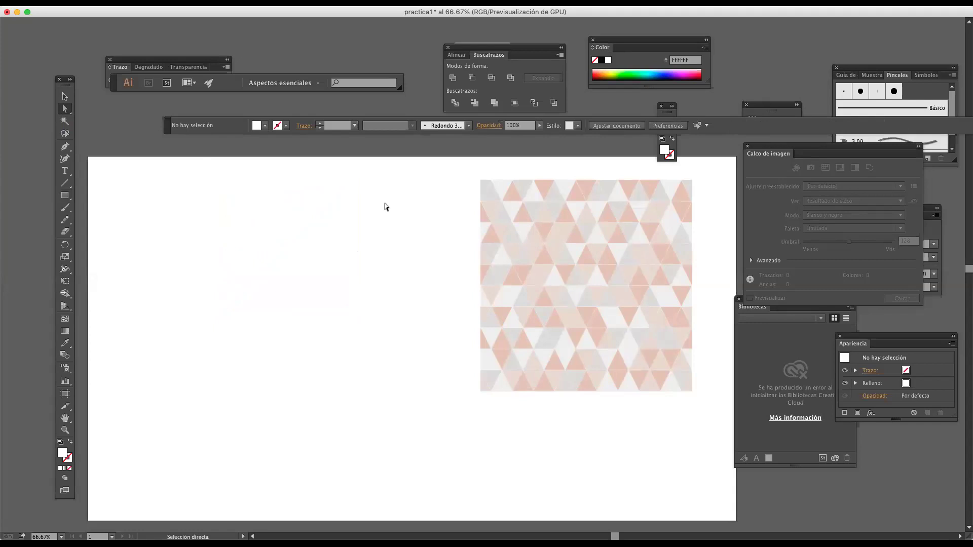
- Fill the white right triangle with dark blue #372193 and deselect it
double_click(62, 454)
left_click(108, 139)
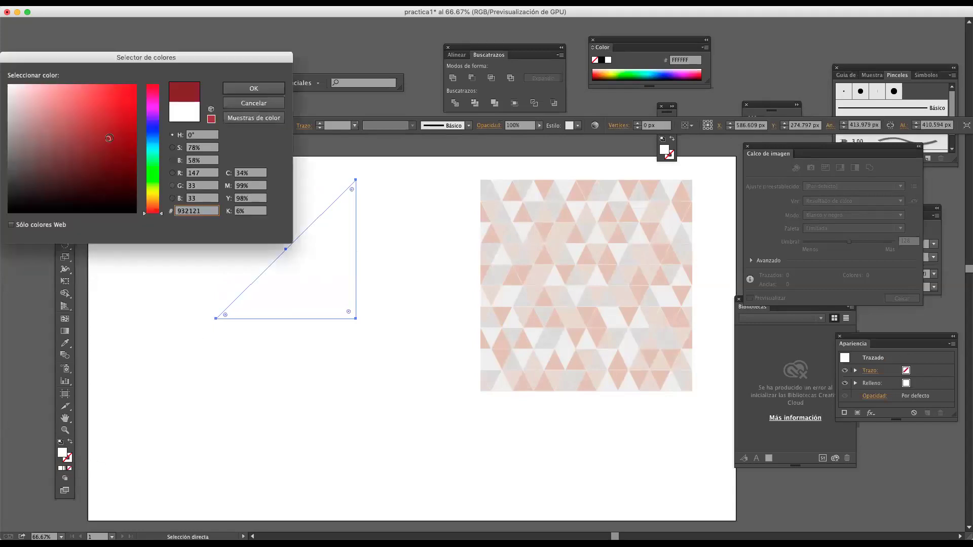
left_click(150, 122)
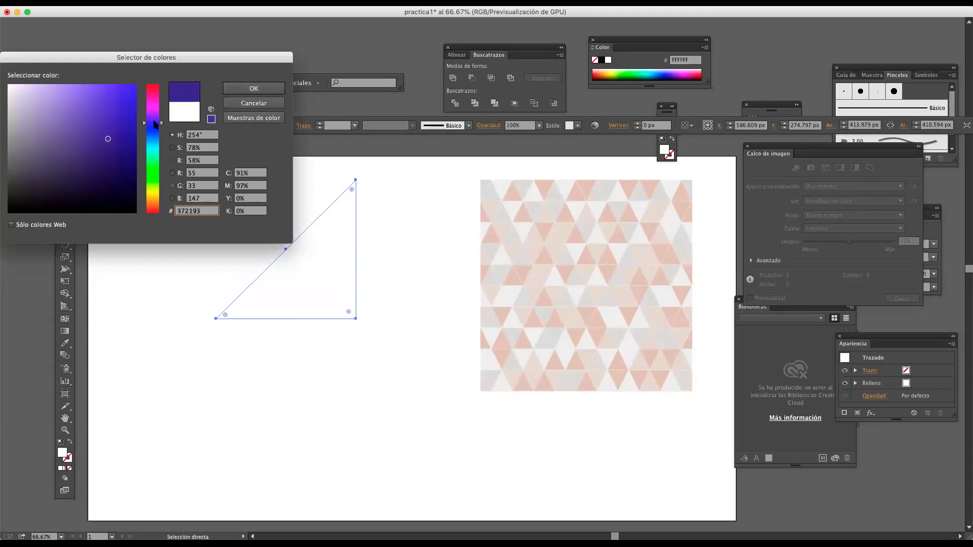
left_click(255, 89)
left_click(379, 200)
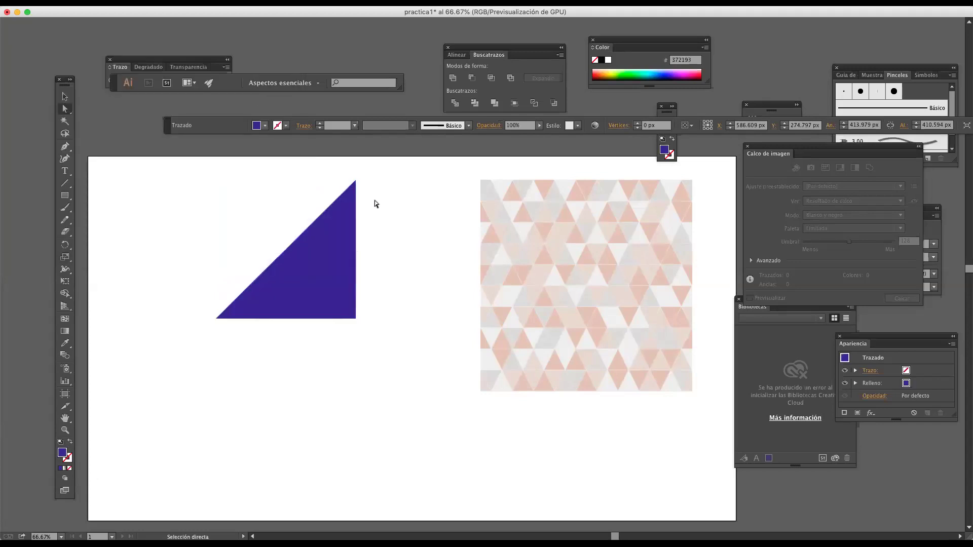
- Reshape the blue triangle by pulling its upper vertex inward and rounding the corners with the live corner widgets
left_click_drag(355, 180, 333, 246)
left_click(272, 208)
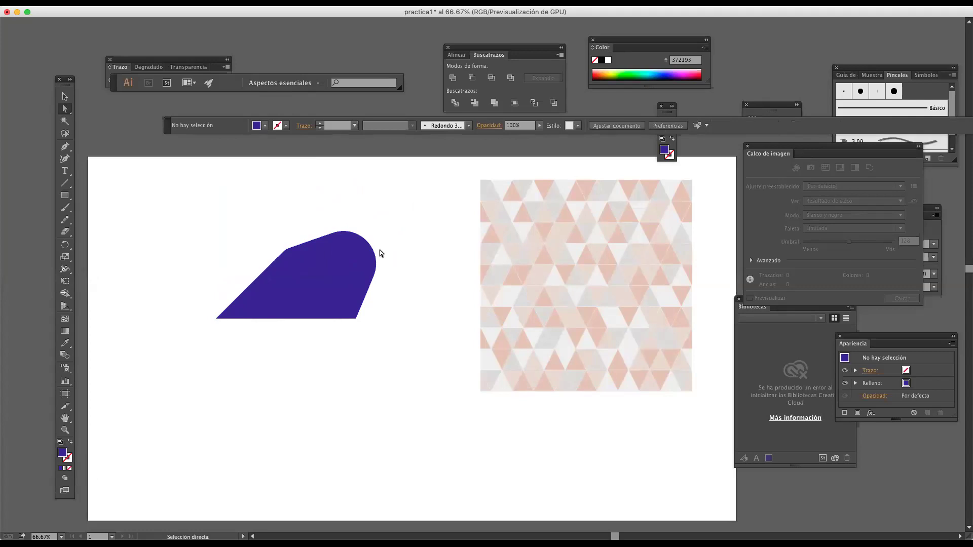
left_click(350, 294)
scroll(327, 299, "up", 1)
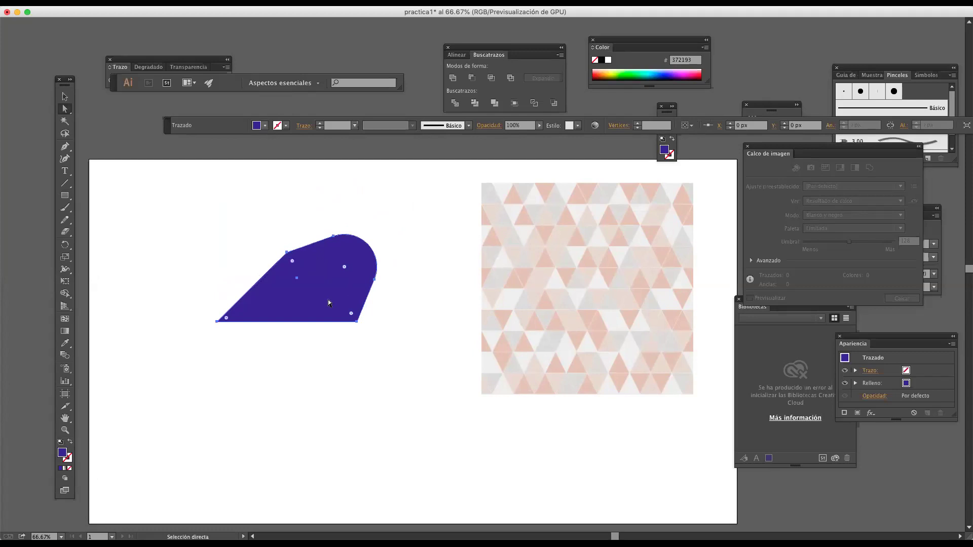
left_click_drag(226, 317, 287, 296)
left_click(415, 244)
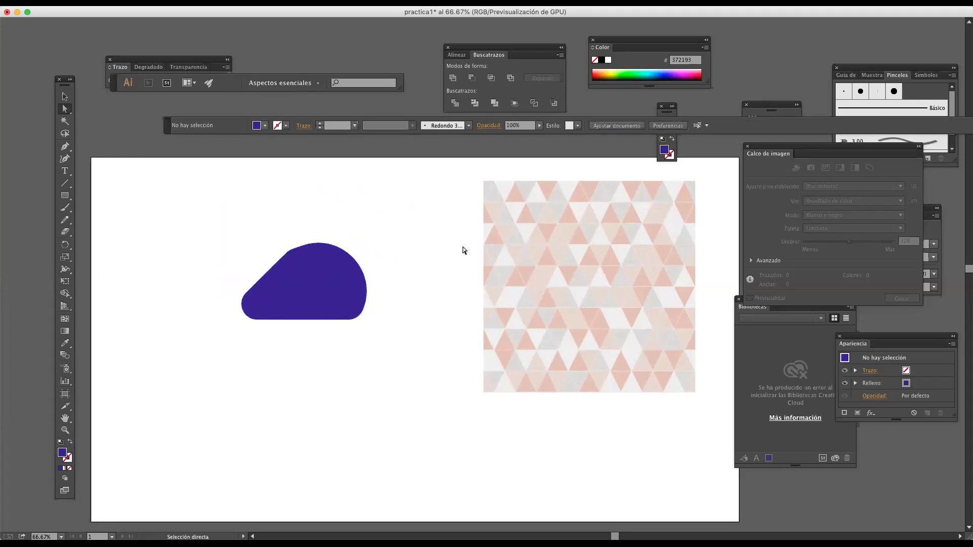
scroll(462, 247, "down", 1)
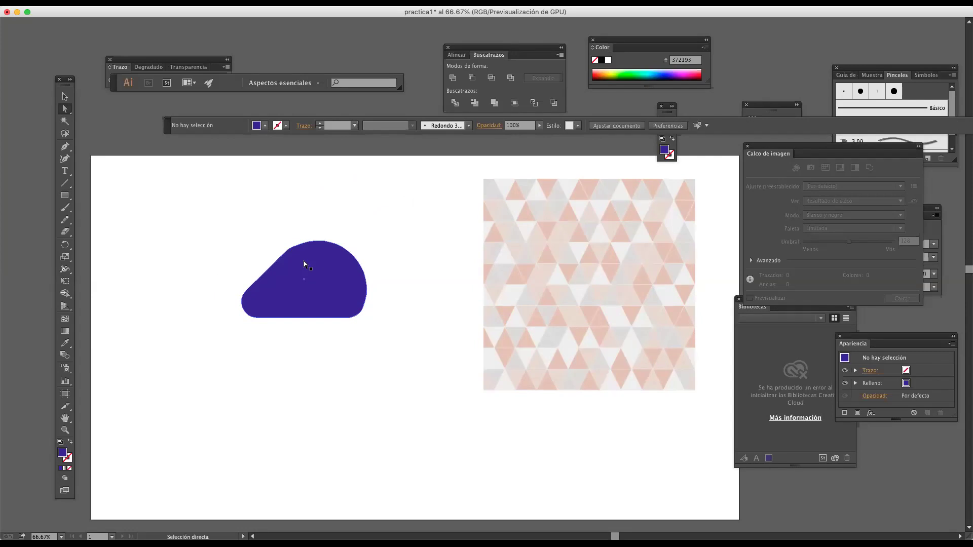
- Undo the rounded corners, the blue fill and the triangle edit until the shape is the original white square
key("super+z")
key("super+z")
key("super+z")
key("super+z")
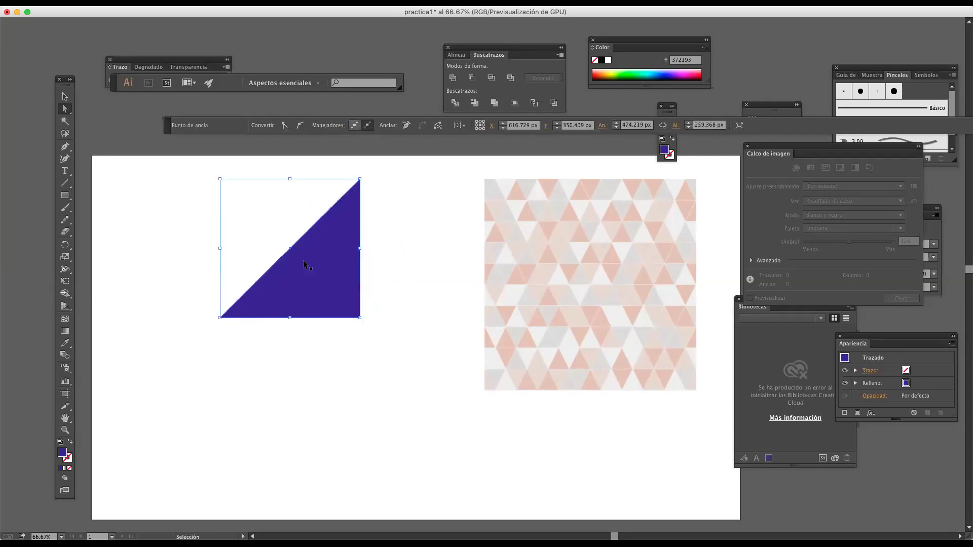
- Fill the white square with a bright turquoise green from the color spectrum and deselect it
left_click(219, 179)
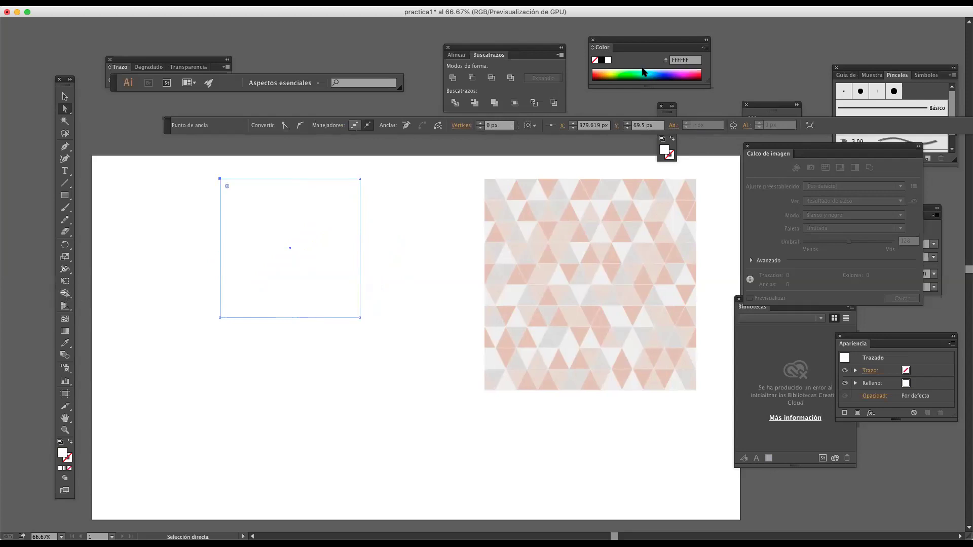
left_click(640, 72)
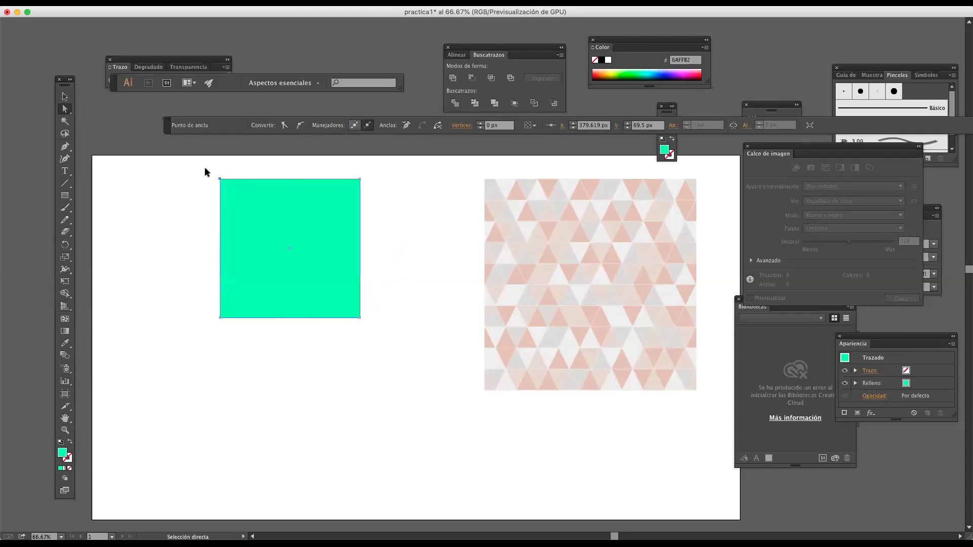
left_click(205, 166)
- Draw a closed triangle with a horizontal base beside the green square using the Pen tool, undoing any stray anchor point
left_click_drag(422, 197, 376, 191)
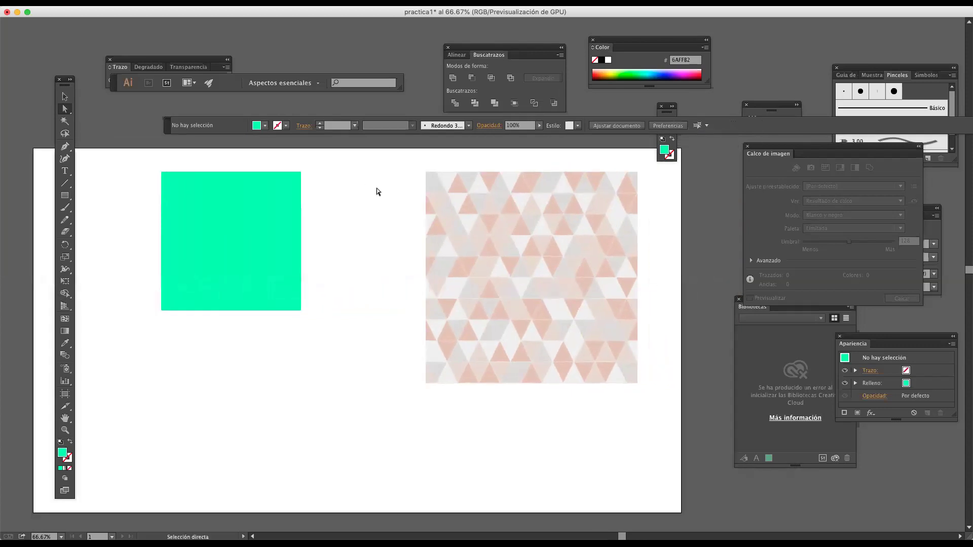
left_click(65, 148)
left_click_drag(140, 166, 211, 158)
scroll(373, 150, "left", 10)
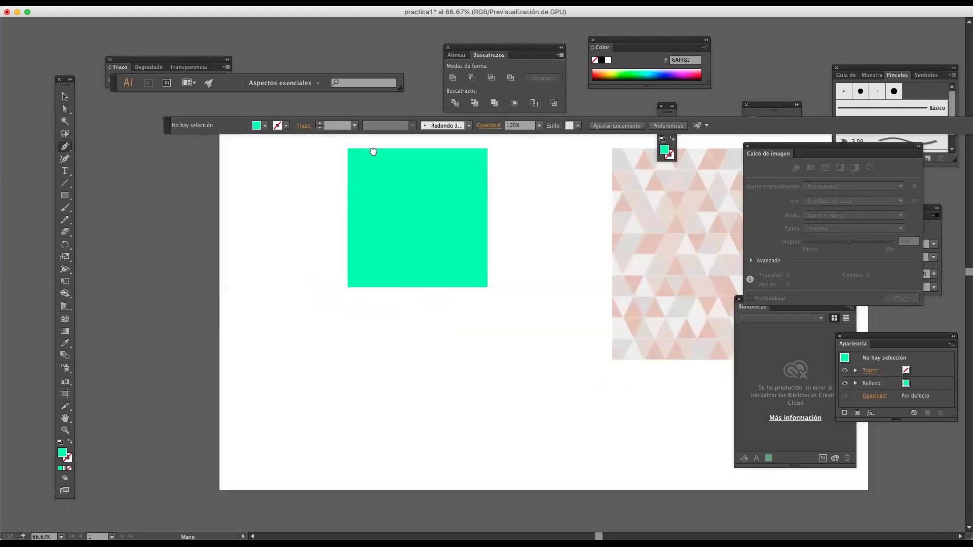
left_click(289, 158)
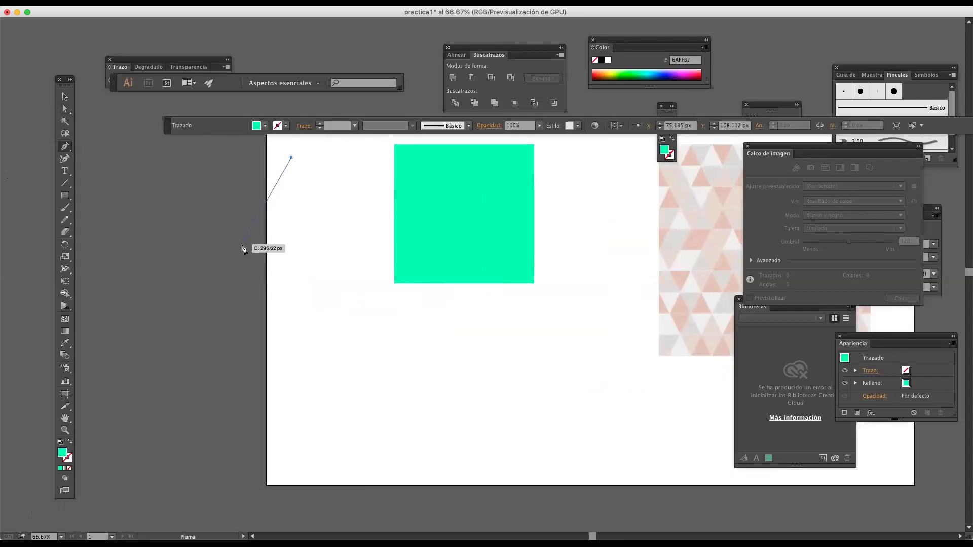
left_click(251, 247)
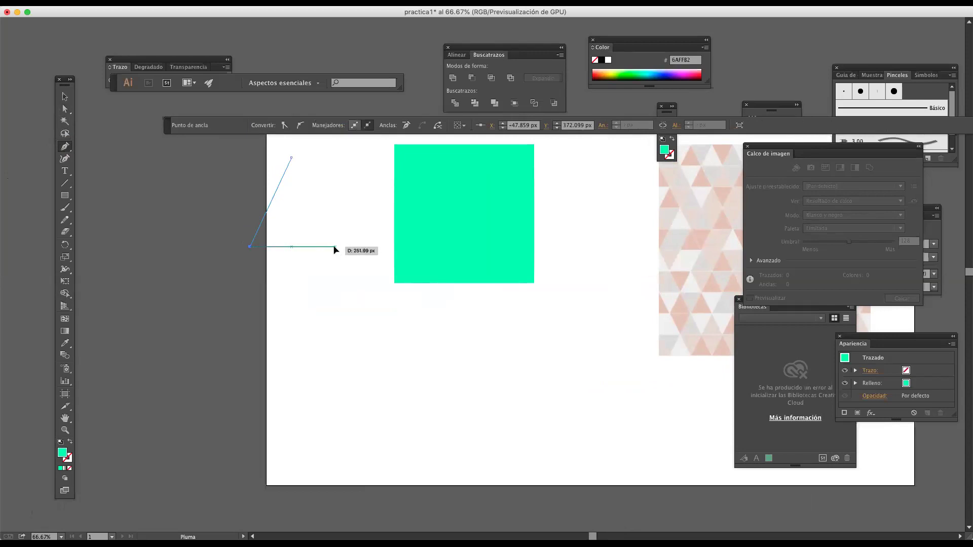
left_click(334, 246)
left_click(292, 158)
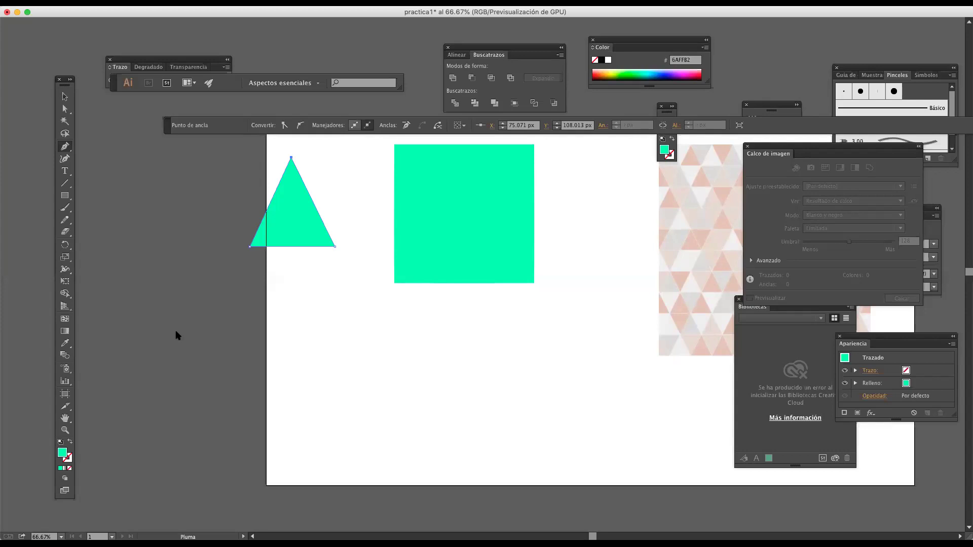
left_click(266, 481, "shift")
key("super+z")
- Draw a small closed triangular shape with an irregular notch in its side below the large triangle using the Pen tool, and deselect it
left_click(347, 332)
left_click(326, 371)
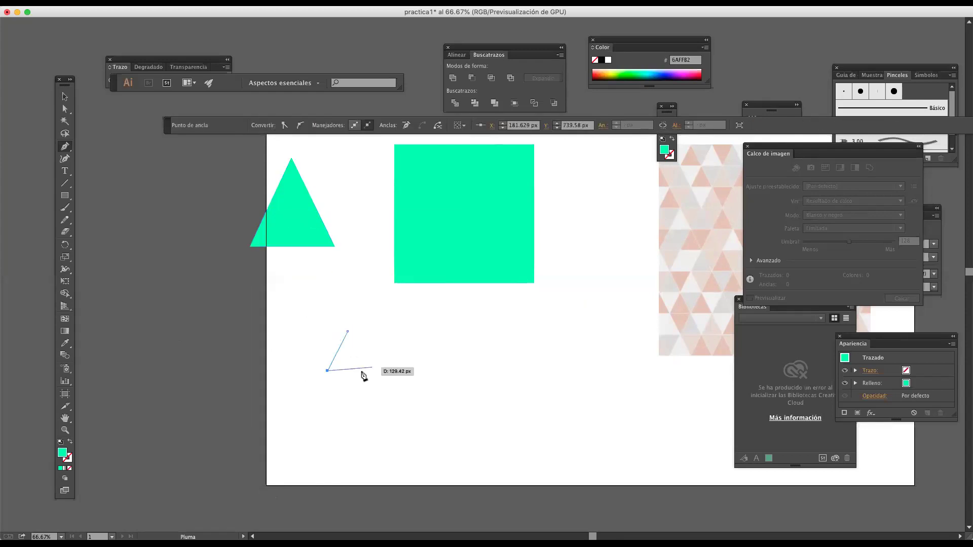
left_click(365, 364)
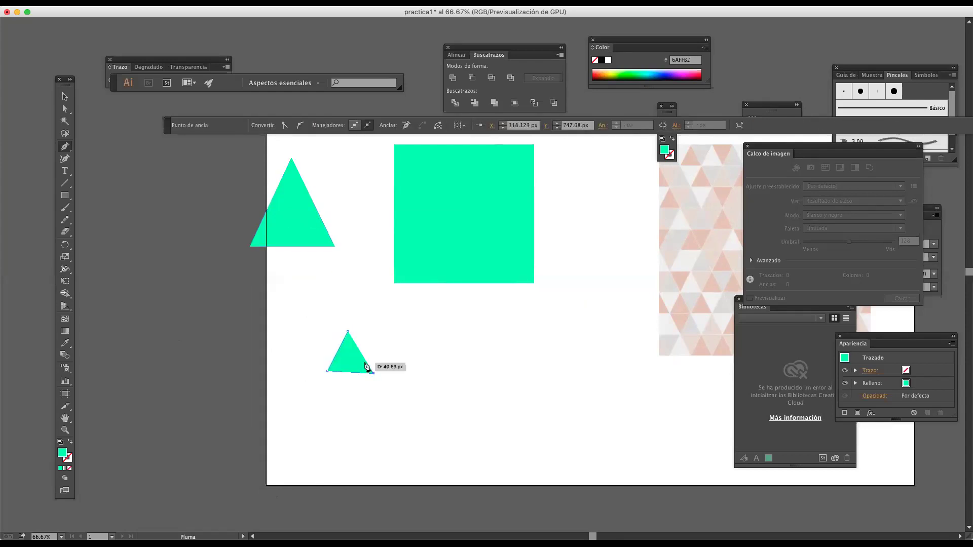
left_click(337, 366)
left_click(373, 373)
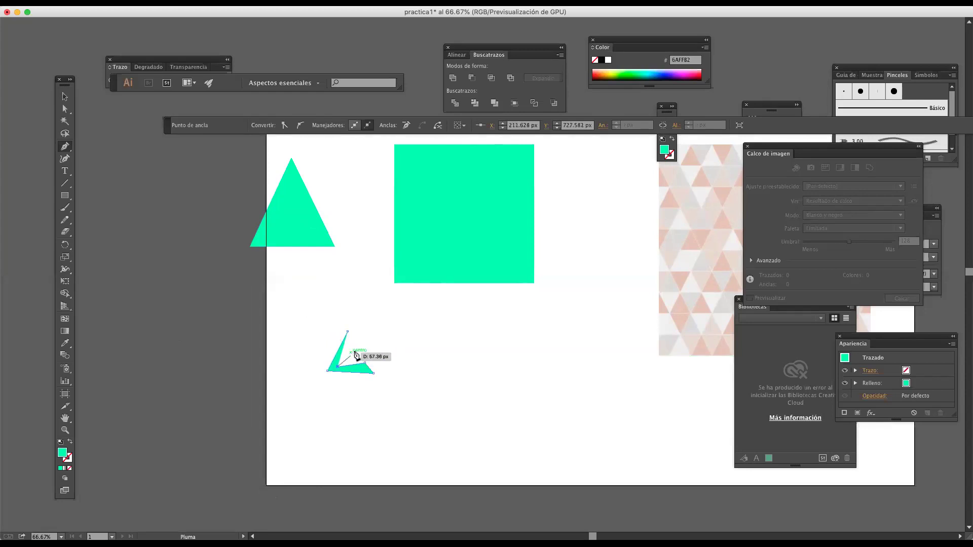
left_click(356, 353)
left_click(363, 353)
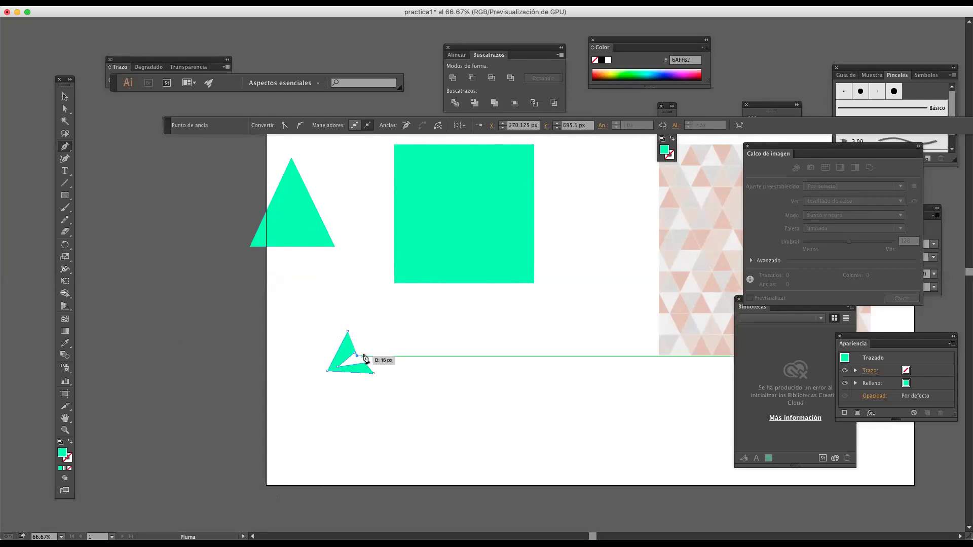
left_click(347, 332)
left_click(65, 96)
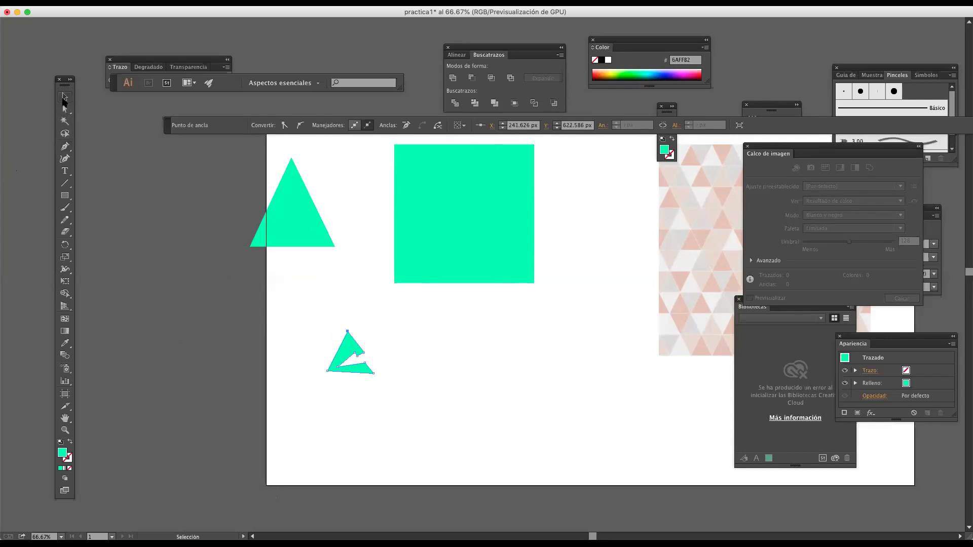
left_click(218, 395)
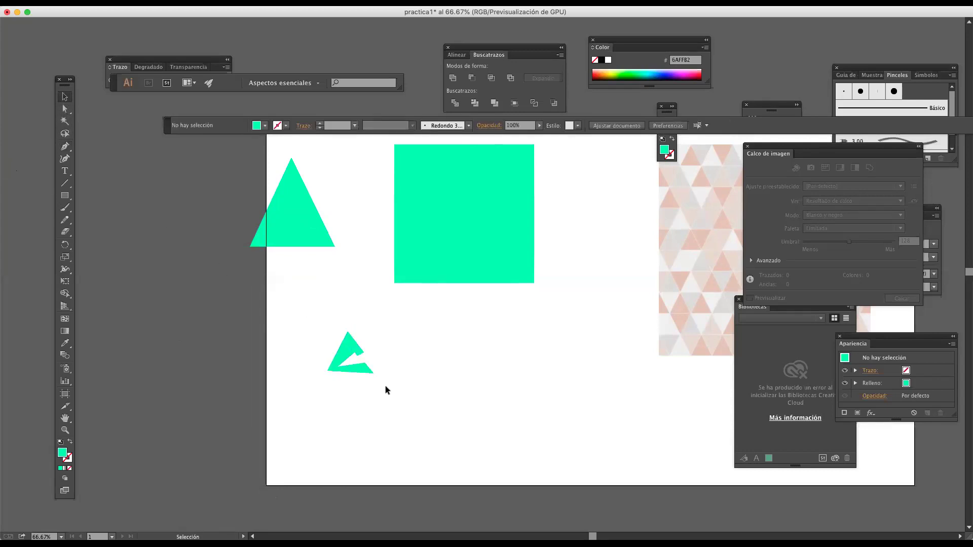
- Select the notched shape and add an anchor point on the notch's short inner edge with the Pen tool
scroll(359, 382, "up", 4)
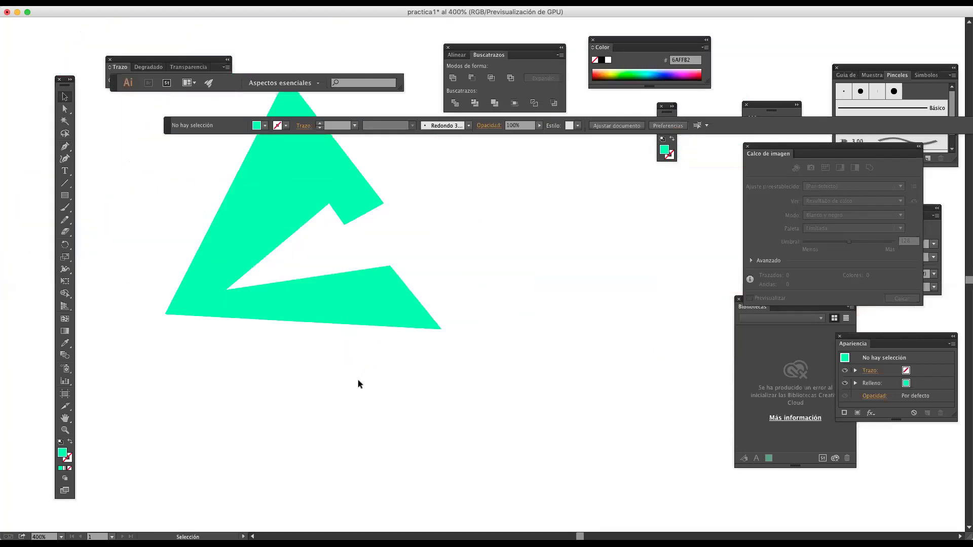
left_click(287, 284)
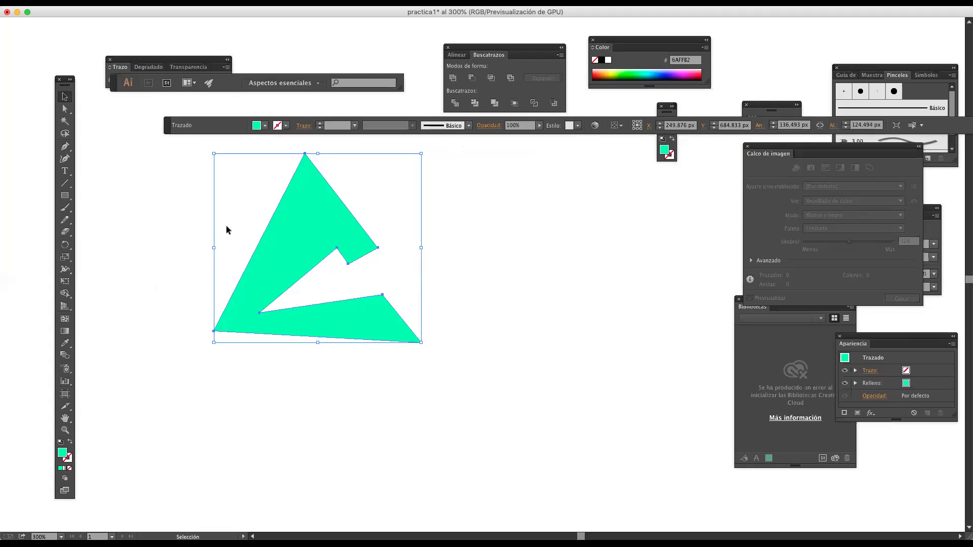
left_click(242, 220)
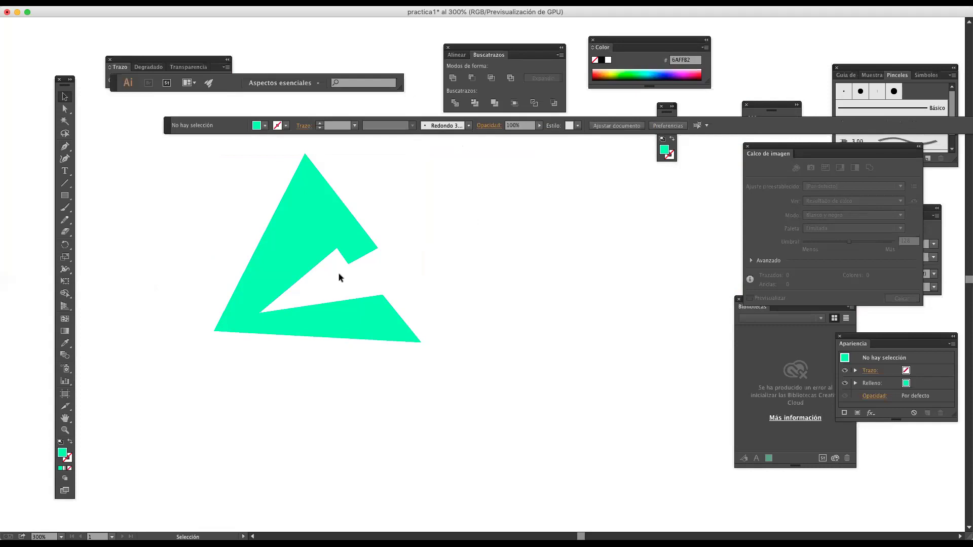
left_click(312, 245)
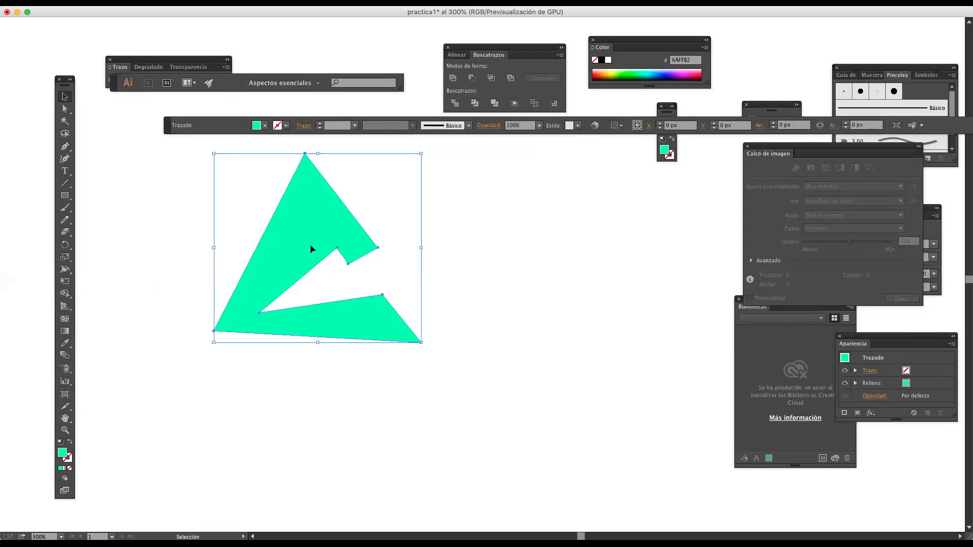
left_click(65, 147)
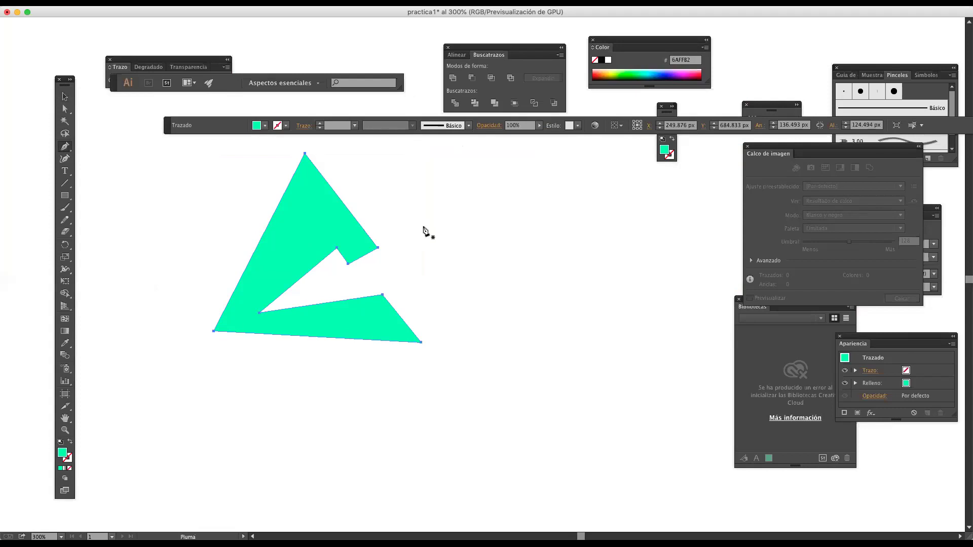
left_click(343, 257)
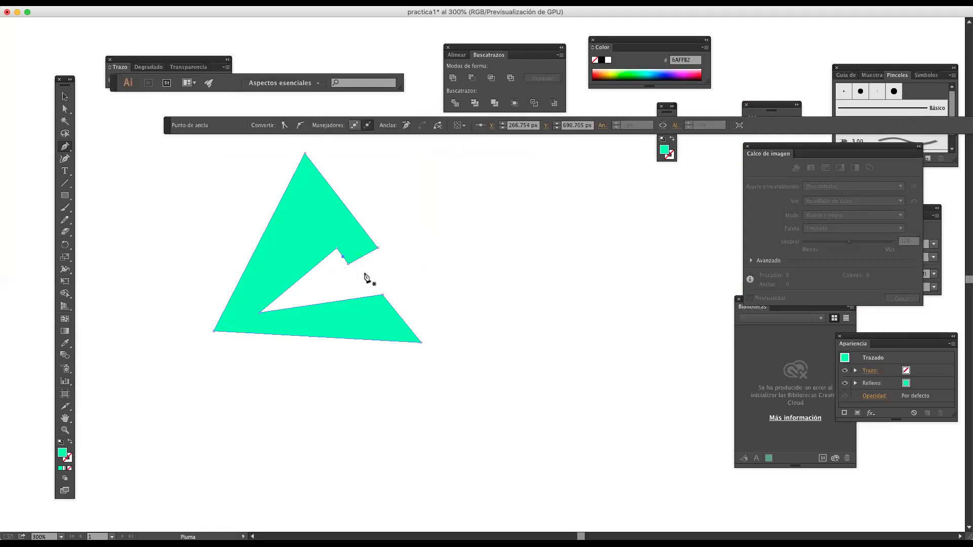
- Delete the notch's anchor points with the Pen tool to leave only the three triangle corners, and deselect the shape
left_click(348, 263)
left_click(306, 273)
left_click(338, 250)
left_click(307, 274)
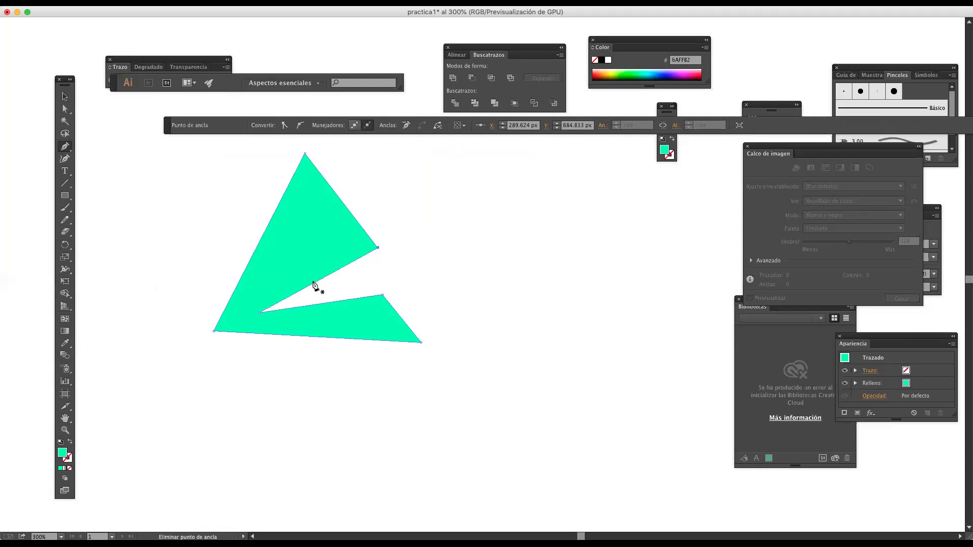
left_click(259, 313)
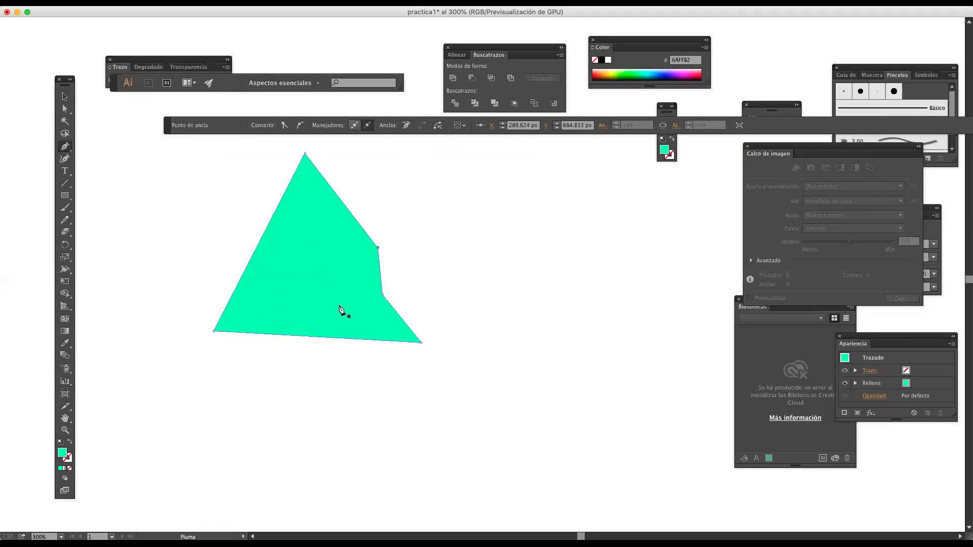
left_click(383, 295)
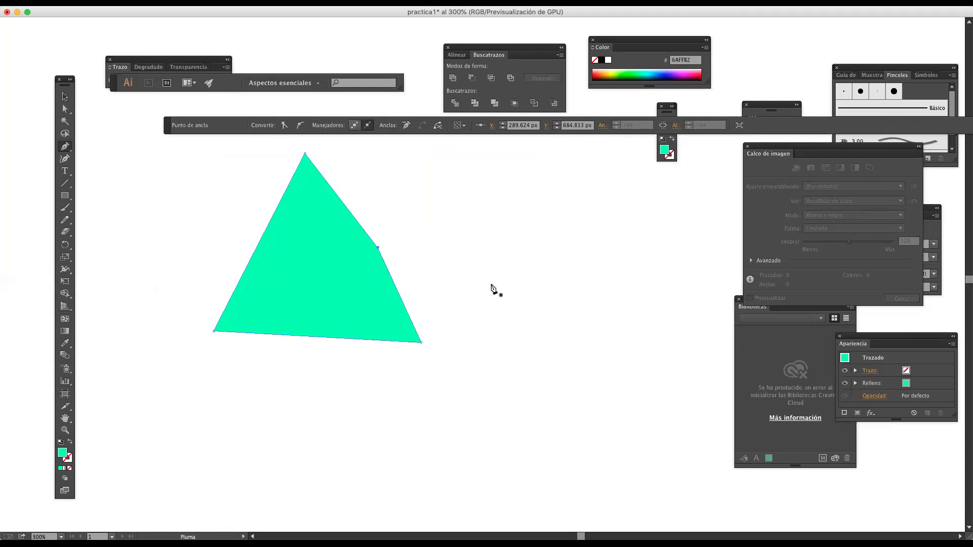
left_click(379, 248)
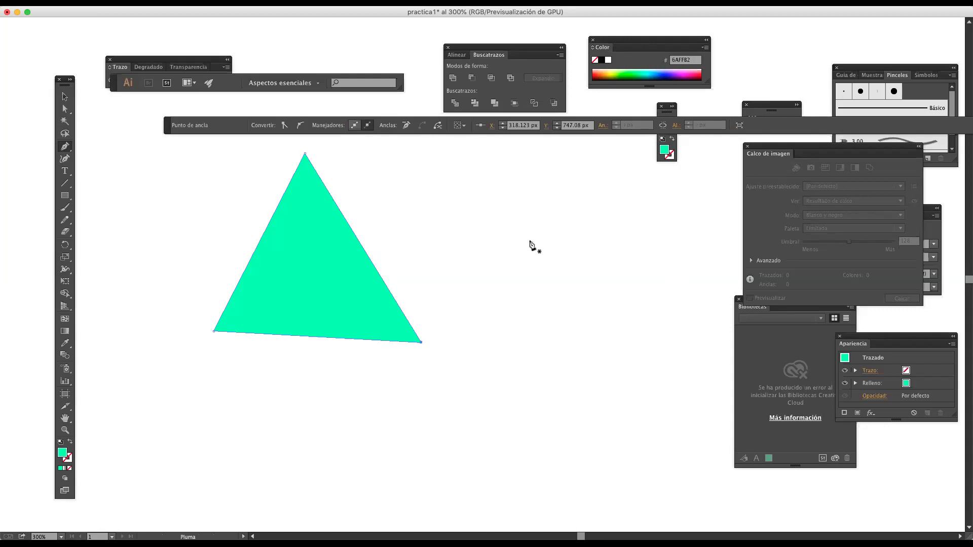
left_click(64, 96)
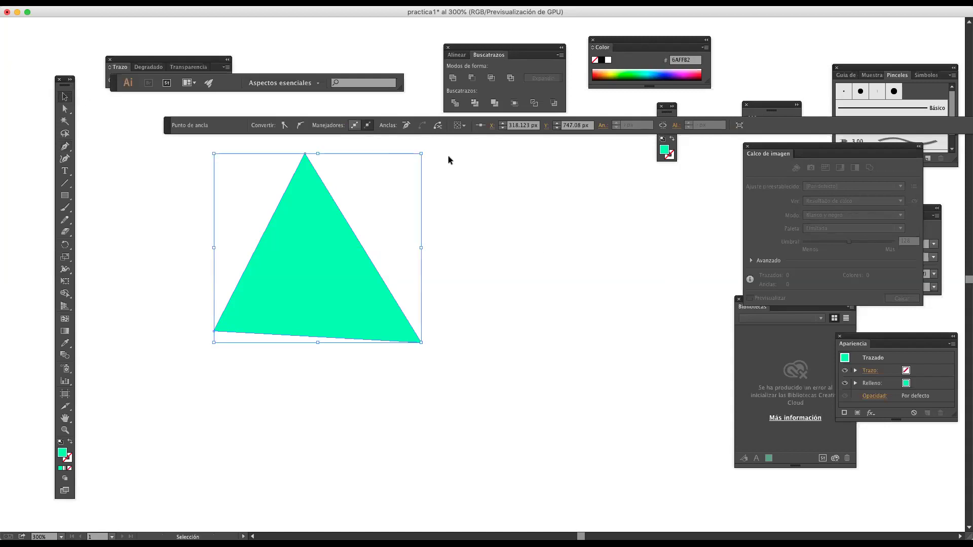
scroll(388, 219, "down", 6)
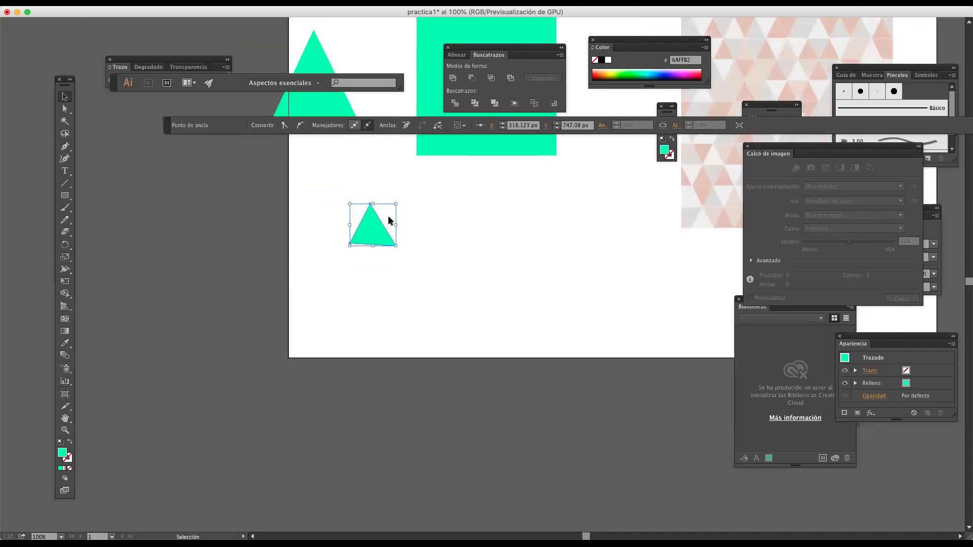
key("a")
left_click_drag(513, 236, 445, 289)
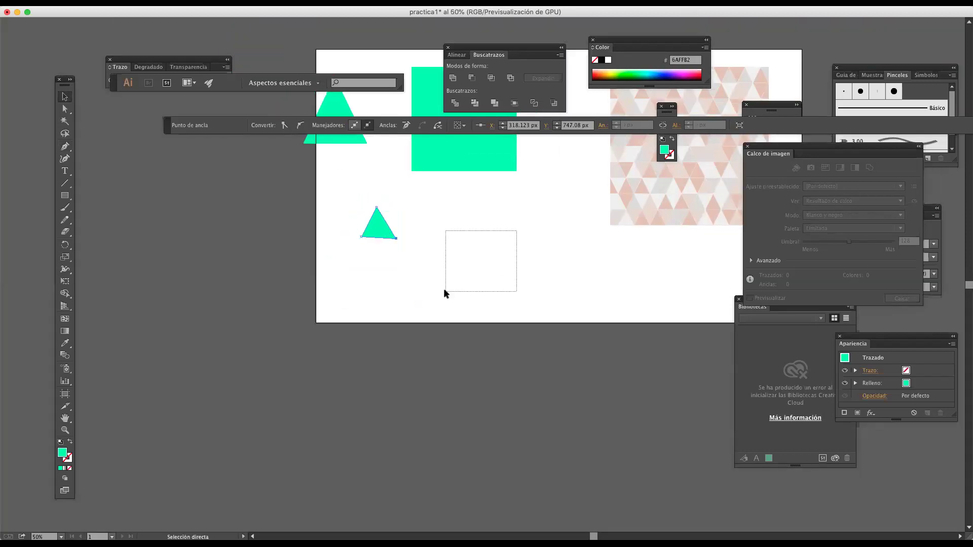
key("space")
left_click_drag(510, 256, 320, 331)
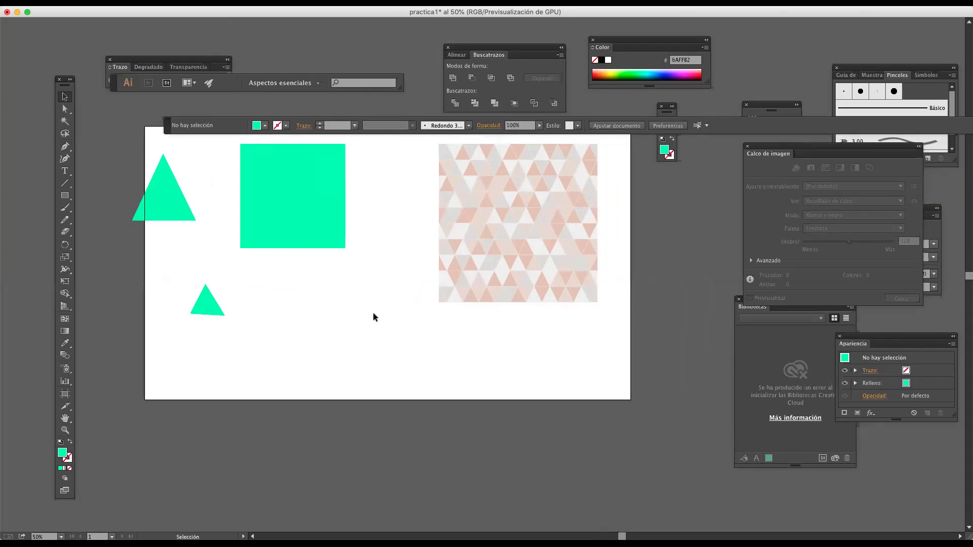
- Delete all the green shapes, draw a 130 × 130 px square near the artboard's upper-left area, and deselect it
key("super+a")
key("Delete")
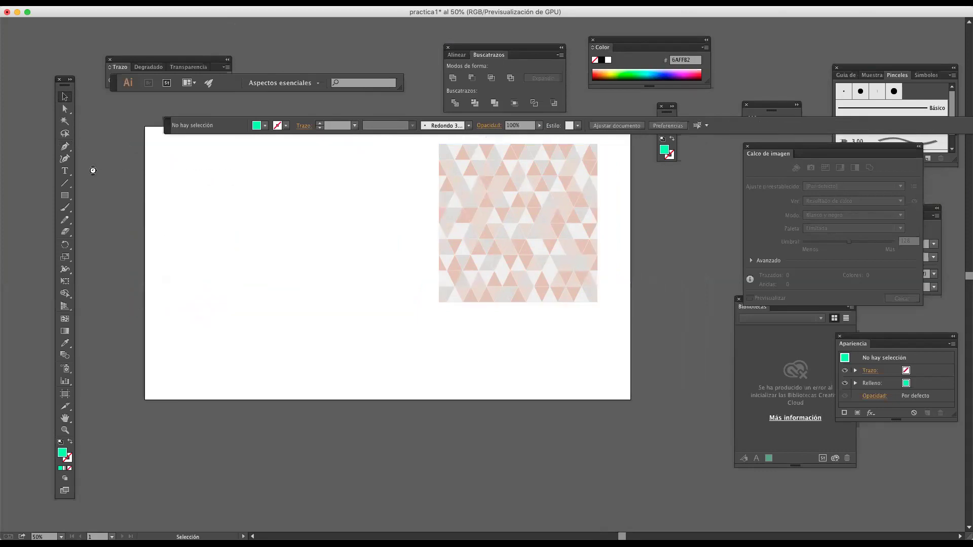
left_click(65, 196)
scroll(244, 187, "up", 2)
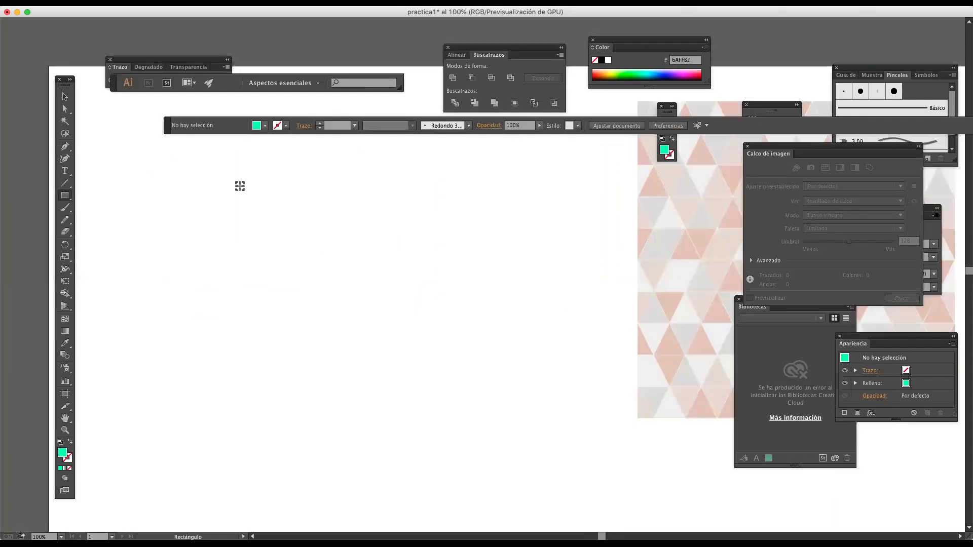
left_click_drag(173, 165, 236, 222)
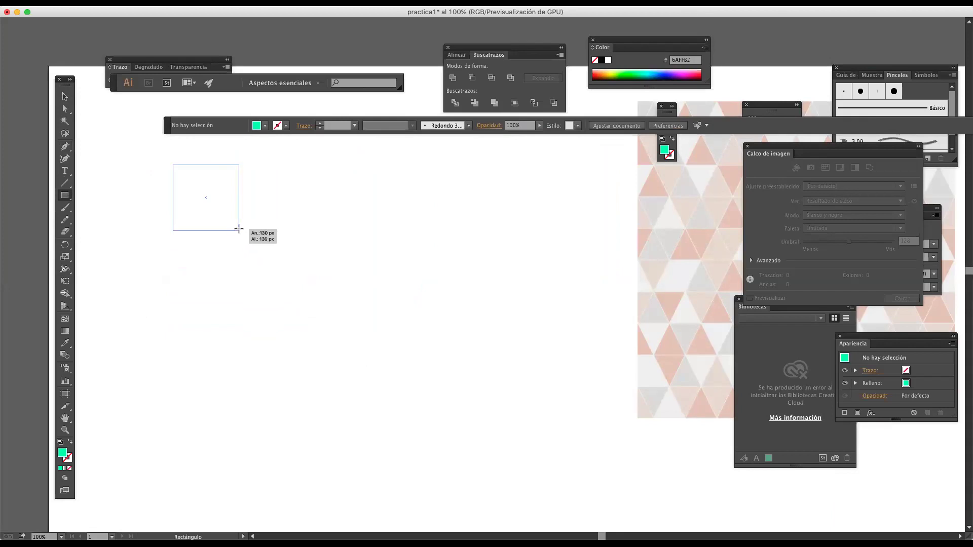
left_click_drag(238, 229, 238, 230)
left_click(64, 96)
left_click(169, 175)
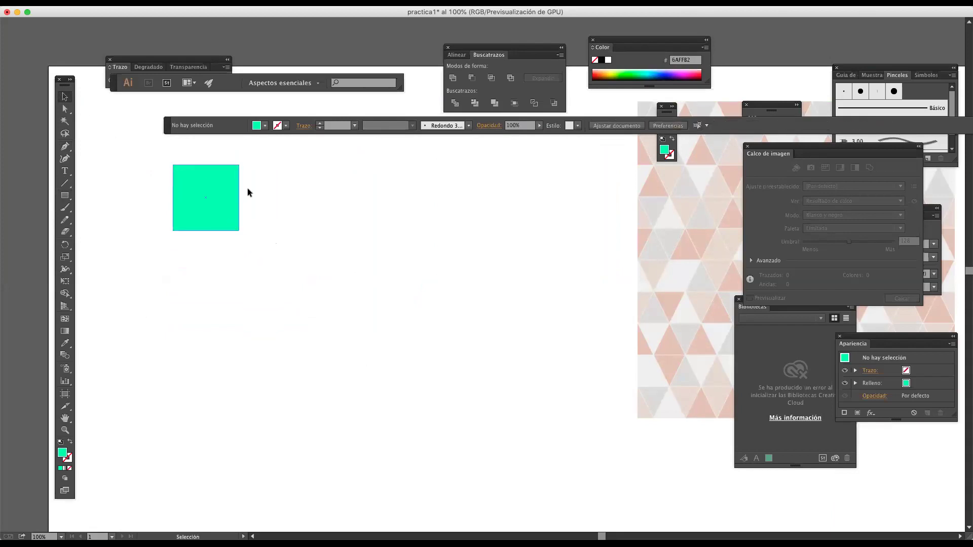
- Try to add an anchor point at the midpoint of the unselected square's top edge with the Pen tool
left_click(65, 147)
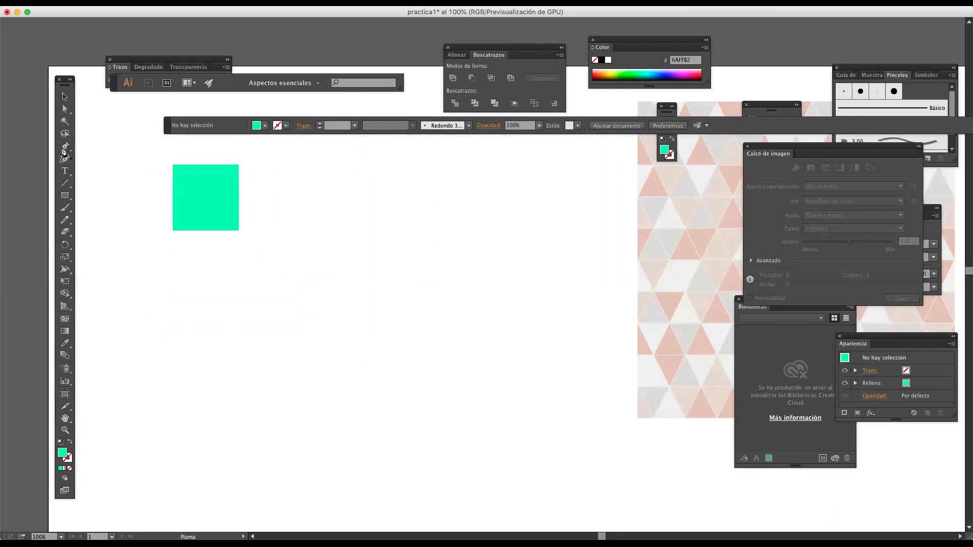
left_click(205, 165)
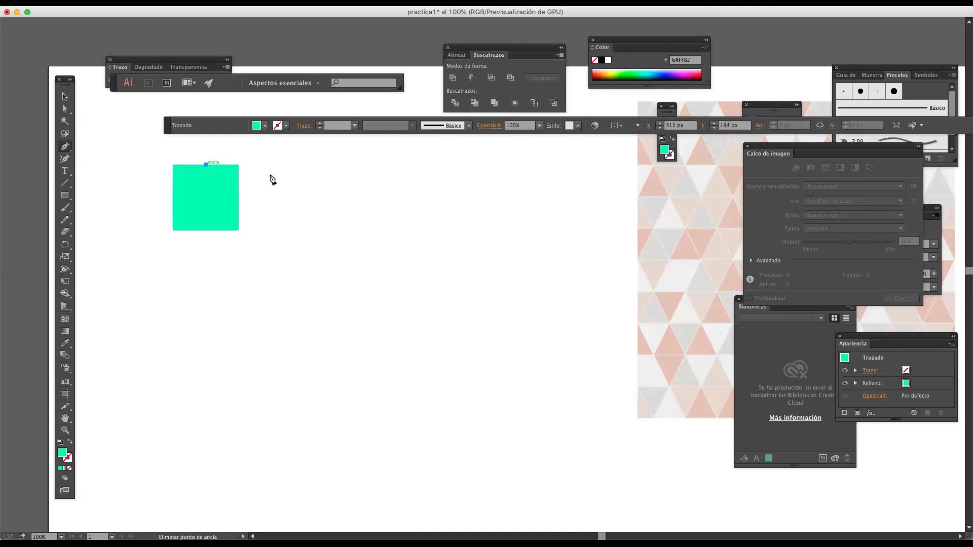
left_click(338, 196, "super")
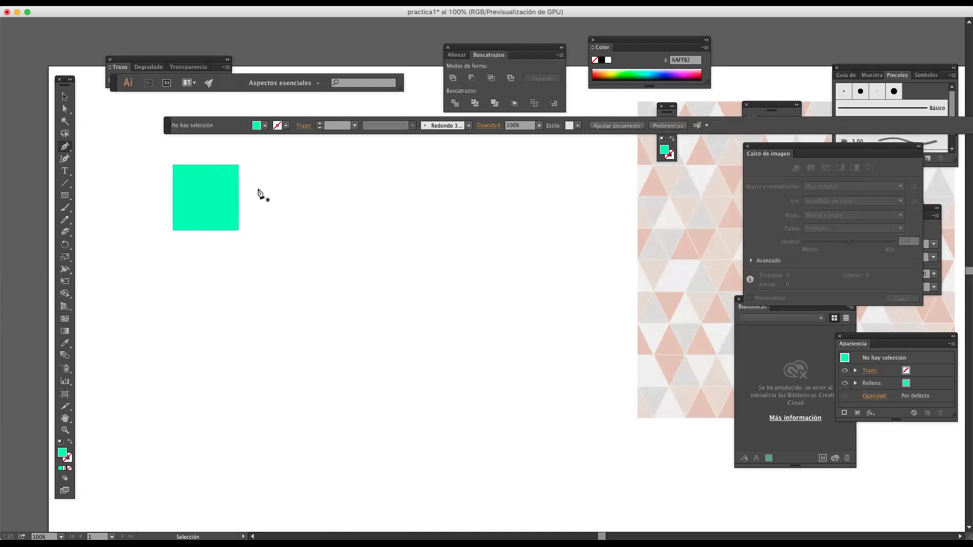
left_click(205, 165)
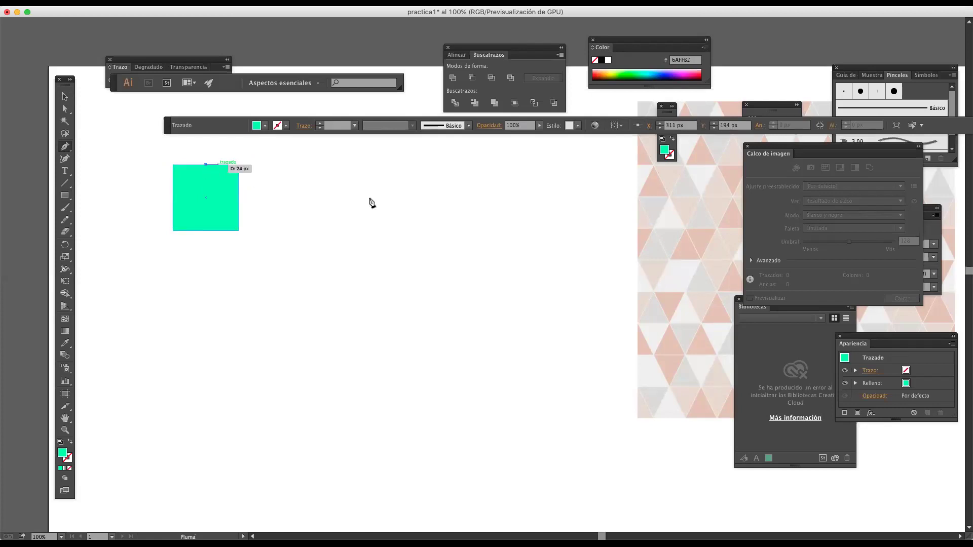
left_click(457, 211, "super")
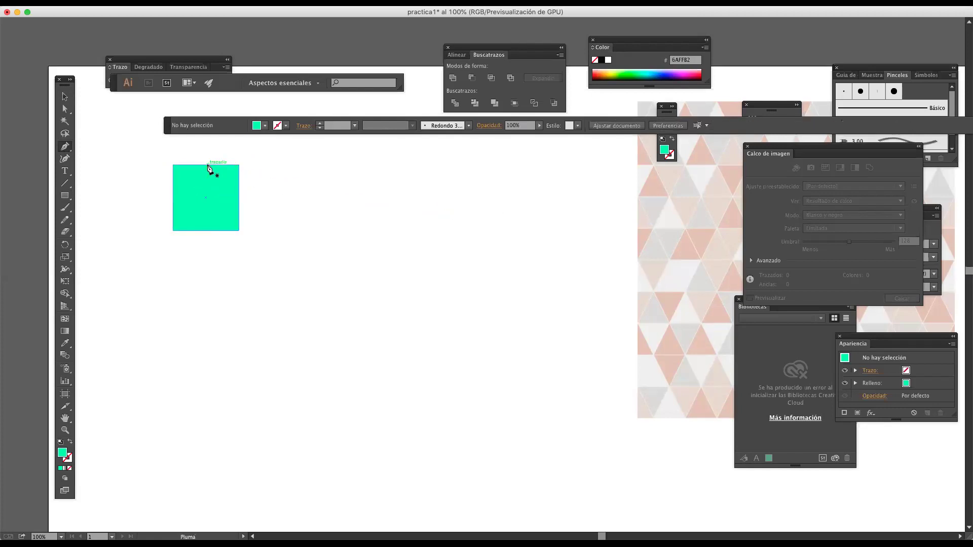
- Select the square, add an anchor point midway along its top edge, and delete both top corners to form a triangle
left_click(64, 96)
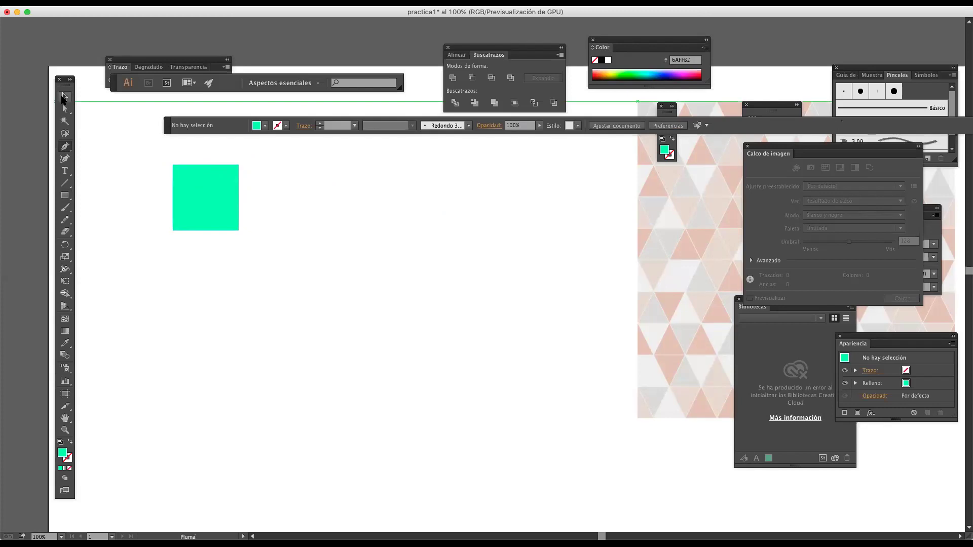
left_click(206, 195)
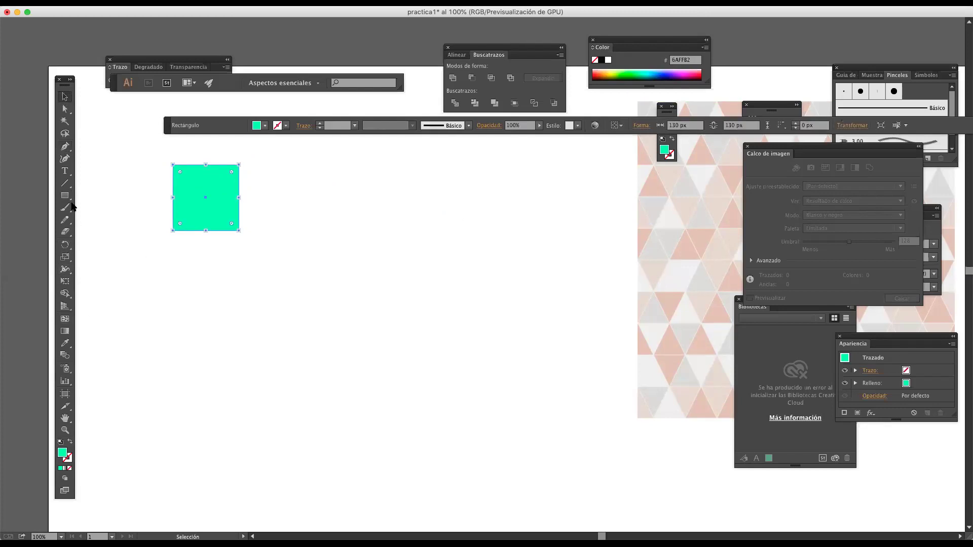
left_click(65, 147)
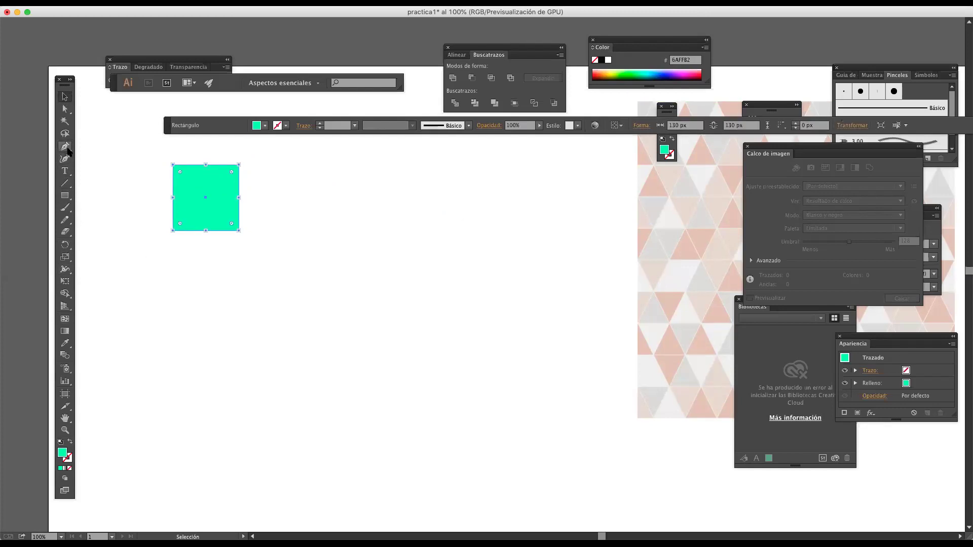
left_click(205, 165)
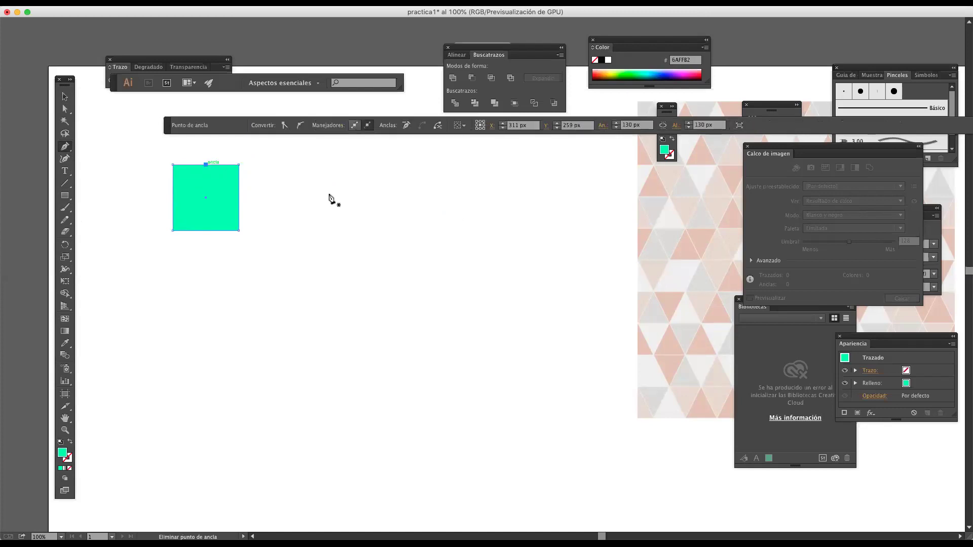
left_click(239, 165)
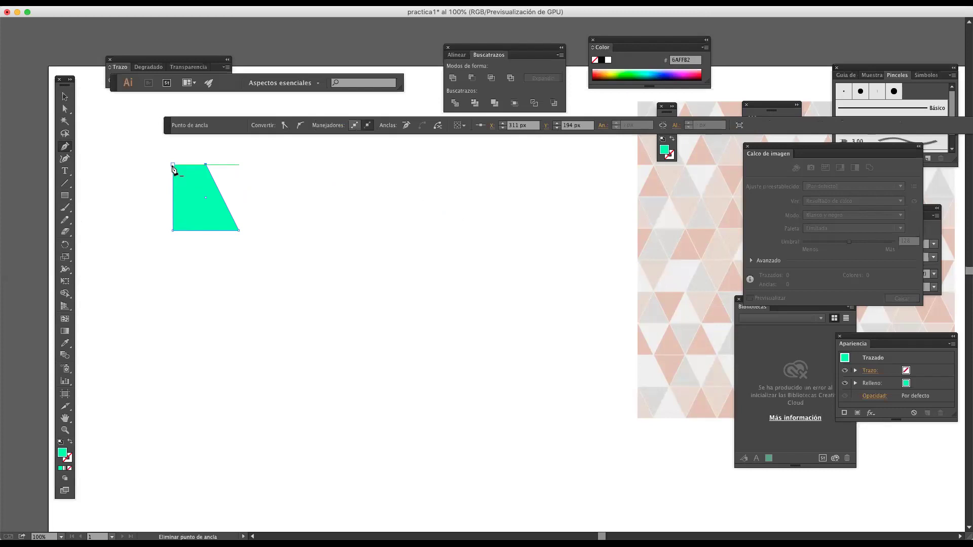
left_click(173, 166)
- Move the triangle into the artboard's upper-left corner, centred at about X 73 px, Y 80 px
left_click(65, 96)
left_click(197, 219)
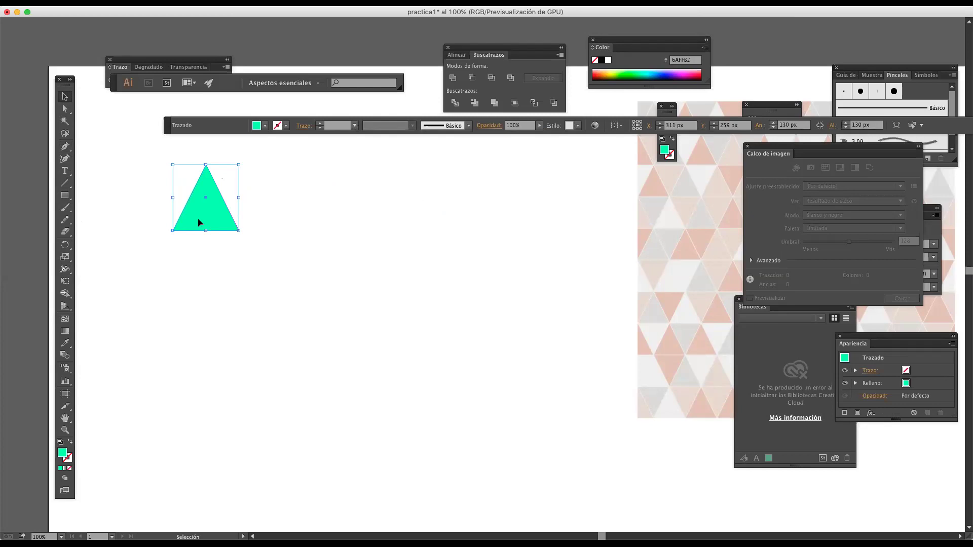
scroll(198, 222, "up", 5)
scroll(198, 221, "left", 4)
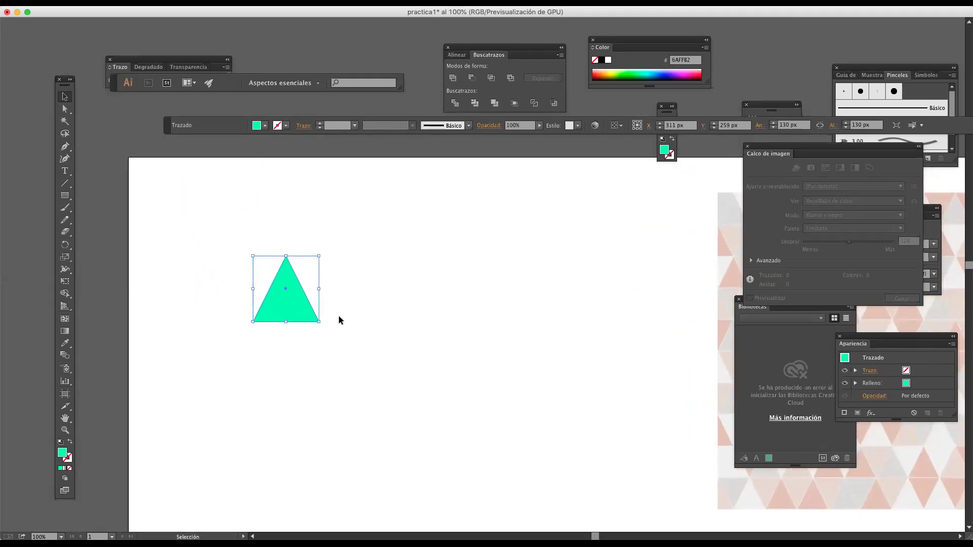
left_click_drag(288, 318, 168, 228)
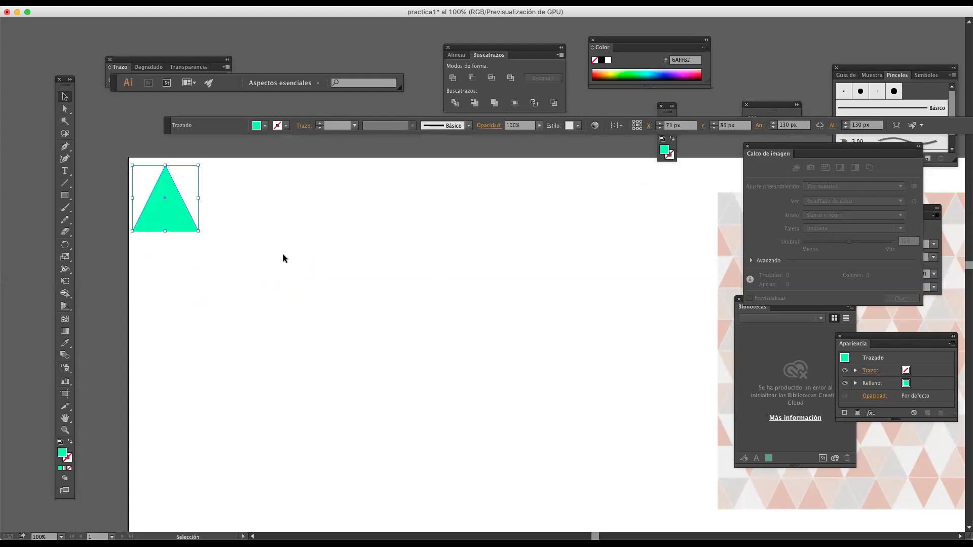
scroll(321, 298, "right", 3)
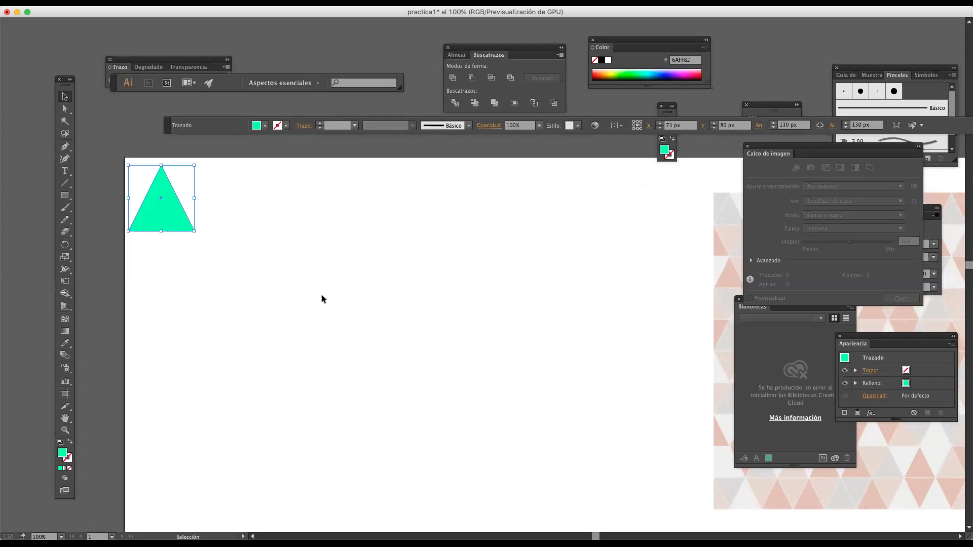
scroll(321, 299, "left", 1)
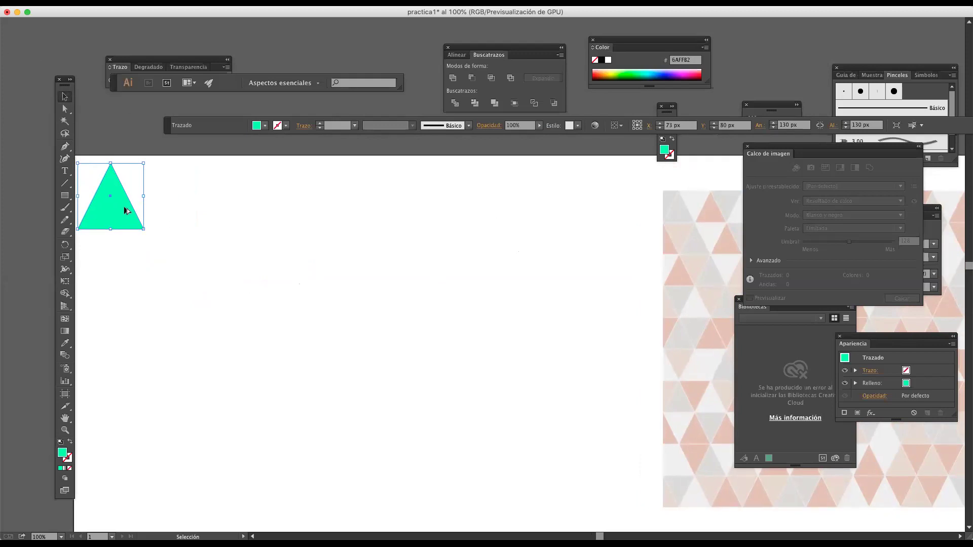
- Paste a copy of the triangle and place it beside the original with their base corners touching
left_click(210, 234)
left_click(133, 224)
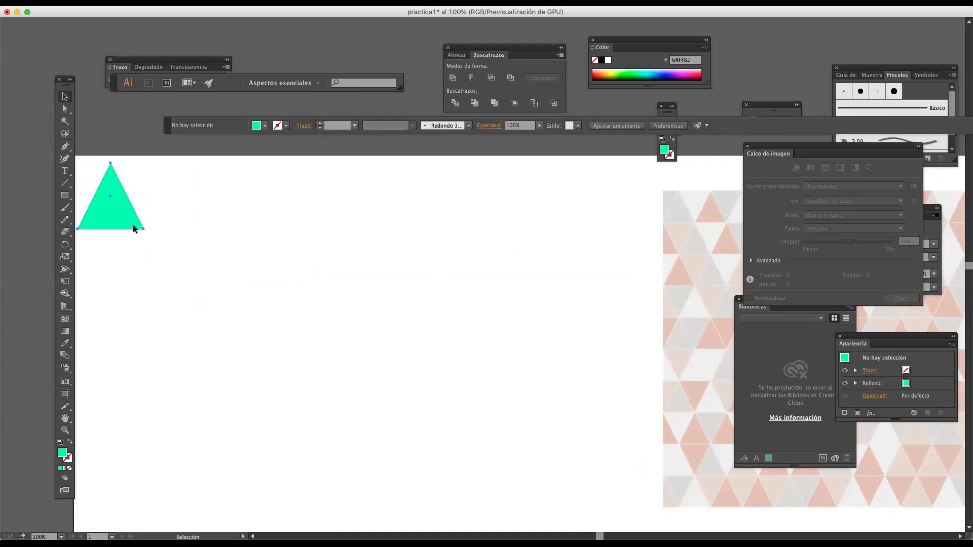
left_click(185, 220)
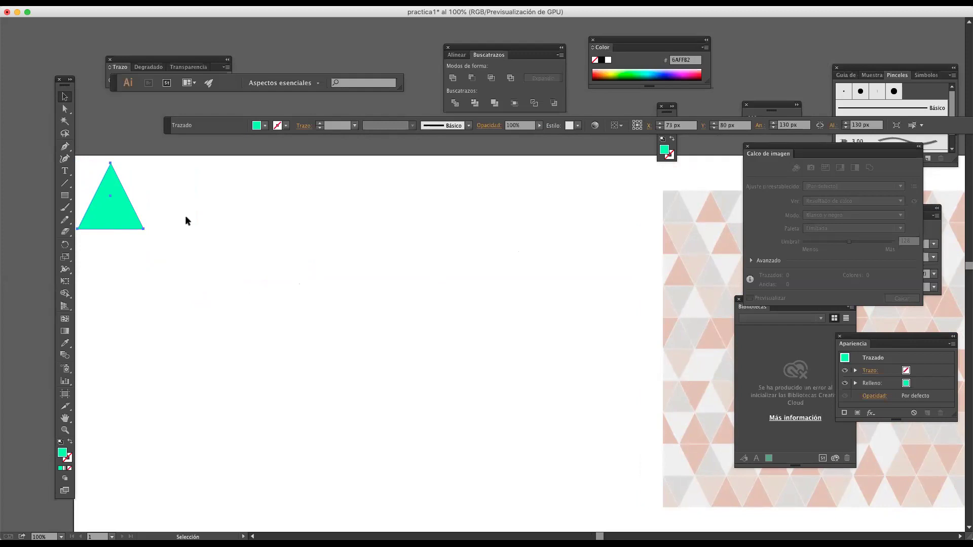
key("ctrl+v")
left_click_drag(478, 293, 171, 214)
left_click(170, 265)
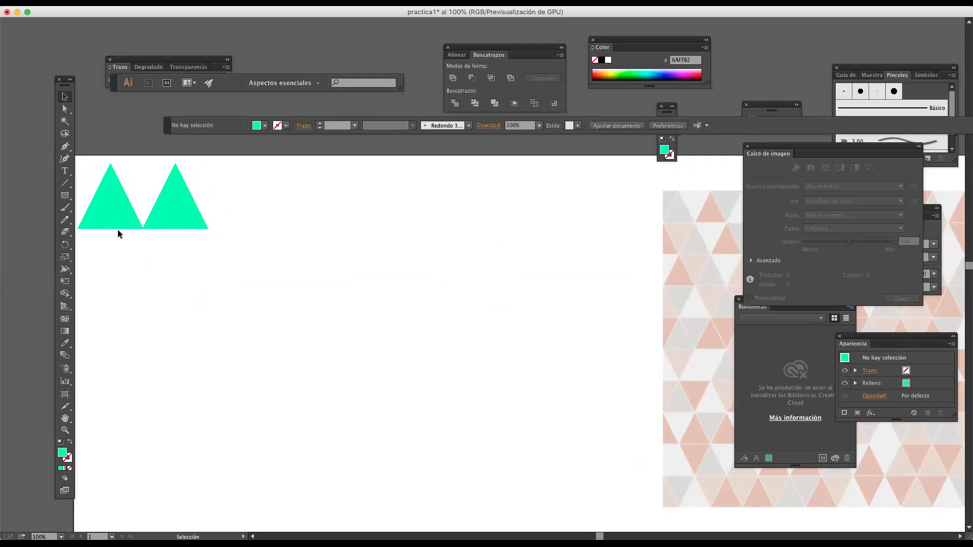
- Nudge the copied triangle so its base and corner line up exactly with the first triangle's
scroll(117, 229, "up", 5)
scroll(118, 233, "down", 4)
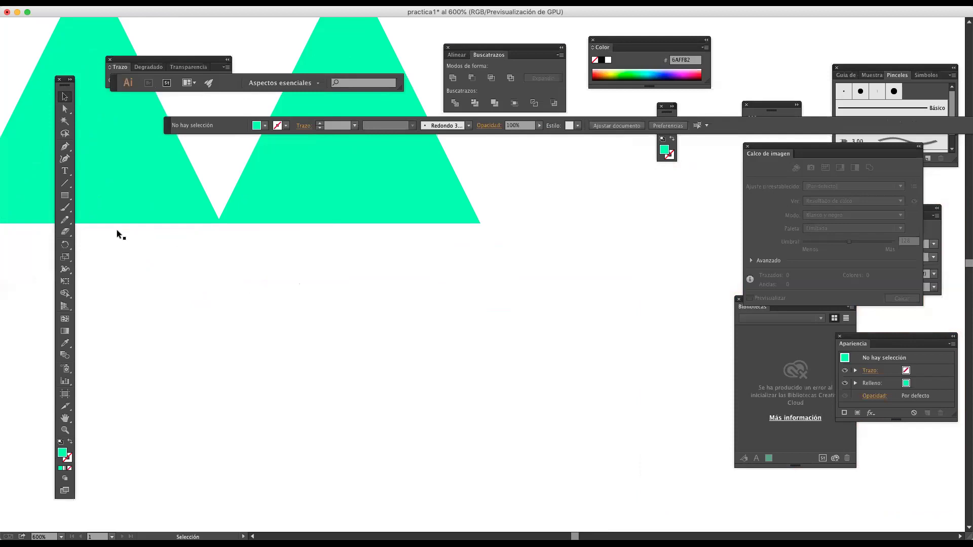
left_click_drag(172, 241, 391, 304)
scroll(240, 267, "up", 6)
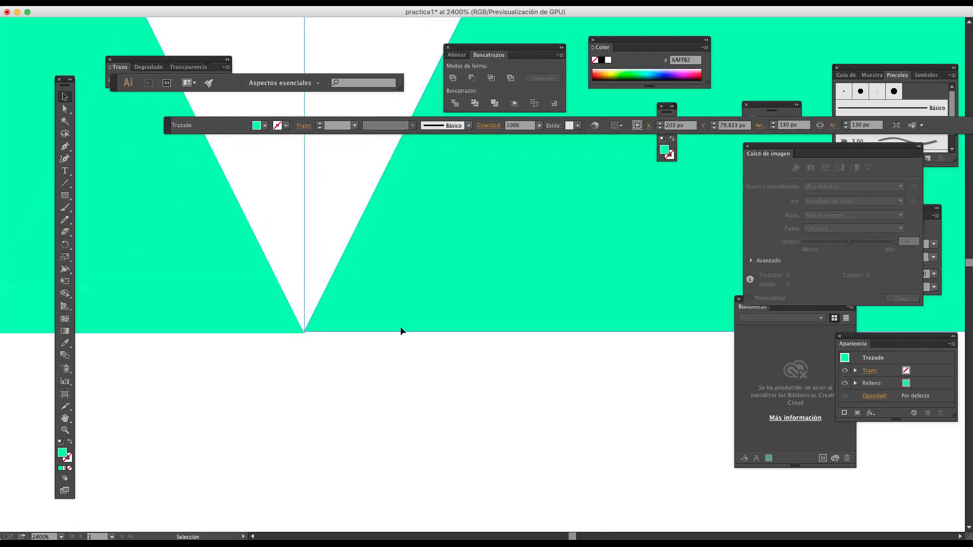
left_click_drag(326, 325, 328, 331)
left_click(340, 378)
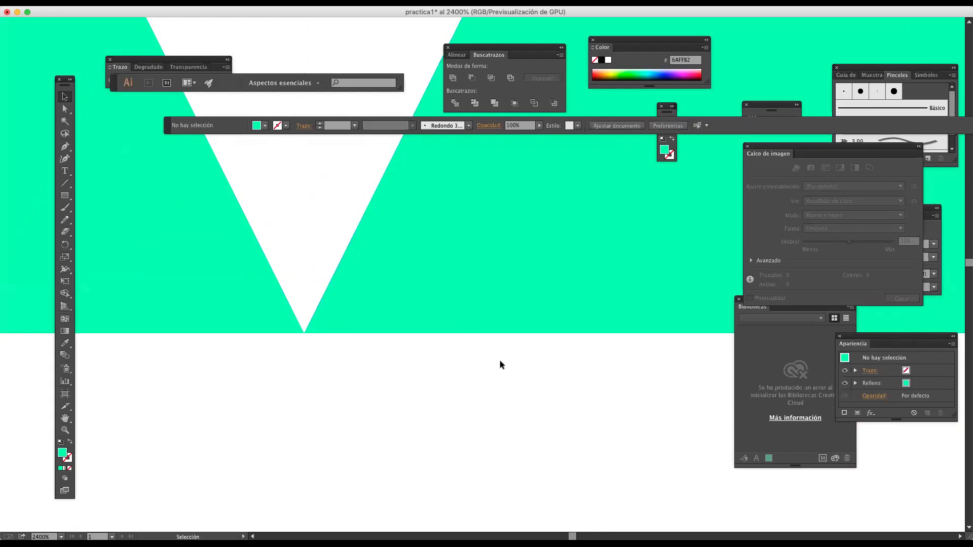
scroll(499, 361, "down", 3)
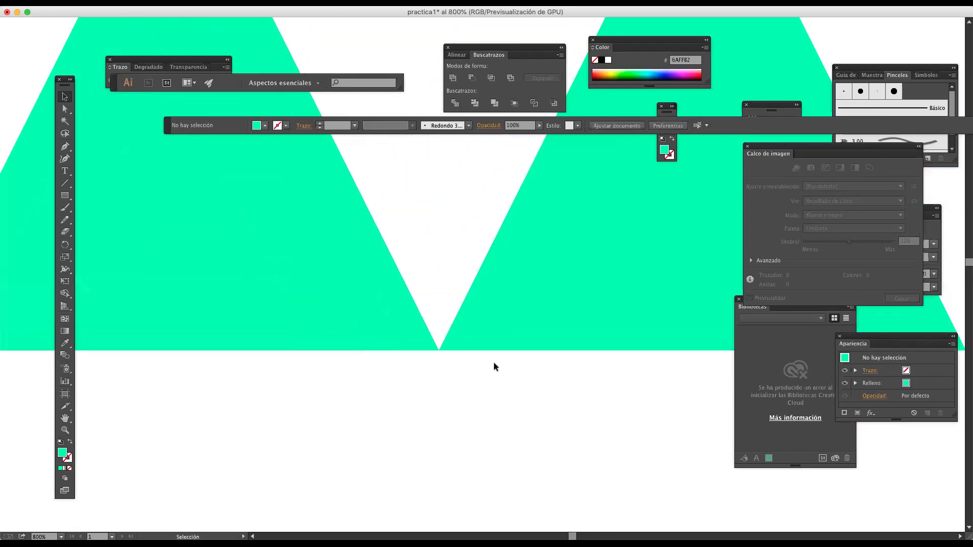
scroll(493, 363, "up", 8)
scroll(494, 362, "down", 5)
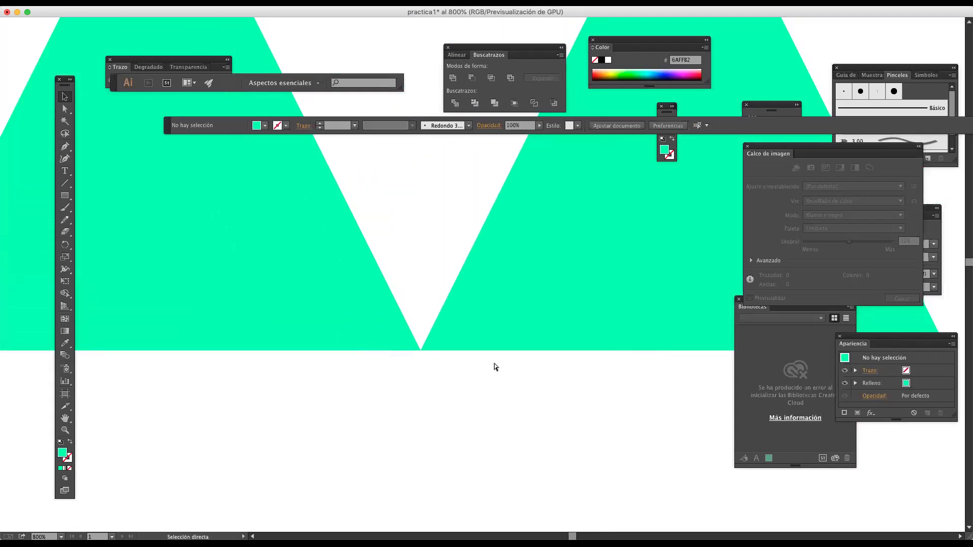
- Select both triangles and duplicate them 260 px horizontally so the copies continue the row corner to corner
scroll(493, 363, "down", 4)
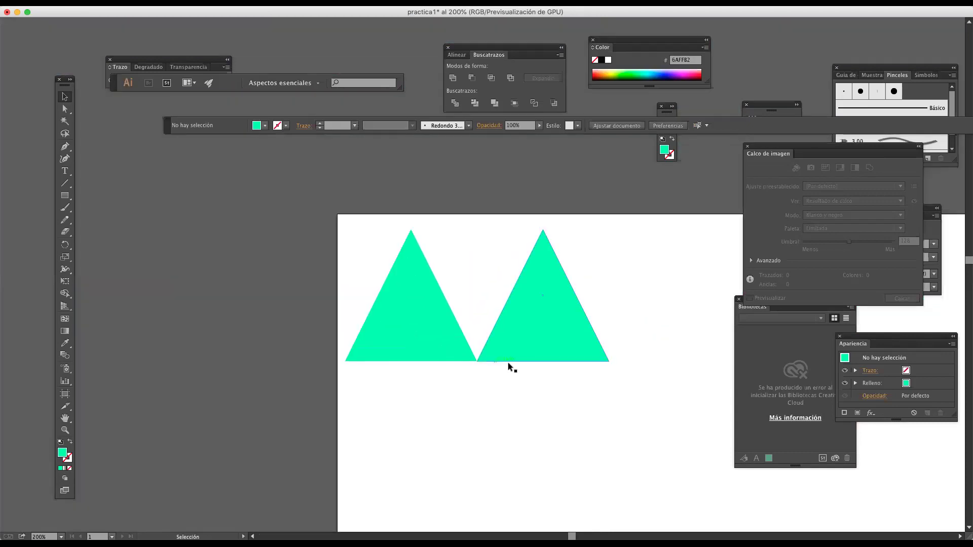
left_click_drag(514, 369, 365, 345)
left_click_drag(305, 348, 196, 299)
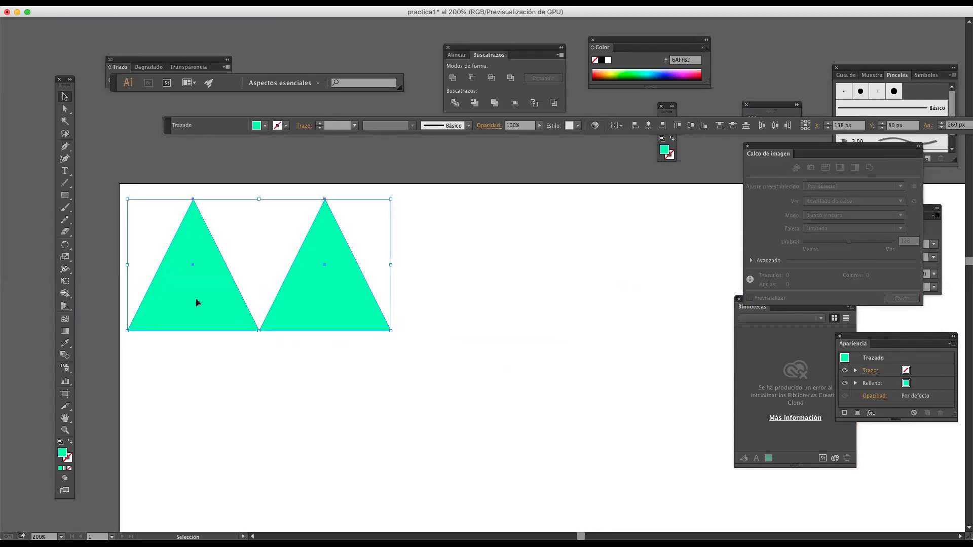
scroll(192, 312, "down", 1)
left_click_drag(194, 319, 377, 319)
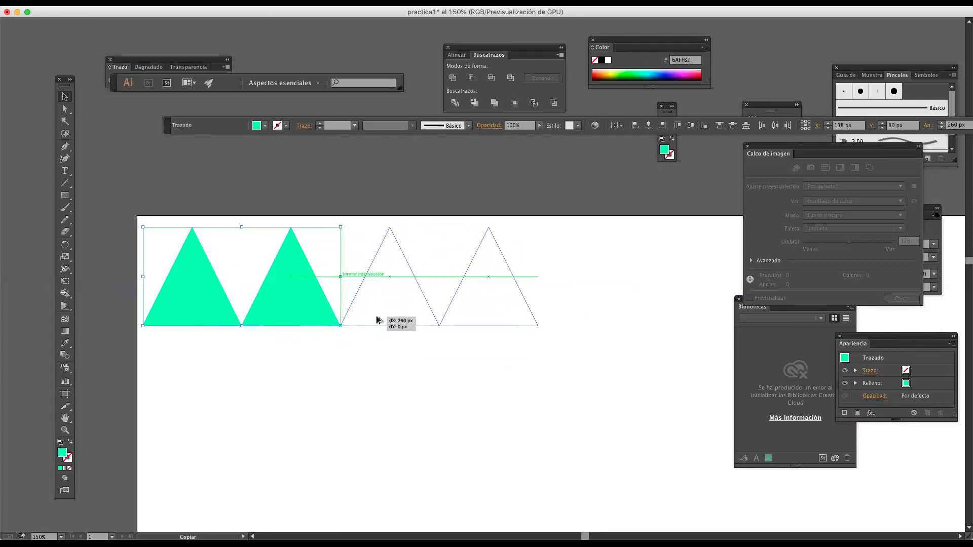
mouse_move(377, 319)
left_mouse_down()
mouse_move(220, 330)
mouse_move(560, 337)
mouse_move(314, 330)
mouse_move(391, 332)
mouse_move(377, 331)
left_mouse_up()
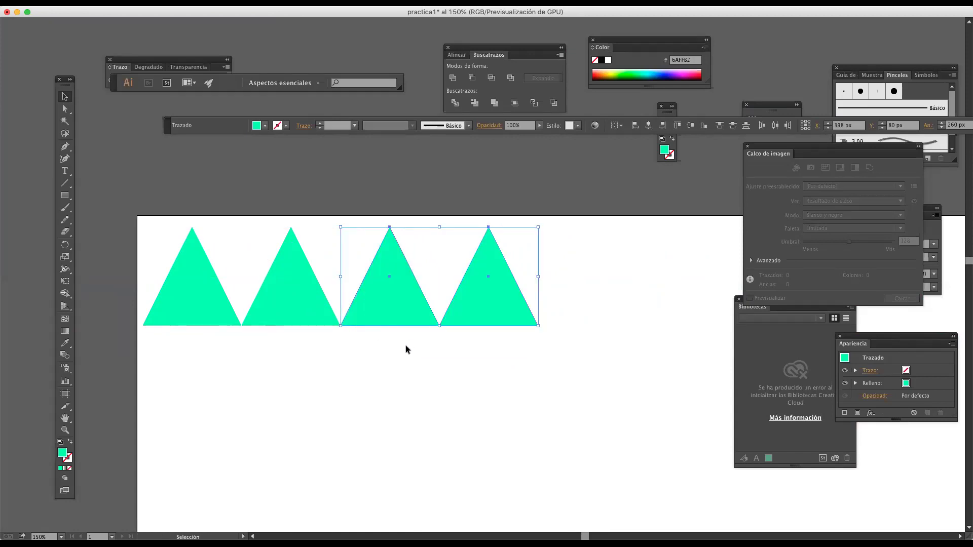
- Move the triangle pattern reference image down to clear space beside the row of triangles
left_click(538, 305)
key("super+1")
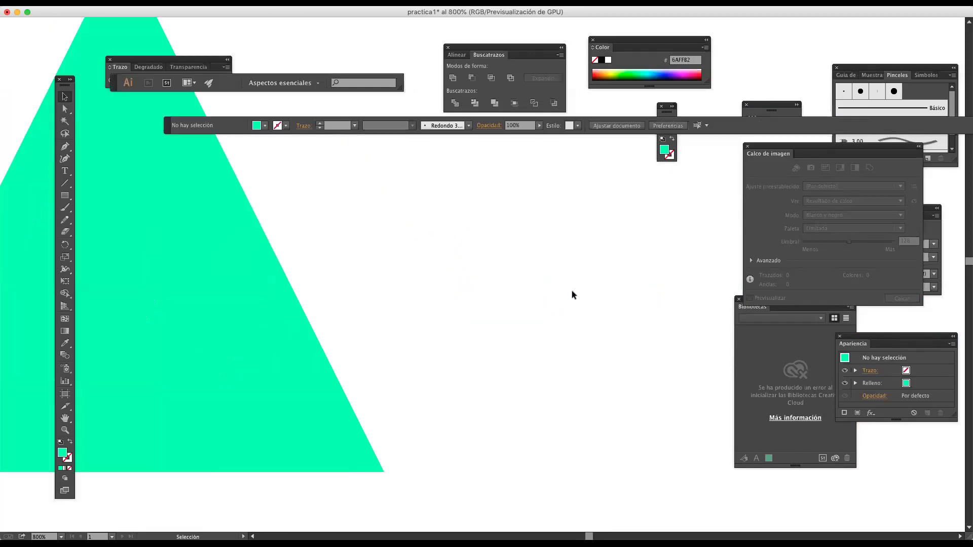
left_click_drag(569, 289, 332, 248)
left_click_drag(662, 248, 649, 363)
scroll(581, 287, "left", 2)
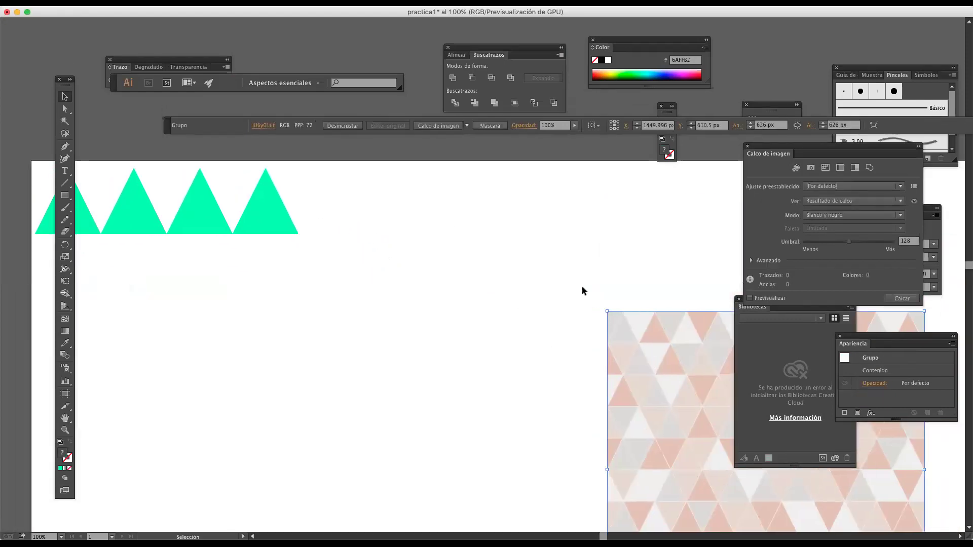
- Duplicate the four triangles horizontally so the copies extend the row, touching the last triangle's corner
key("space")
left_click_drag(267, 265, 399, 260)
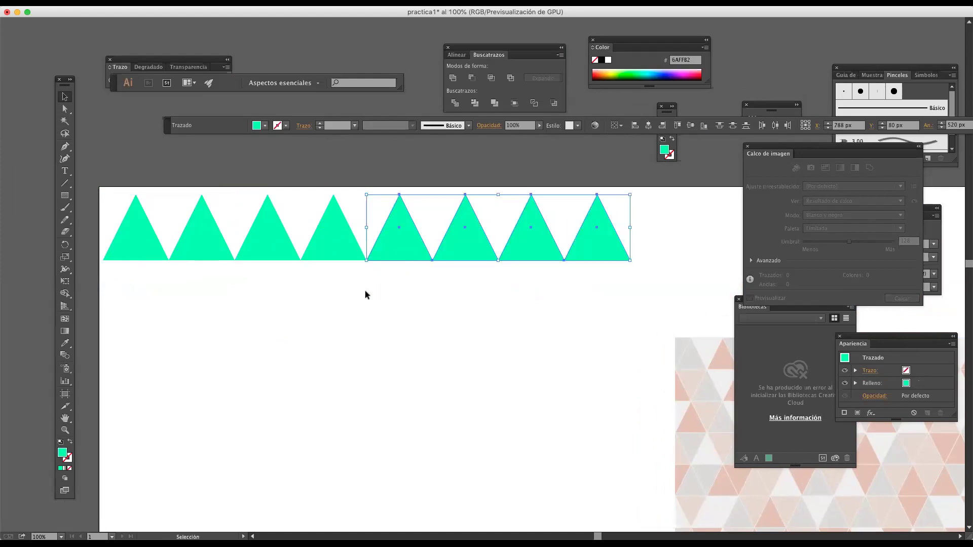
scroll(367, 295, "down", 3)
scroll(367, 295, "up", 2)
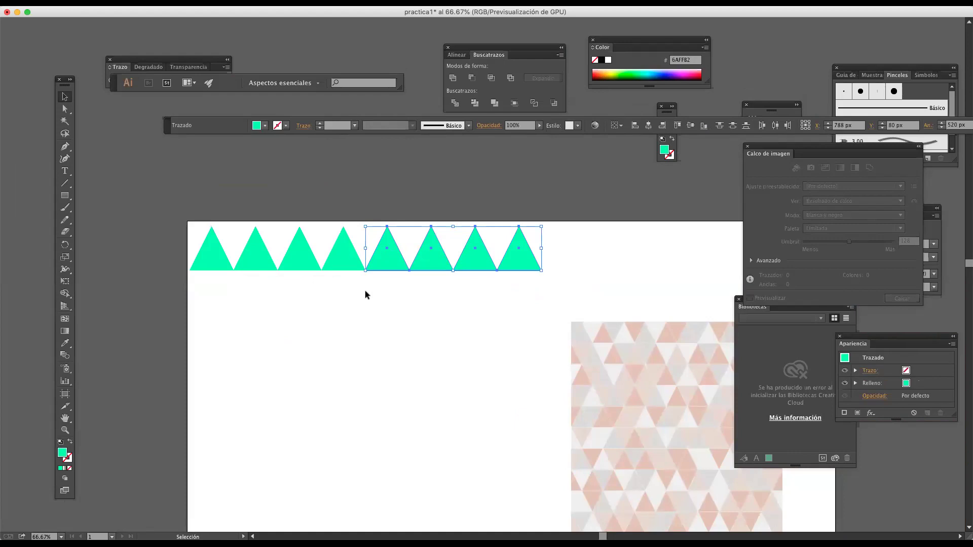
- Repeat the four-triangle duplication so the row reaches past the artboard's right edge
key("super+d")
key("super+d")
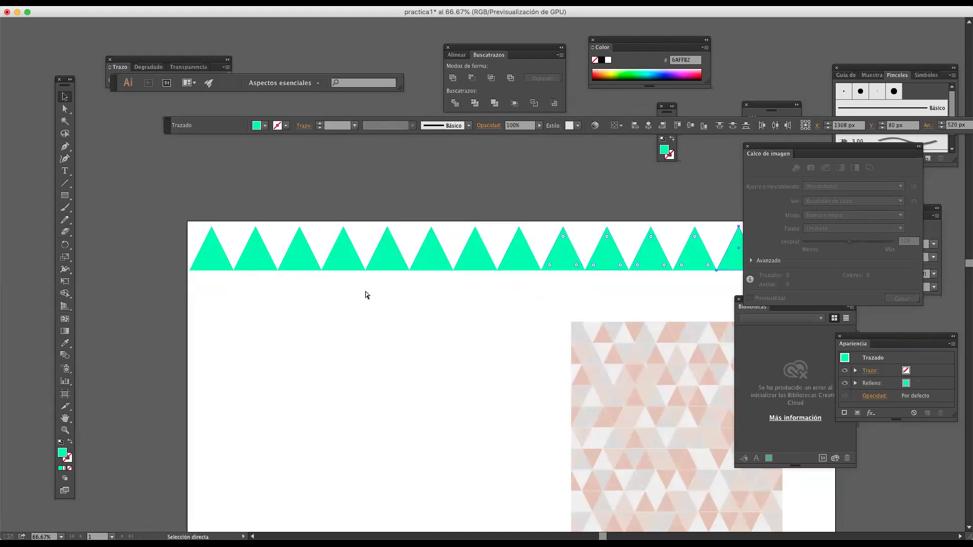
left_click_drag(403, 289, 125, 278)
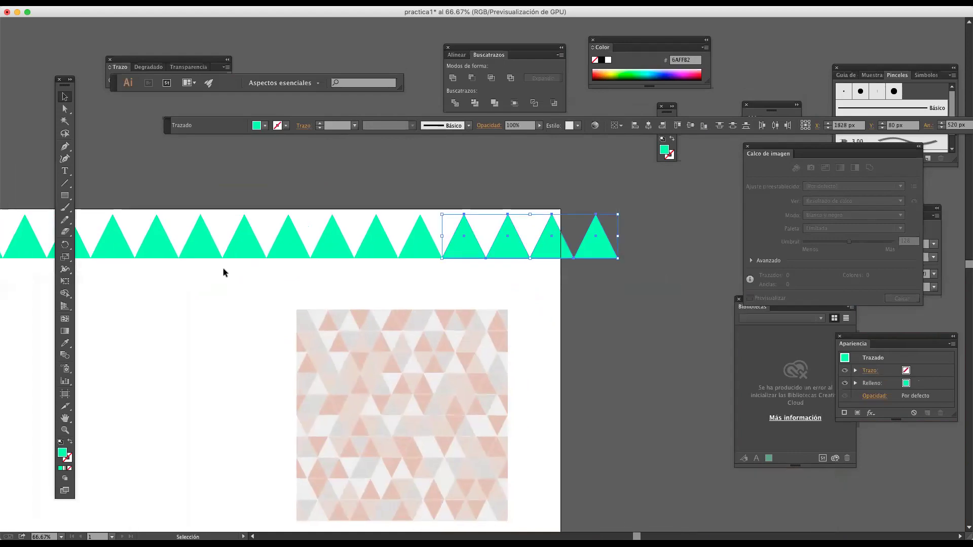
left_click(599, 251)
key("super+c")
key("super+v")
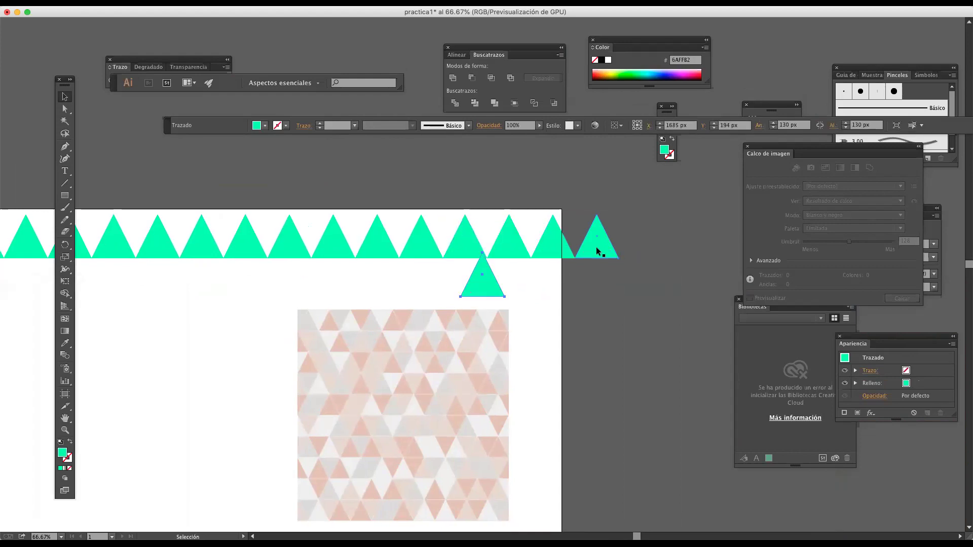
key("super+z")
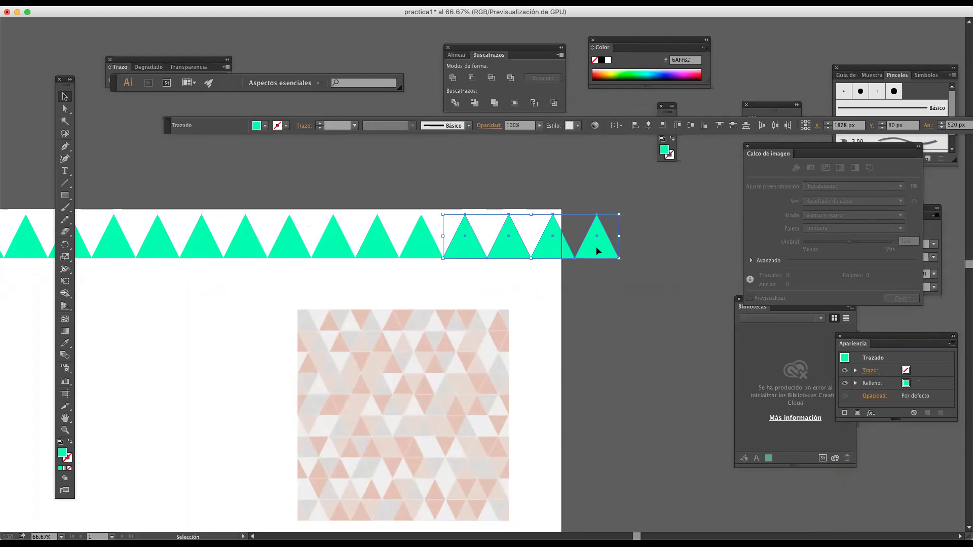
- Repeat the last duplication again so the row extends well beyond the artboard
key("super+d")
key("super+d")
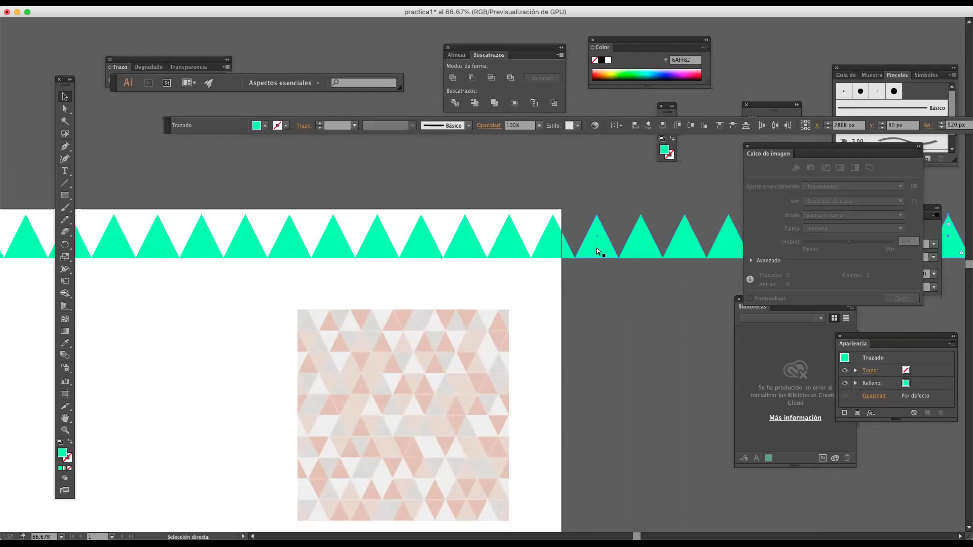
- Select the entire row of triangles and scale it down proportionally to nearly the artboard's width, about 1885 px
key("super+minus")
key("super+minus")
key("super+minus")
key("super+minus")
key("super+minus")
key("super+minus")
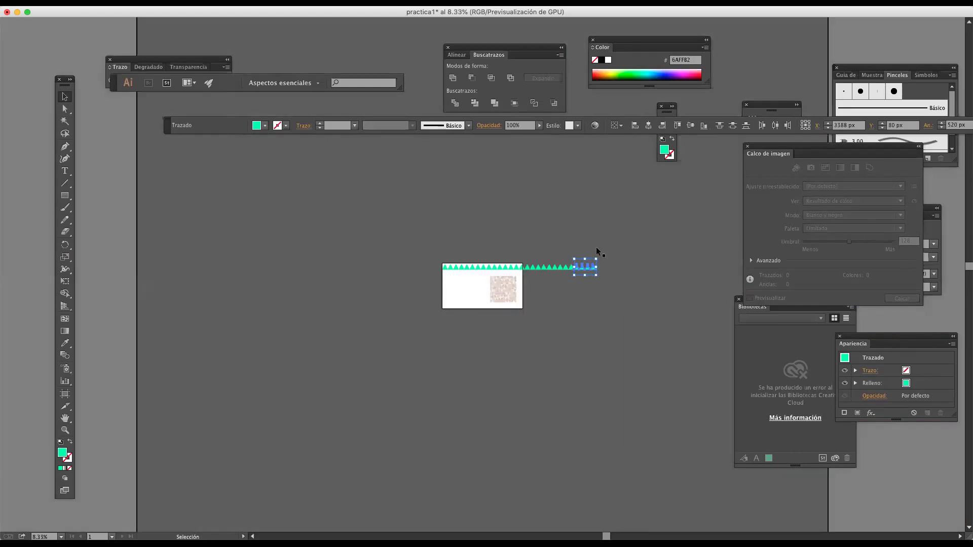
key("super+plus")
left_click_drag(360, 248, 623, 284)
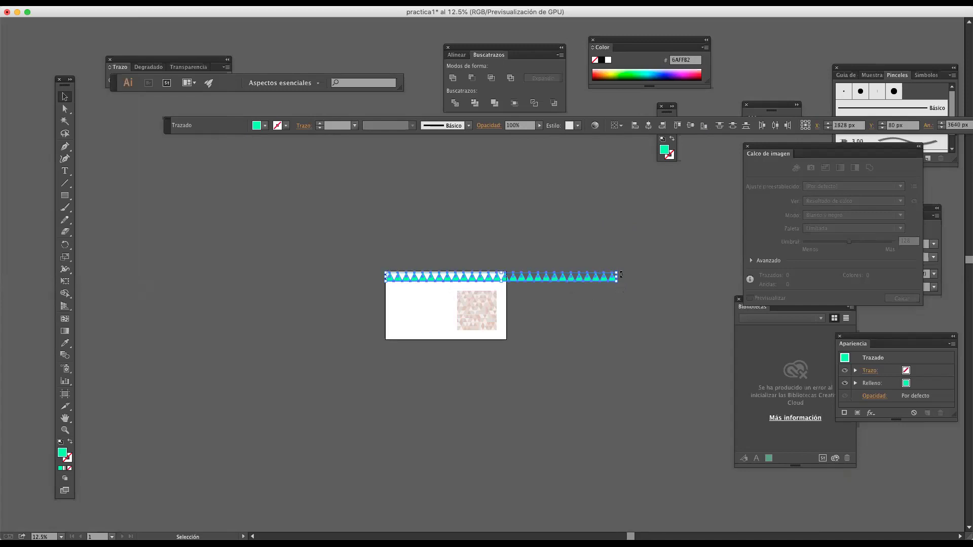
left_click_drag(618, 273, 507, 272)
- Enlarge the row slightly so its end meets the artboard's right edge, making it about 1912 px wide
scroll(506, 272, "up", 9)
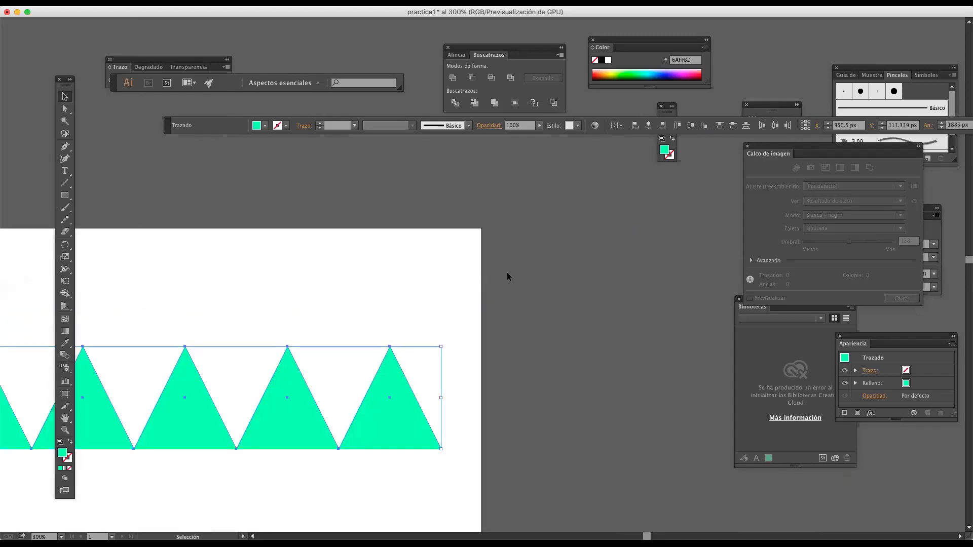
scroll(442, 346, "down", 1)
scroll(441, 346, "right", 1)
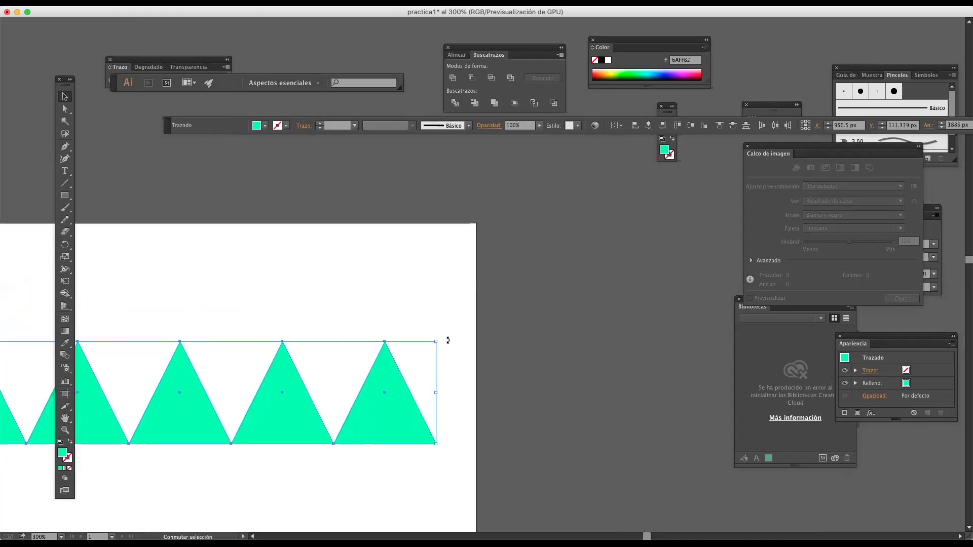
left_click_drag(436, 341, 476, 335)
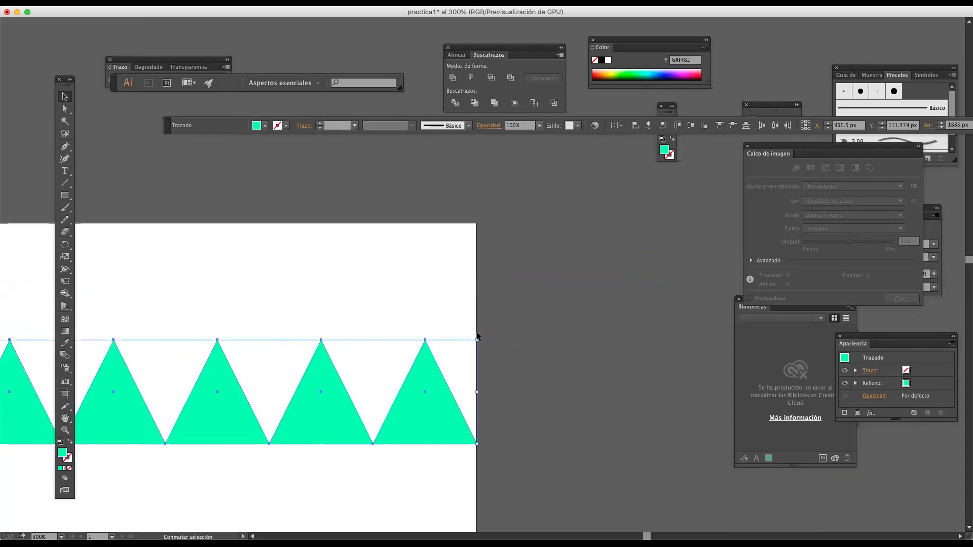
- Move the triangle pattern reference image off the artboard into the empty area beside it
scroll(476, 335, "down", 5)
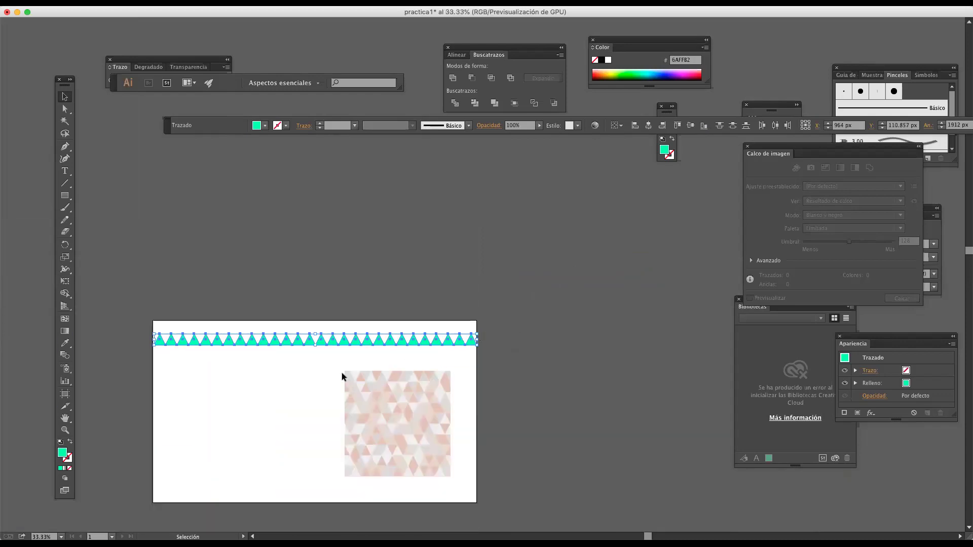
left_click_drag(369, 391, 534, 300)
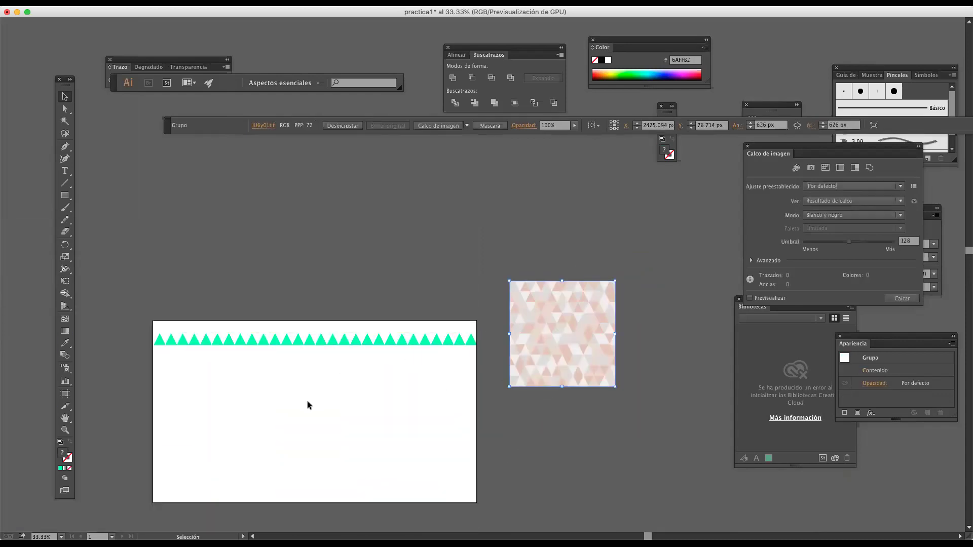
- Select the whole triangle row and duplicate it straight down so the new tips touch the bases above
scroll(178, 376, "up", 1)
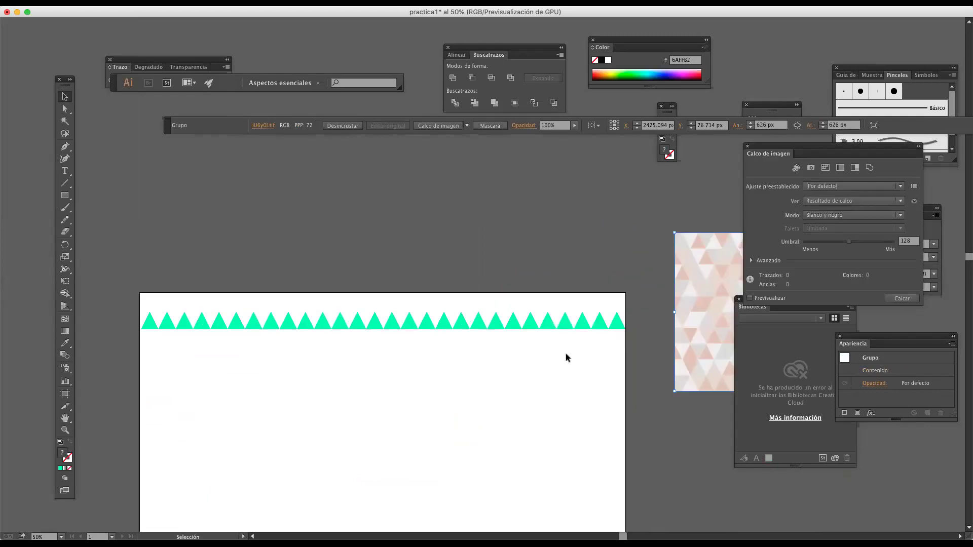
left_click_drag(612, 341, 147, 309)
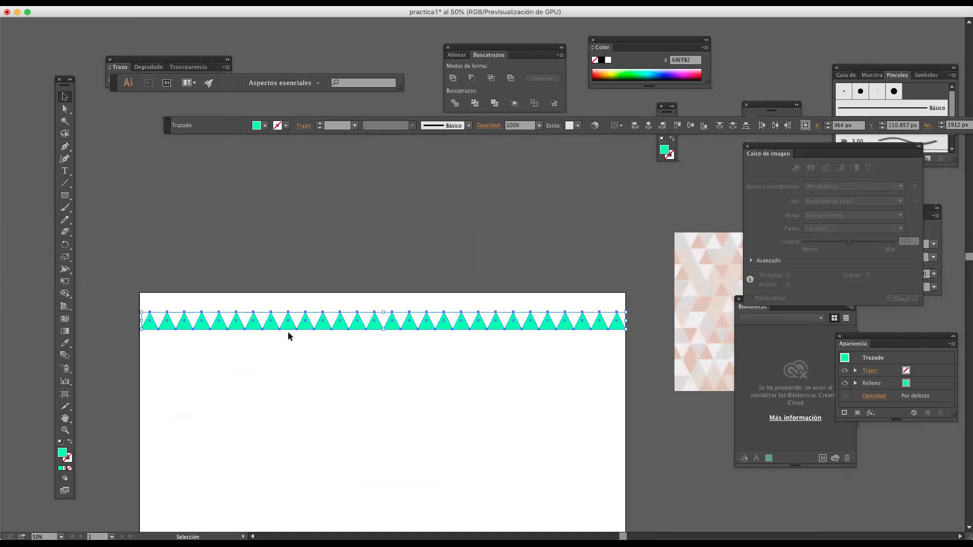
left_click_drag(223, 325, 226, 352)
scroll(226, 330, "up", 1)
scroll(230, 348, "down", 1)
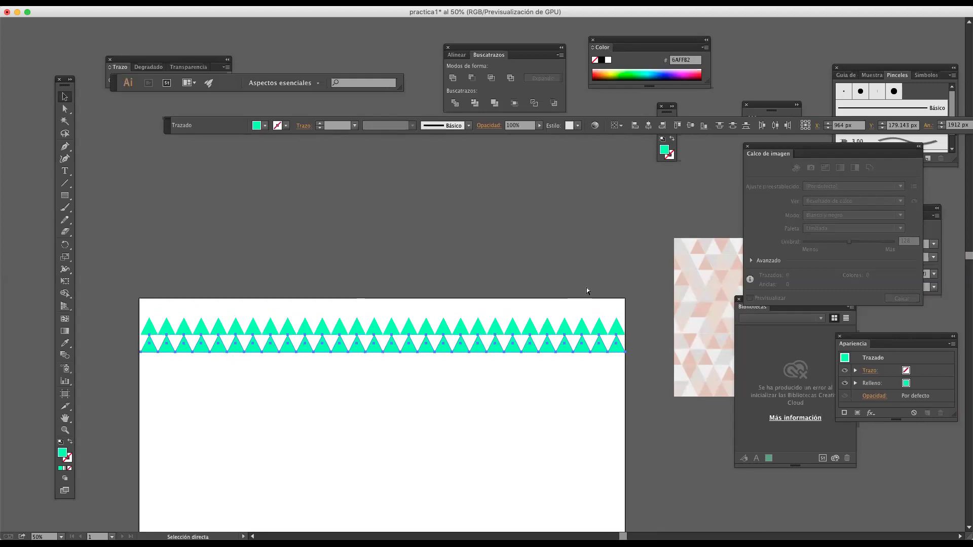
- Repeat the row duplication until the rows of triangles run past the artboard's lower edge
key("super+d")
key("super+d")
key("super+d")
key("super+d")
key("super+d")
key("super+d")
key("super+d")
key("super+d")
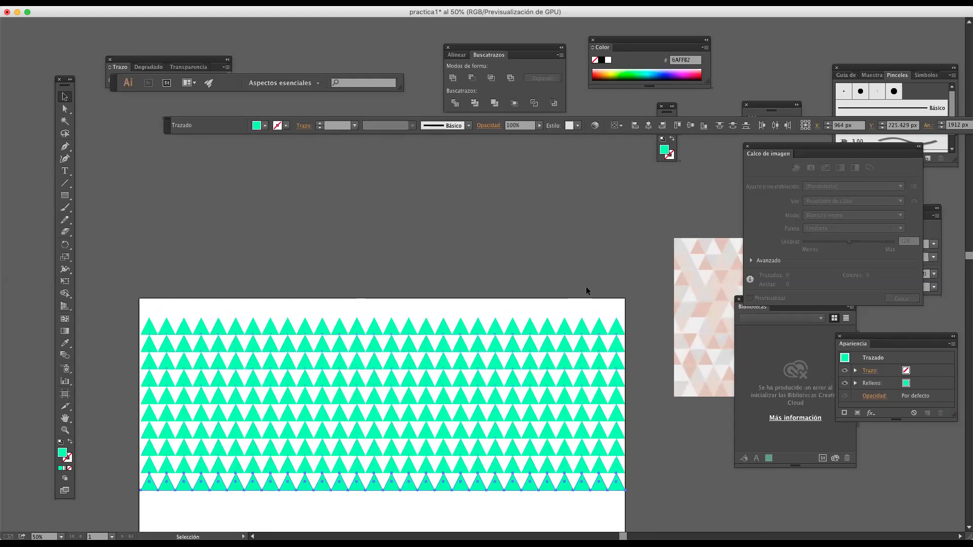
scroll(586, 288, "down", 1)
scroll(586, 290, "down", 3)
key("a")
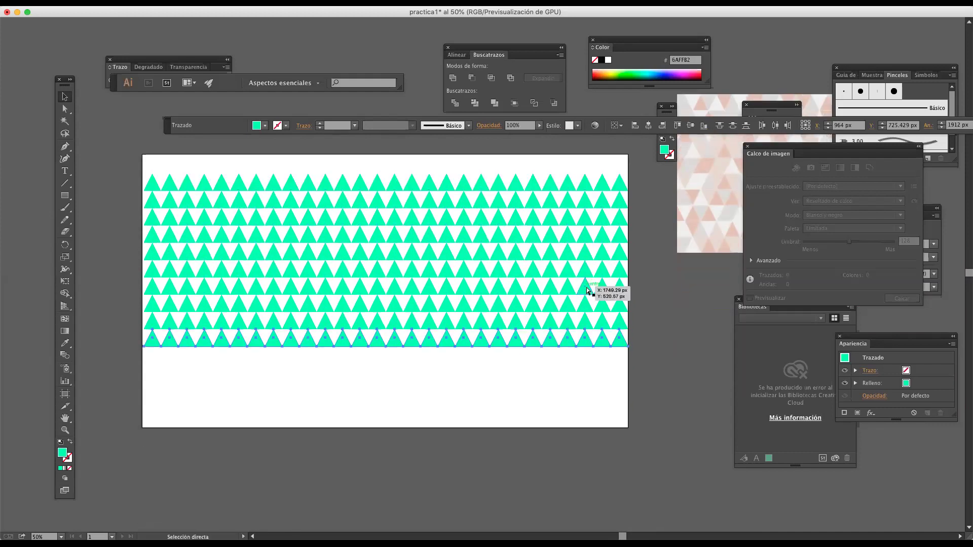
key("super+d")
key("super+d")
key("super+d")
key("super+d")
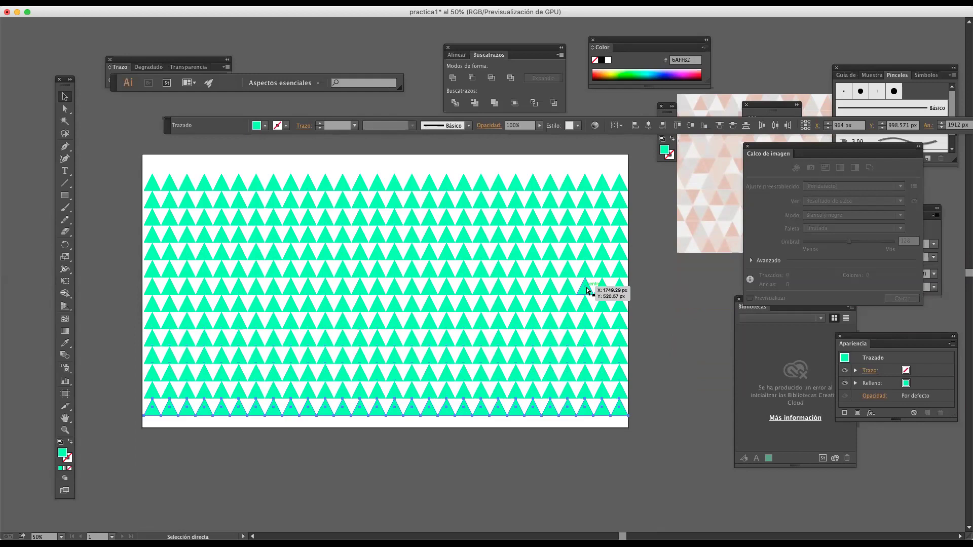
key("super+d")
key("super+d")
key("super+d")
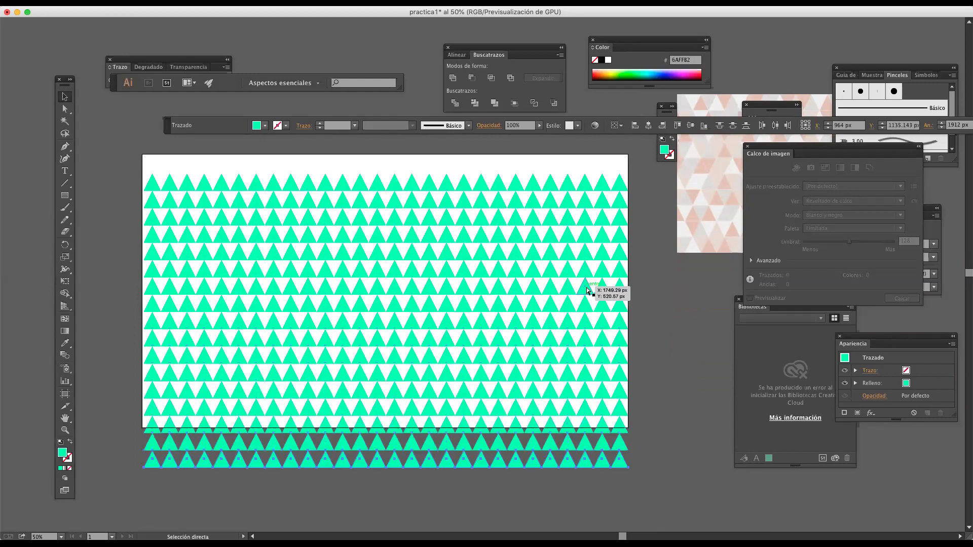
key("super+d")
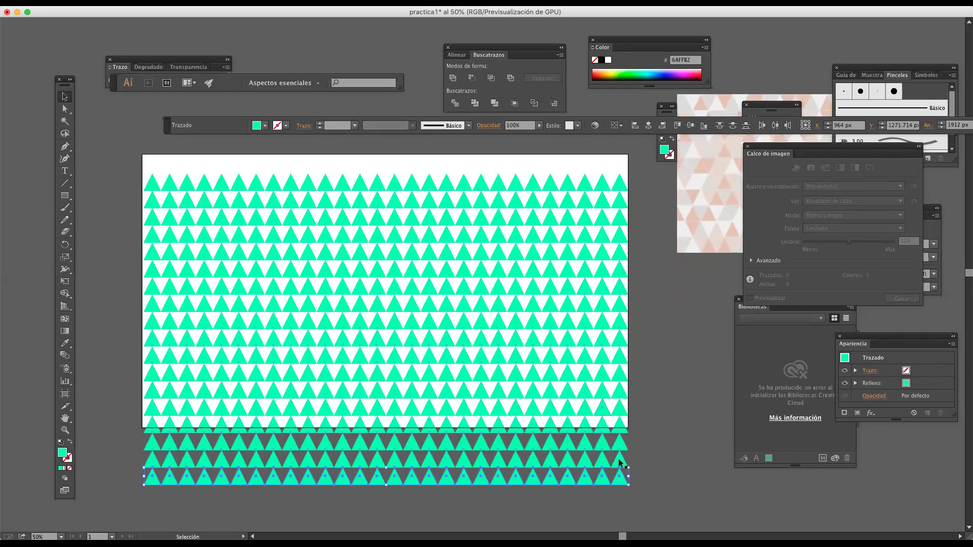
- Move all the artwork up to the artboard's upper edge and delete the two triangle rows overflowing below it
key("super+a")
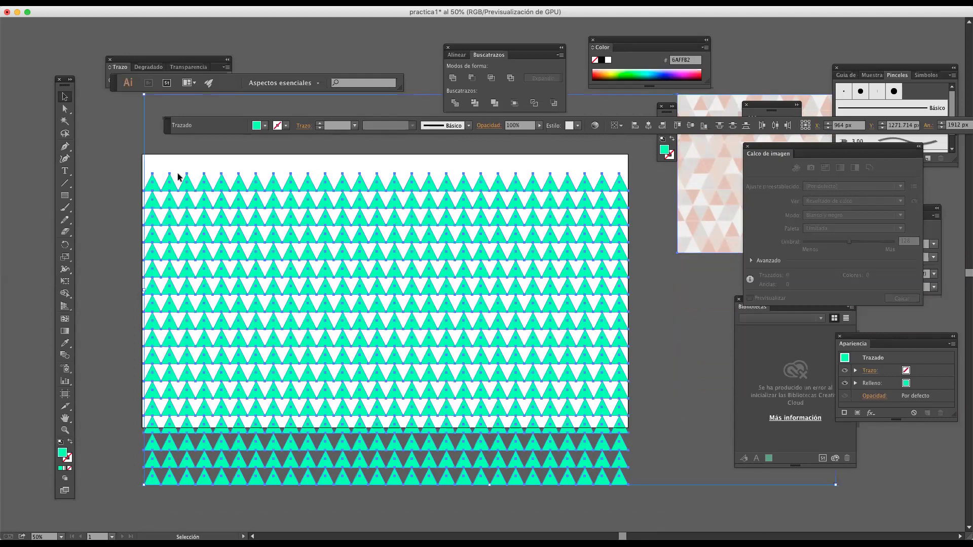
left_click_drag(186, 175, 184, 162)
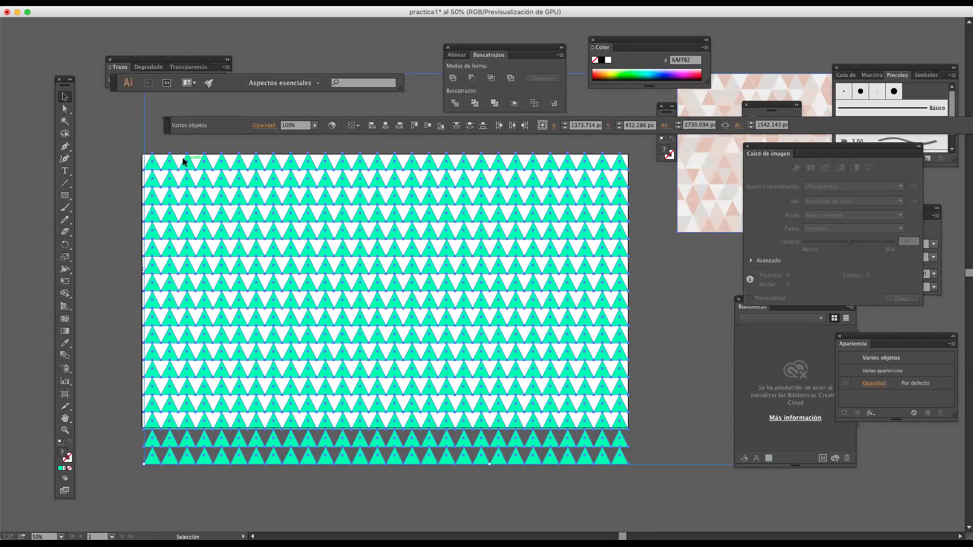
left_click(711, 430)
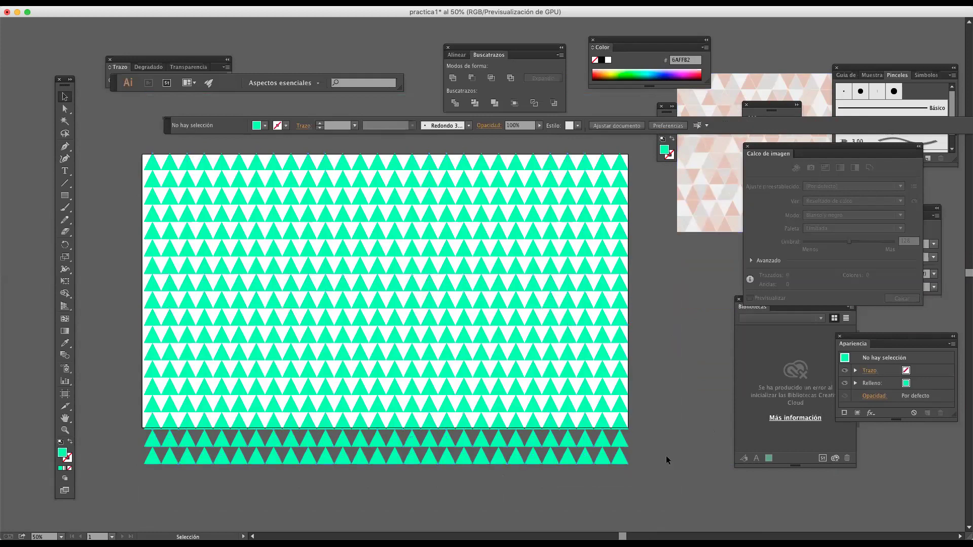
left_click_drag(140, 439, 233, 432)
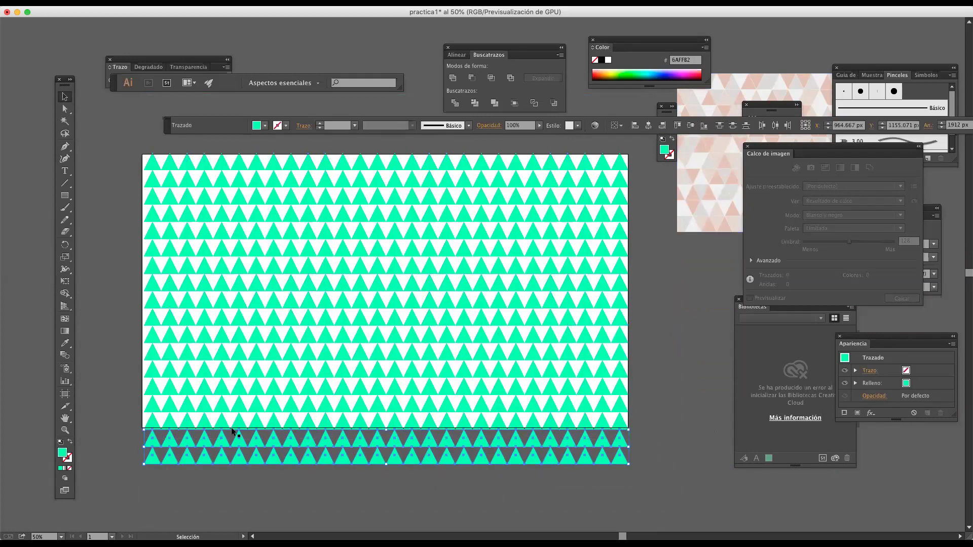
key("Delete")
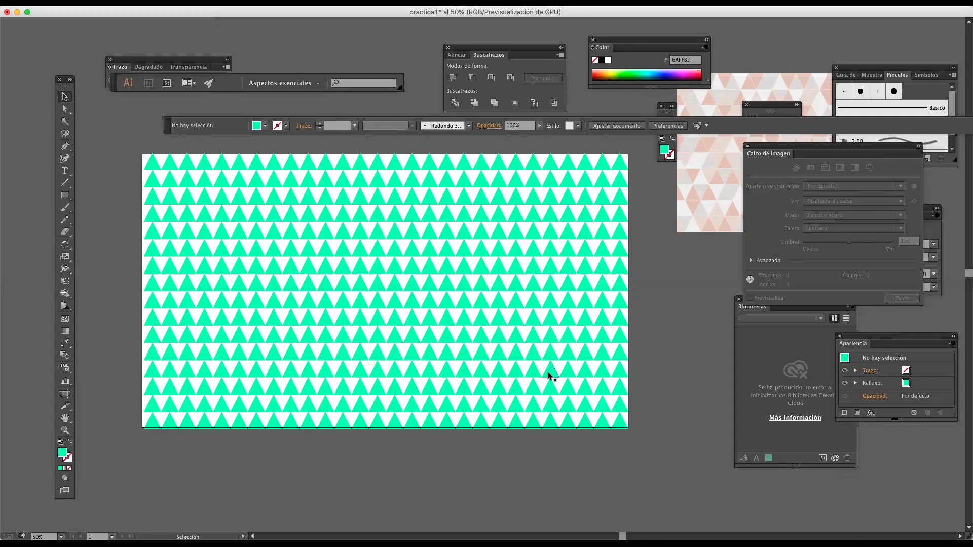
- Draw a rectangle about 1921 × 1087 px covering the artboard and fill it with pale mint D2F9E4
left_click(64, 195)
left_click_drag(142, 155, 628, 430)
double_click(66, 456)
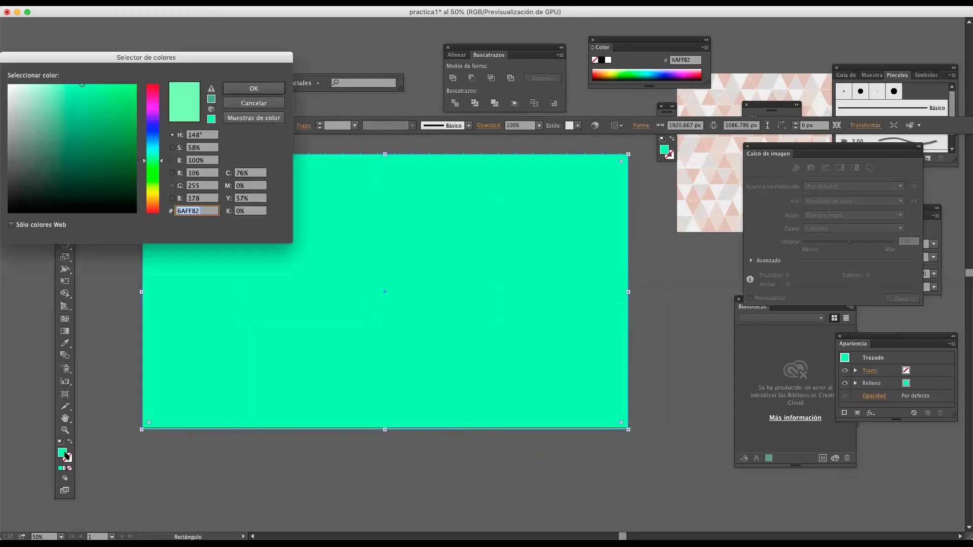
left_click(28, 104)
left_click_drag(27, 96, 28, 87)
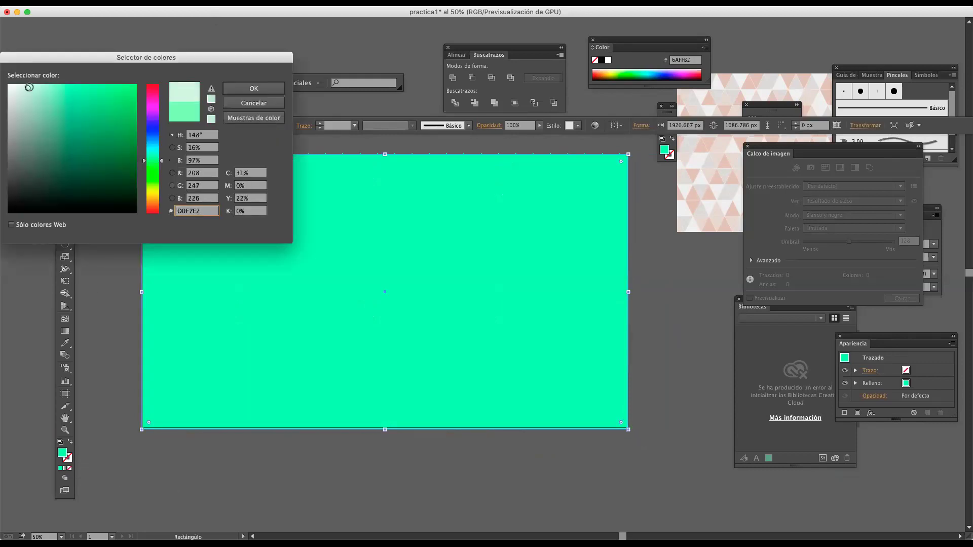
left_click(253, 88)
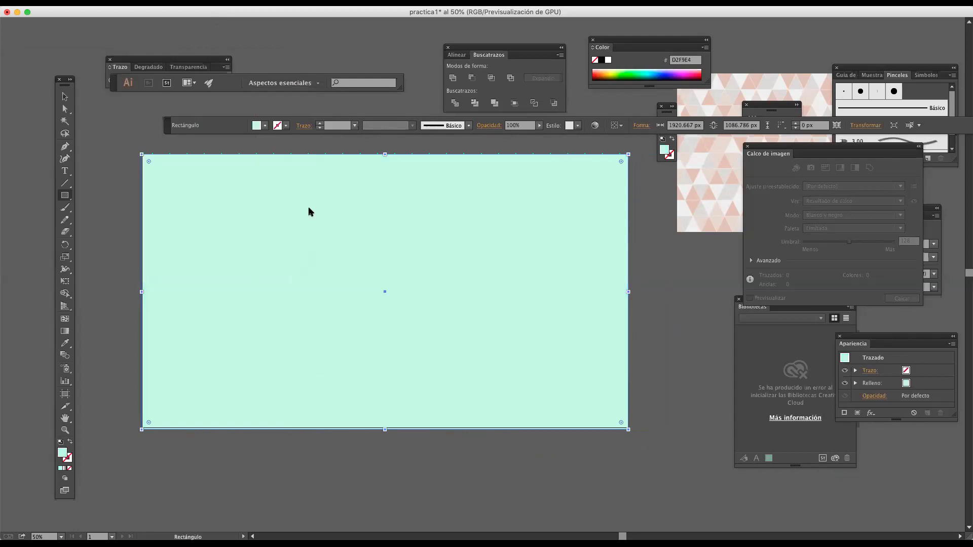
- Send the mint rectangle to the back behind all the triangles and deselect it
right_click(308, 210)
mouse_move(378, 350)
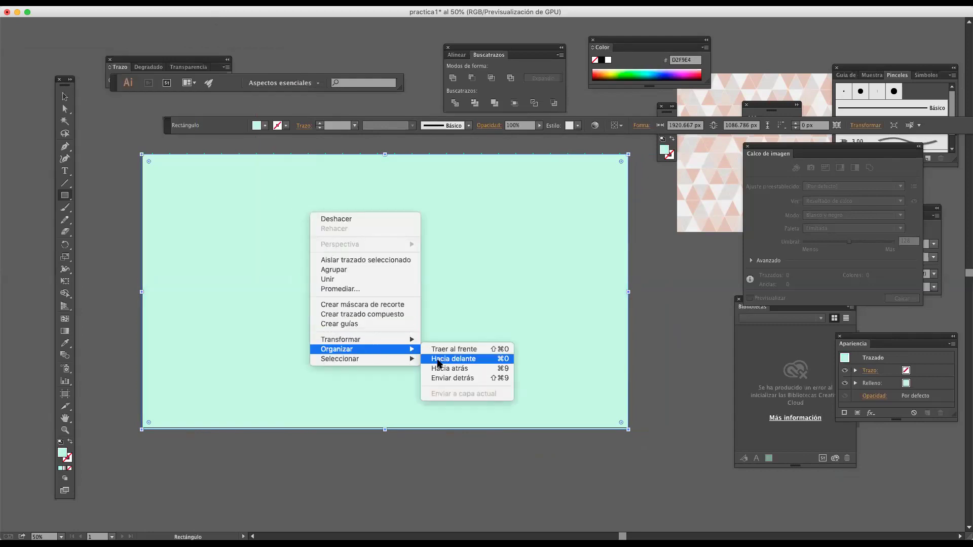
left_click(453, 378)
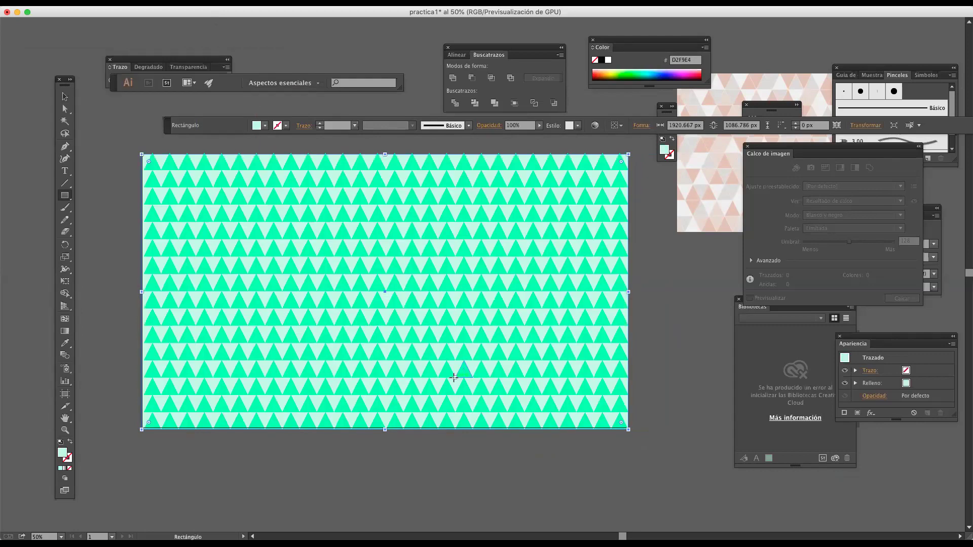
key("v")
left_click(724, 333)
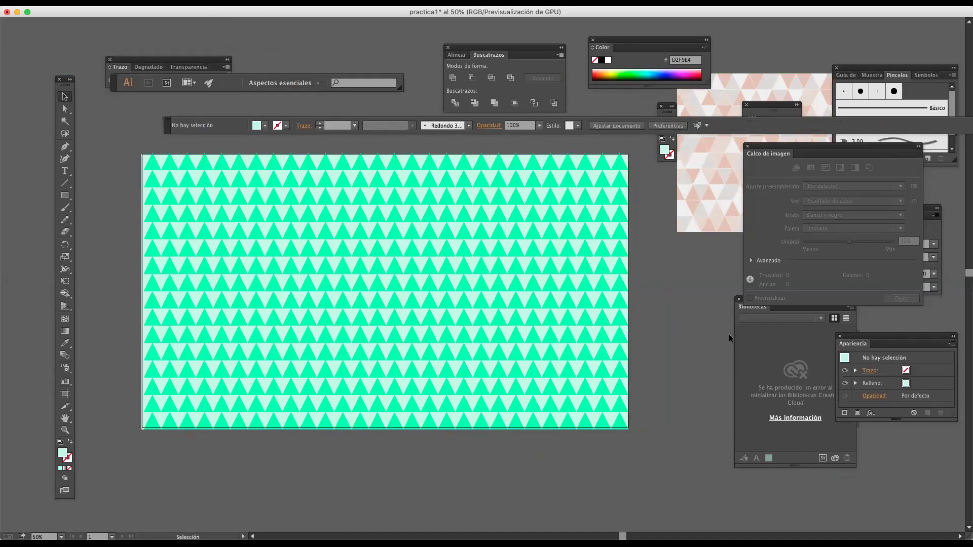
- Delete the background rectangle and all triangles except the first one in the artboard's upper-left corner
scroll(406, 342, "left", 1)
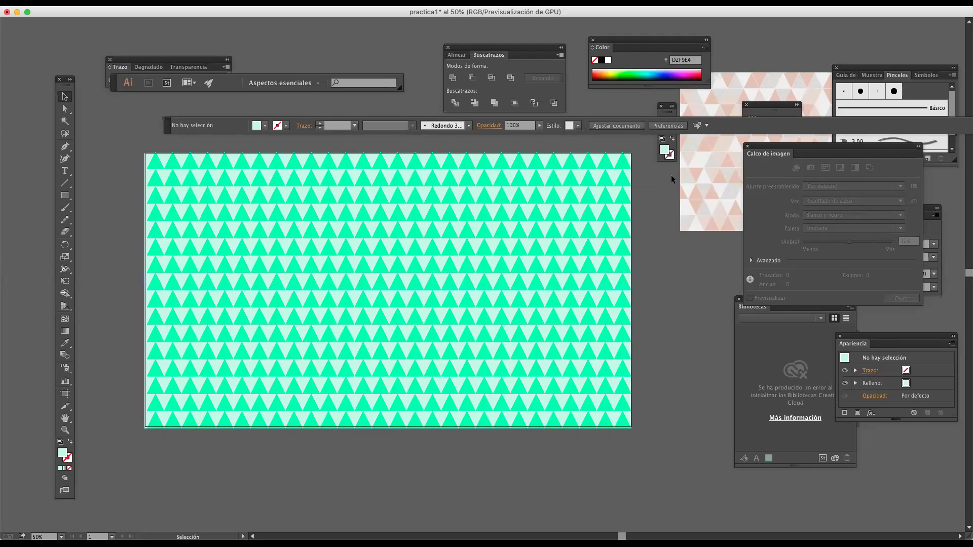
scroll(632, 178, "right", 3)
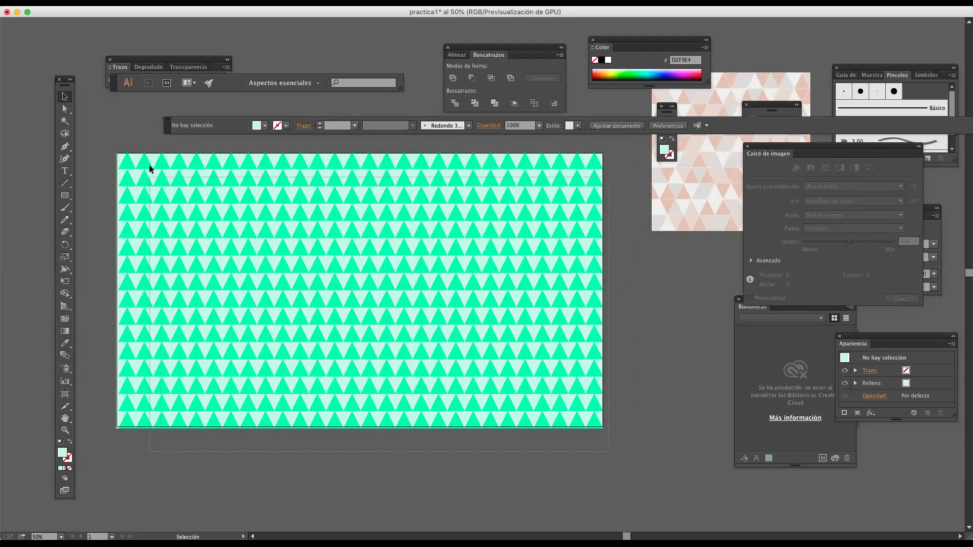
key("super+a")
key("Delete")
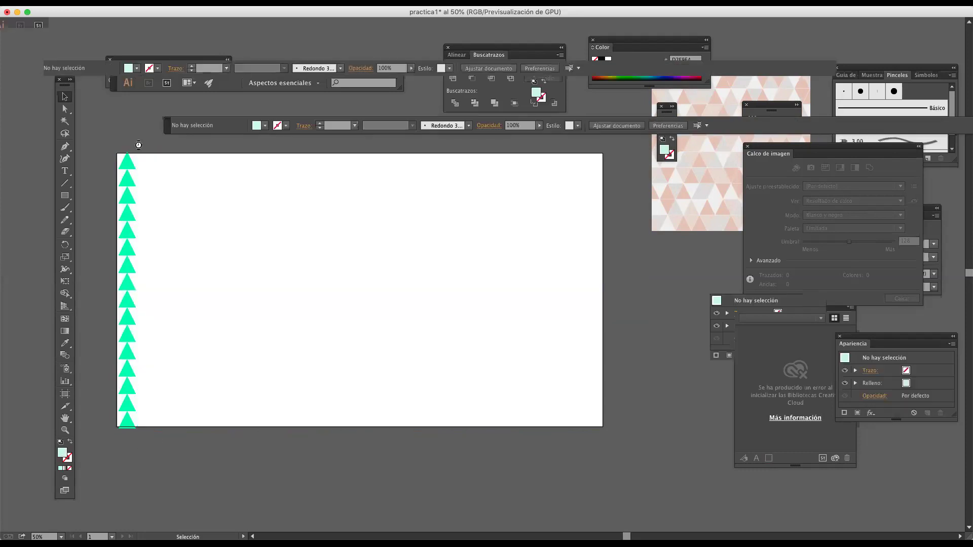
left_click_drag(132, 230, 197, 445)
key("Delete")
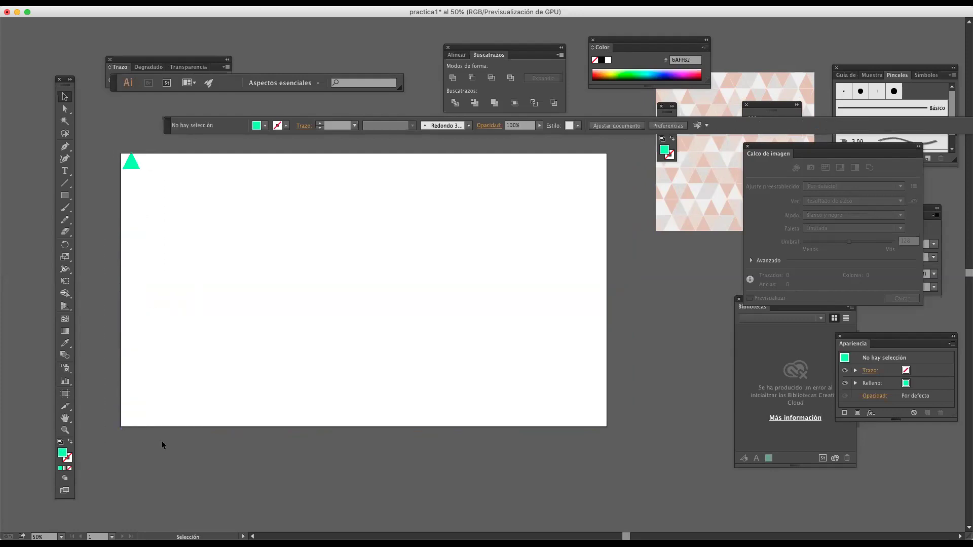
- Duplicate the remaining triangle horizontally beside itself, leaving a narrow gap between the two bases
left_click(137, 170)
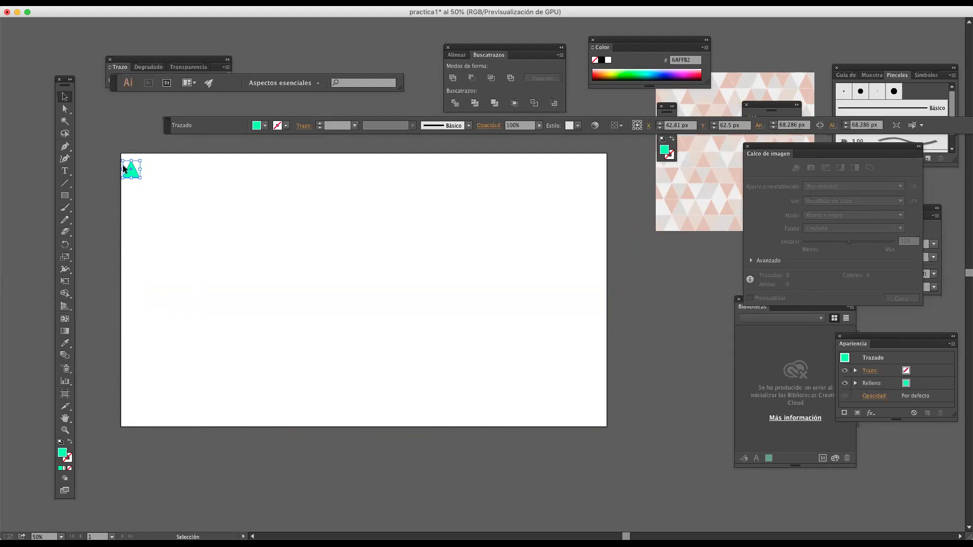
key("super+minus")
key("super+minus")
key("super+minus")
key("super+plus")
key("super+plus")
key("super+plus")
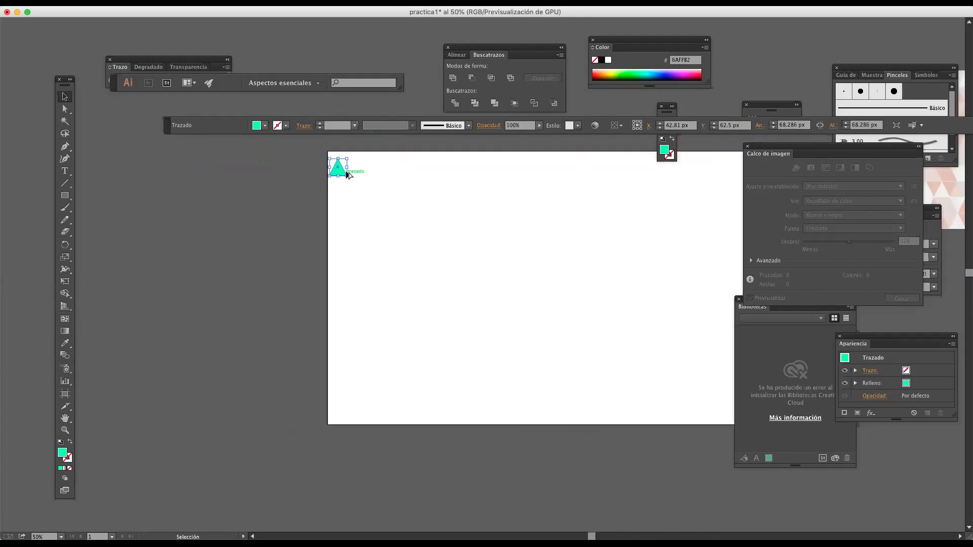
key("super+plus")
key("super+plus")
key("super+plus")
key("super+plus")
key("super+plus")
key("super+plus")
key("space")
left_click_drag(360, 253, 336, 328)
left_click_drag(248, 325, 389, 323)
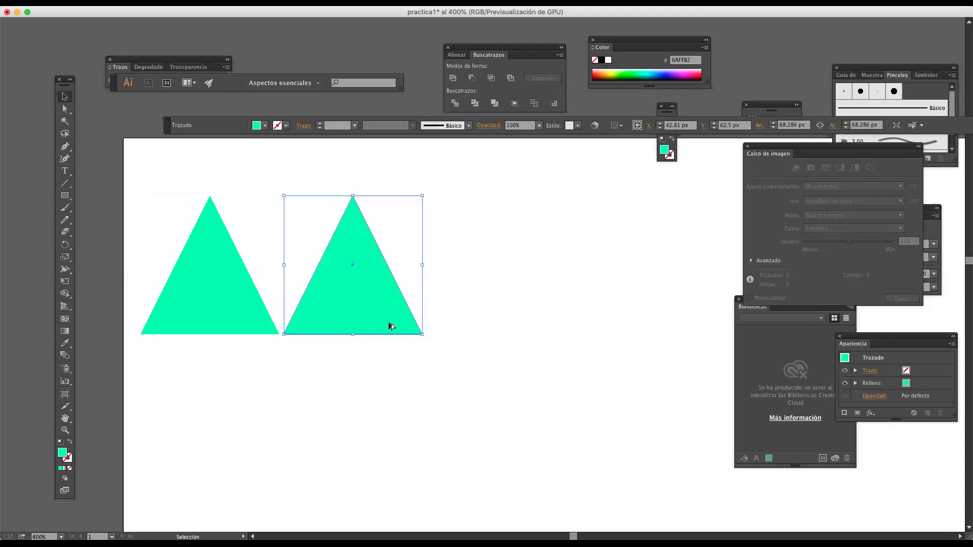
left_click_drag(398, 360, 237, 318)
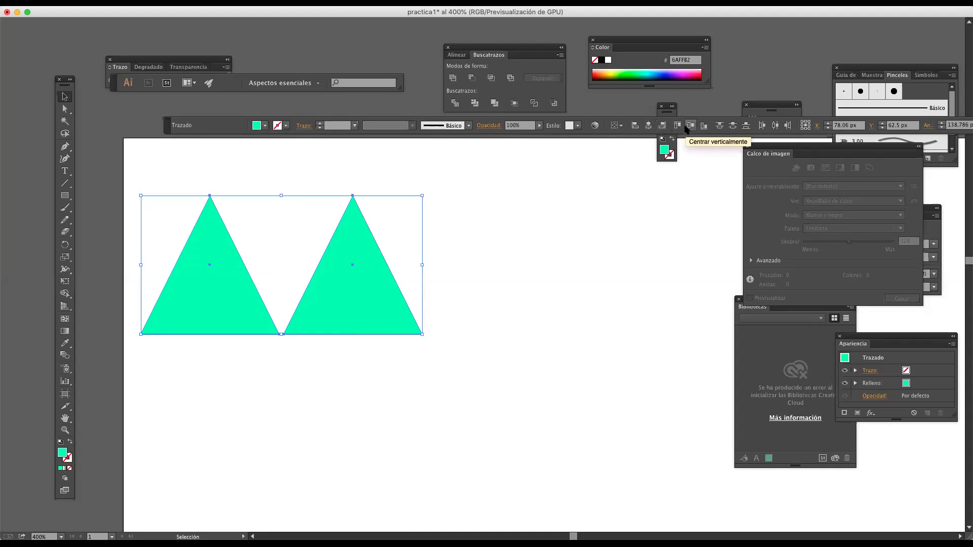
left_click(552, 276)
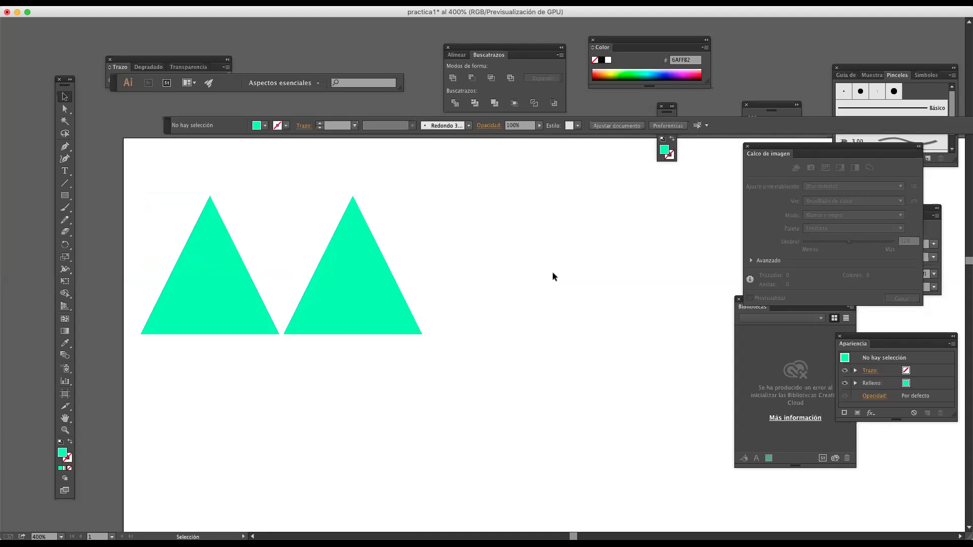
- Duplicate one triangle, flip the copy upside down, and fit it into the space between the two upright triangles
left_click(366, 317)
left_click_drag(368, 317, 298, 254)
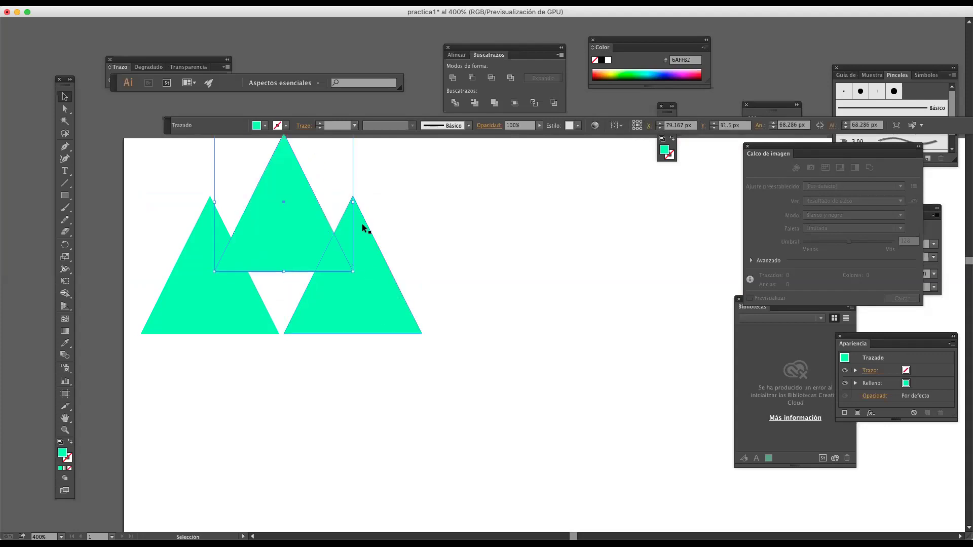
left_click_drag(353, 203, 224, 204)
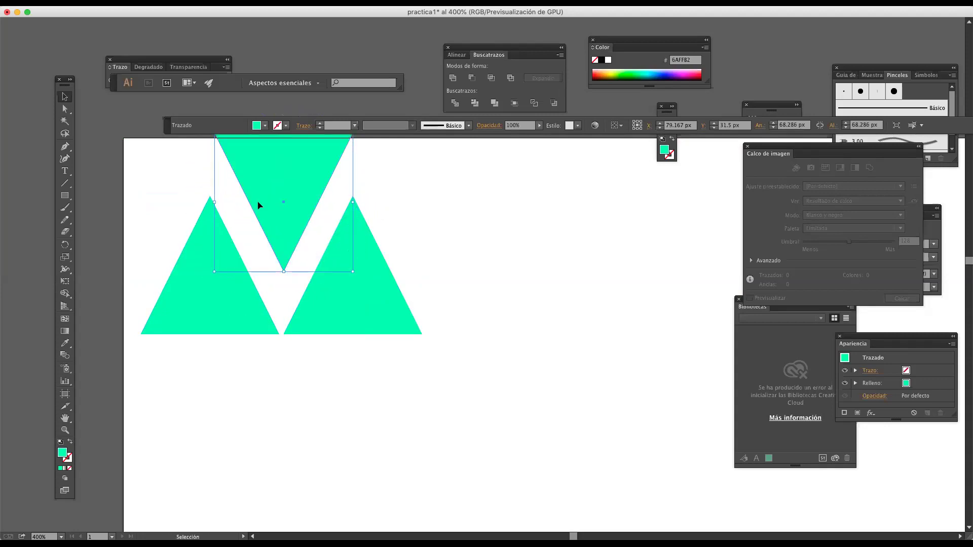
left_click_drag(309, 195, 304, 236)
left_click(418, 209)
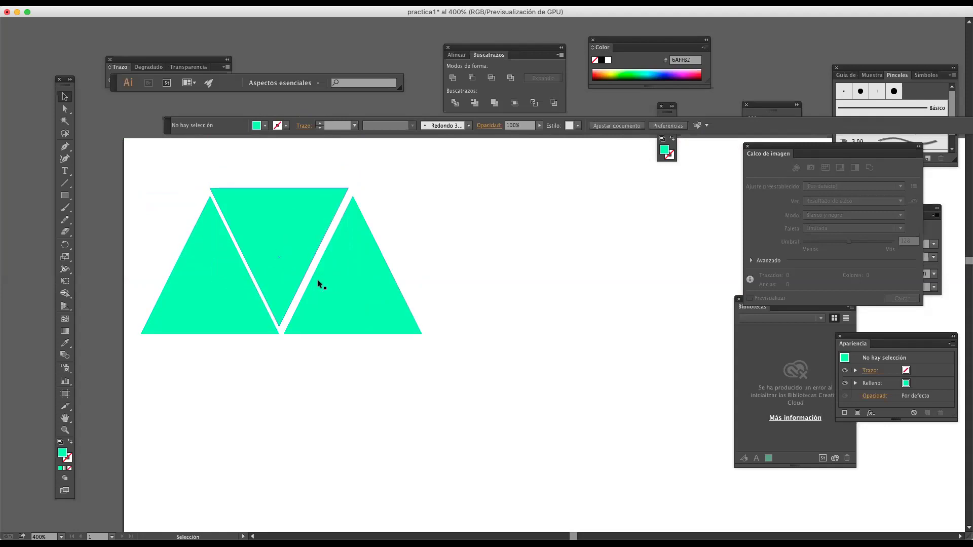
- Distribute the three triangles evenly by their horizontal centres
left_click_drag(391, 403, 157, 284)
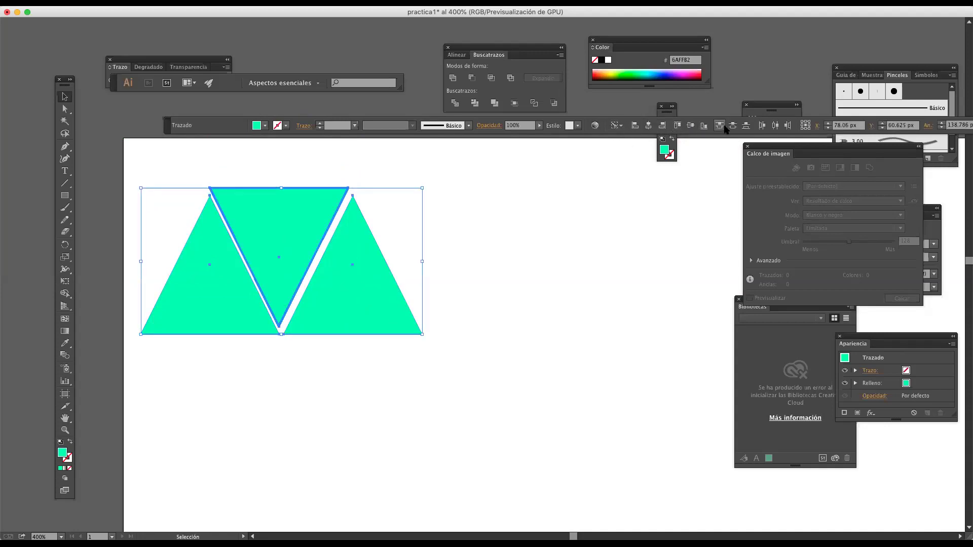
left_click(771, 125)
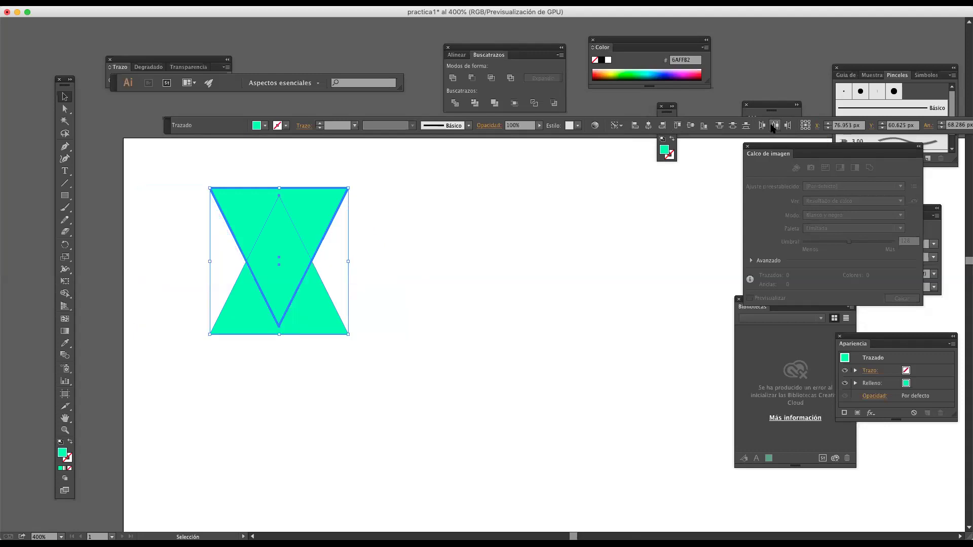
key("super+z")
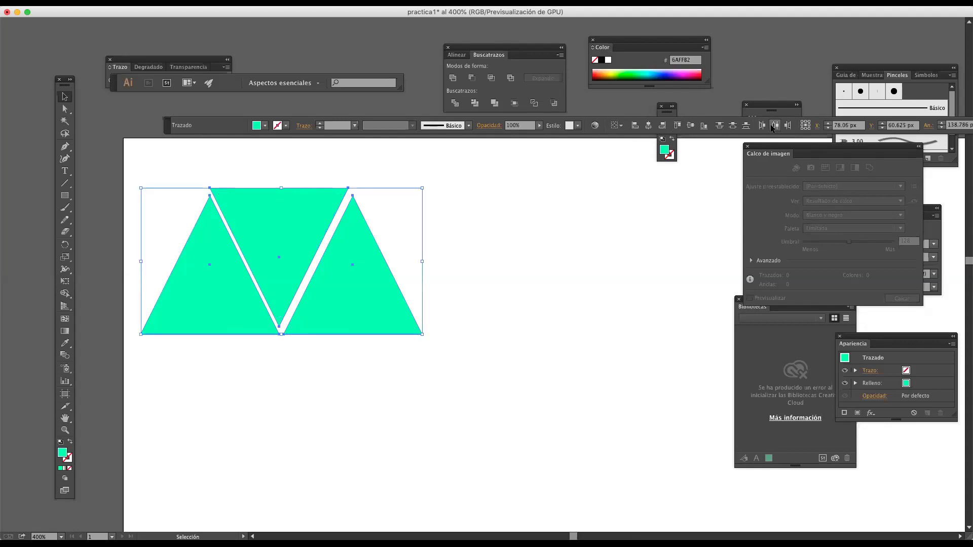
left_click(774, 126)
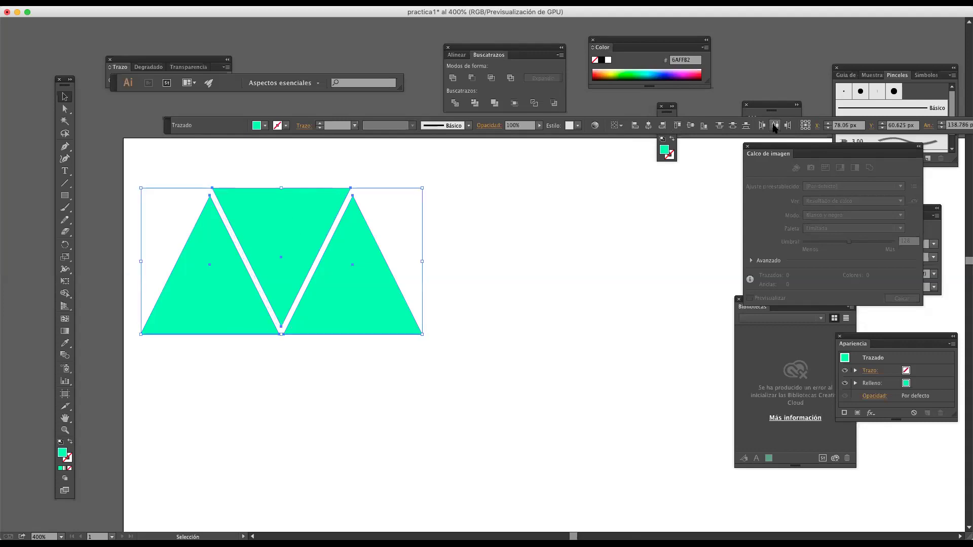
left_click(507, 307)
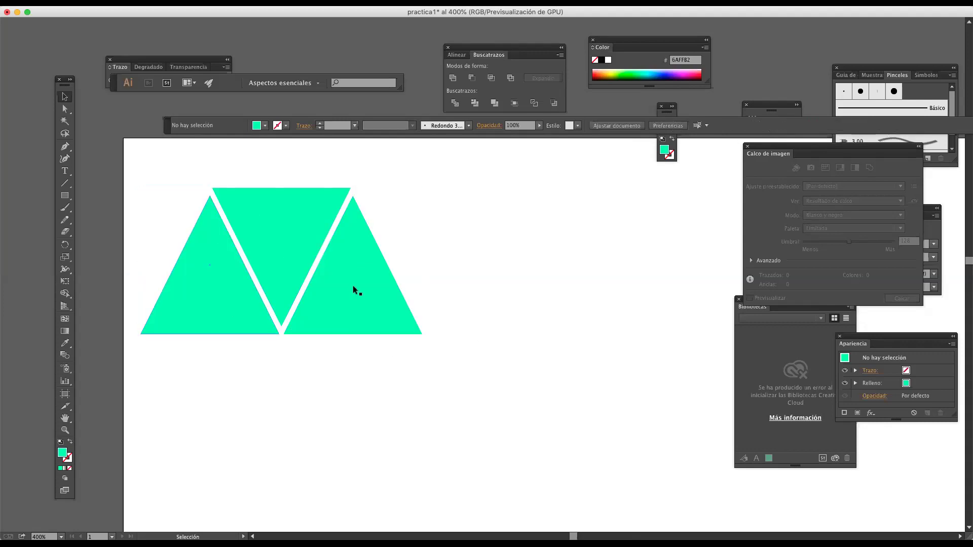
- Duplicate the inverted triangle horizontally to fit against the outer side of the second upright triangle
left_click(273, 283)
left_click(64, 430)
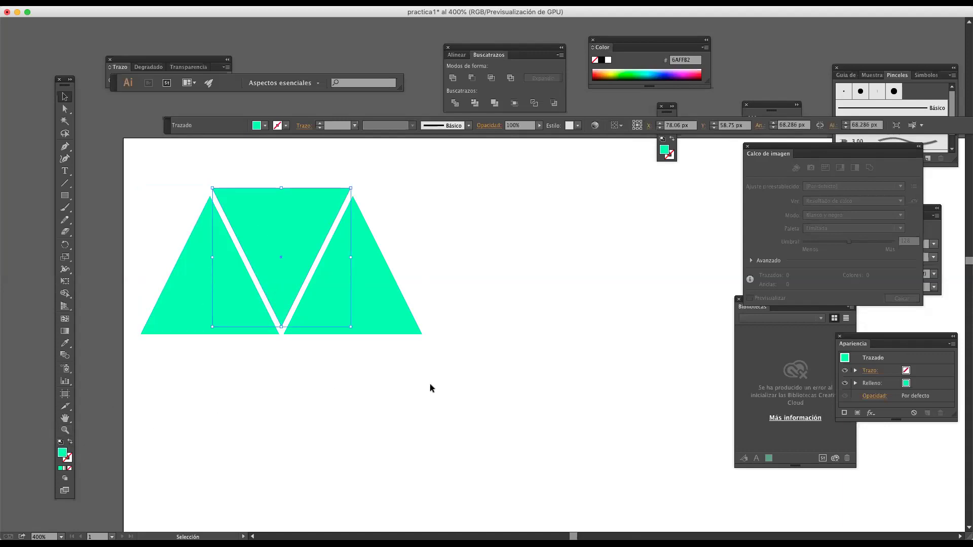
scroll(430, 384, "down", 2)
scroll(428, 382, "up", 2)
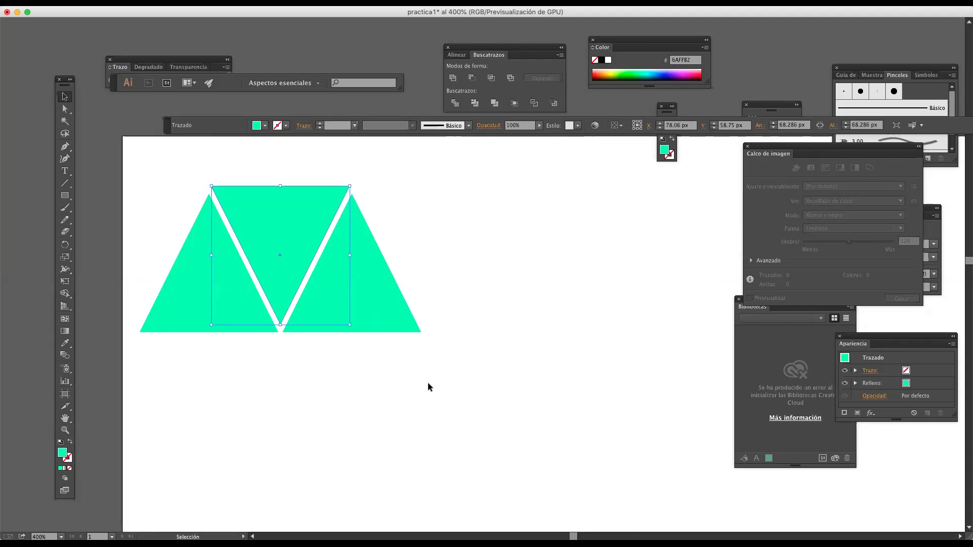
left_click(459, 257)
left_click(295, 269)
left_click_drag(282, 277, 418, 274)
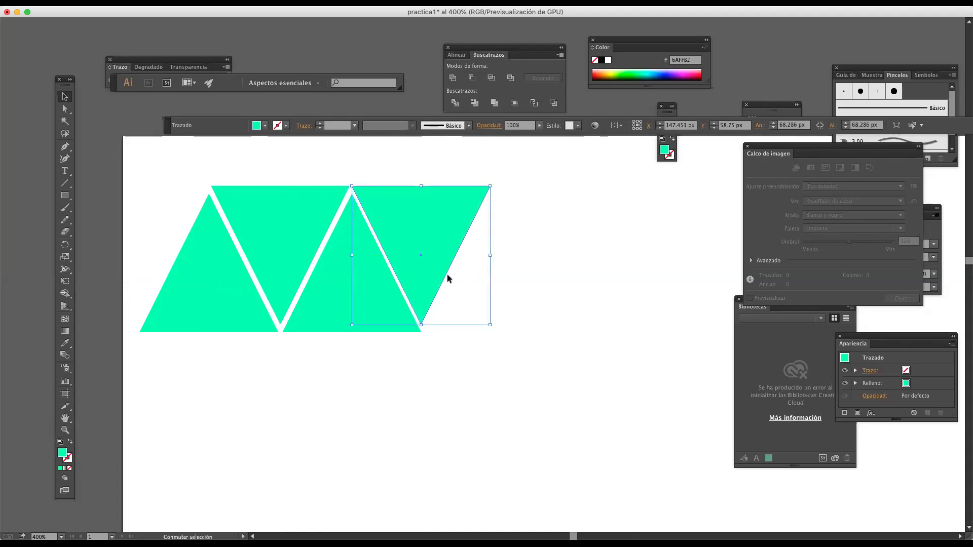
left_click(536, 300)
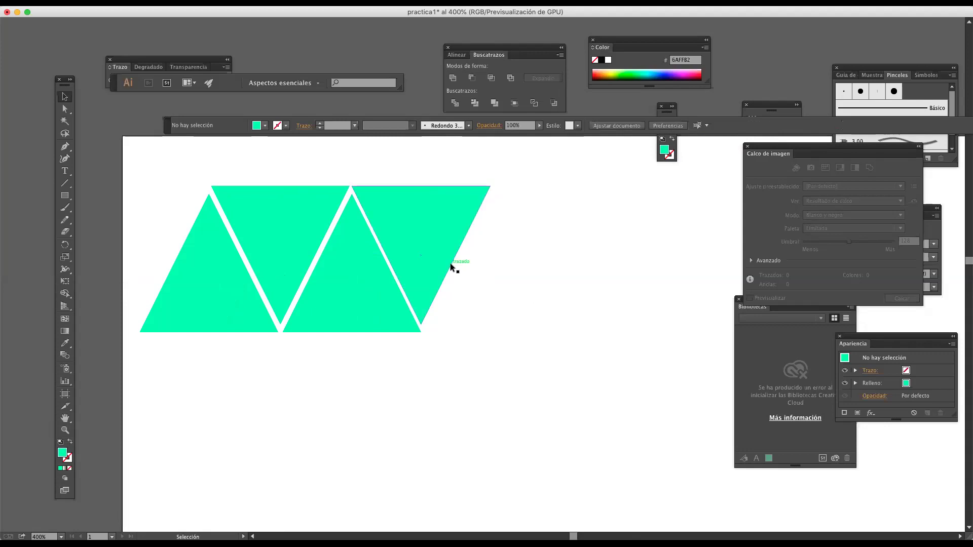
- Distribute all four triangles evenly by their horizontal centres and deselect them
left_click_drag(535, 275, 196, 338)
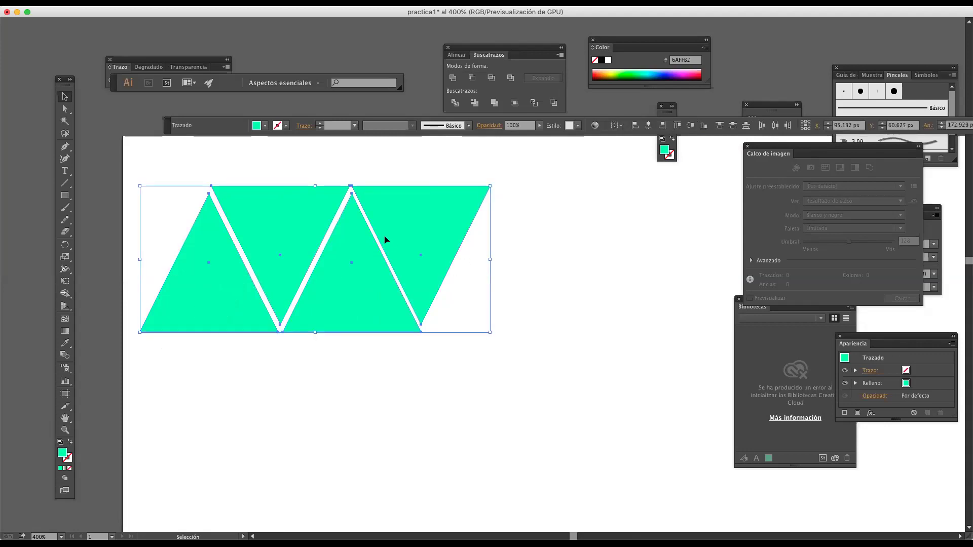
left_click(775, 126)
left_click(598, 285)
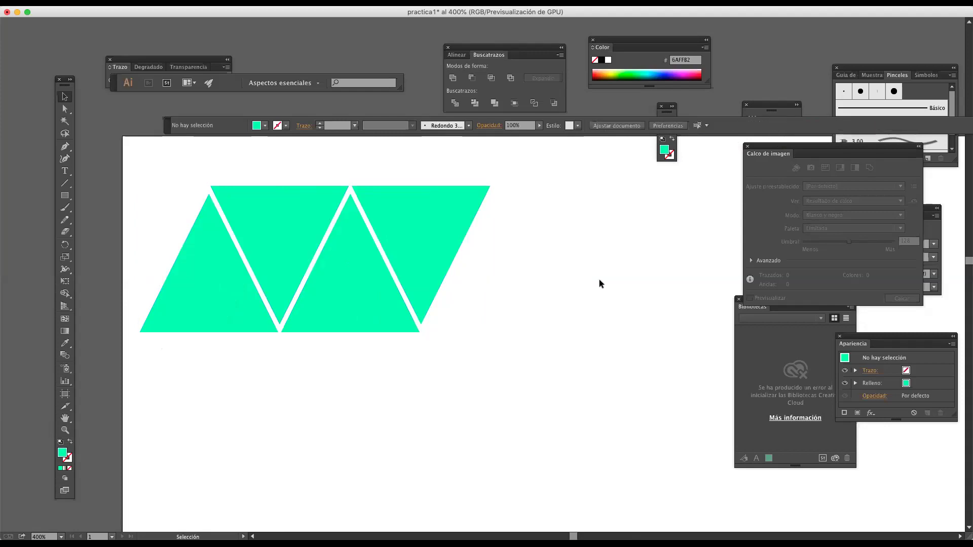
- Duplicate the four-triangle strip horizontally so the copy continues the row with the same gap
scroll(573, 329, "down", 1)
left_click_drag(551, 369, 203, 220)
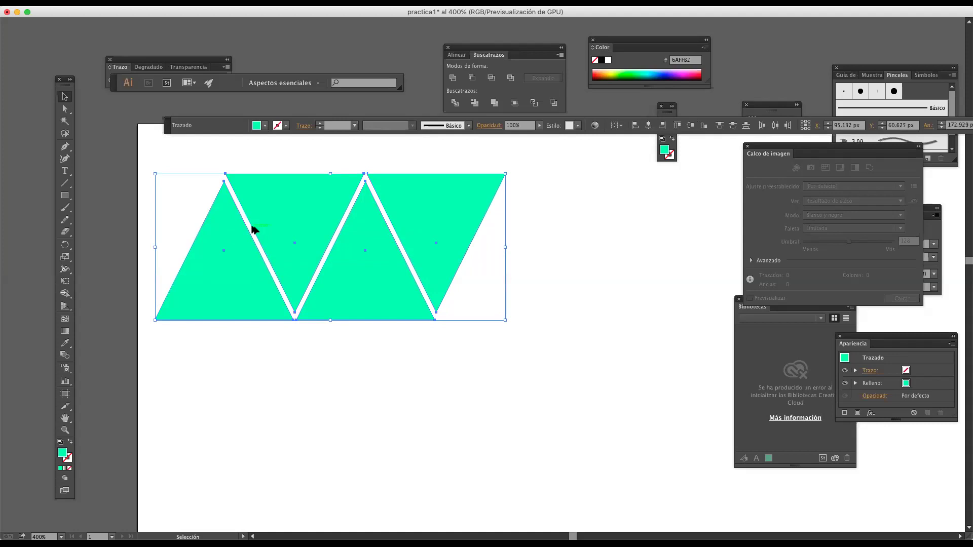
left_click_drag(225, 240, 504, 241)
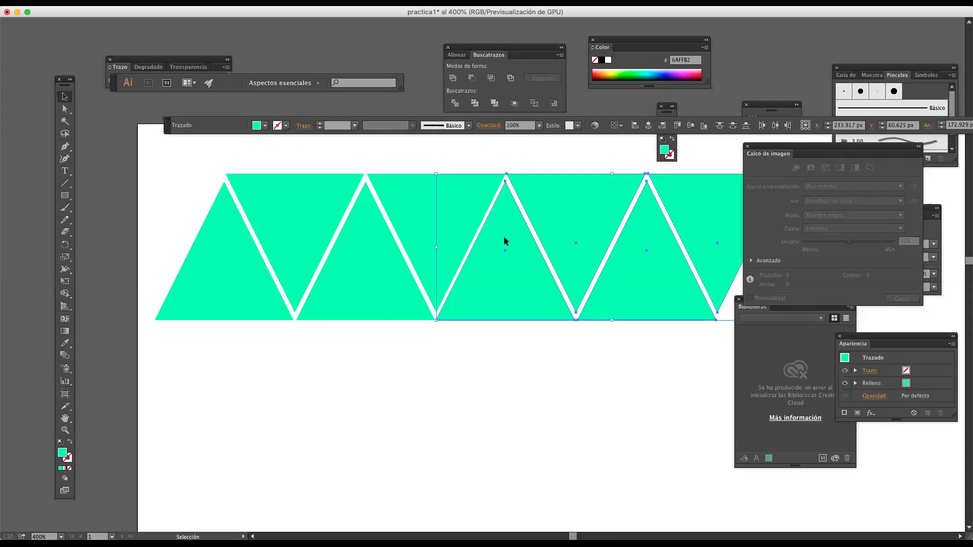
scroll(503, 236, "down", 3)
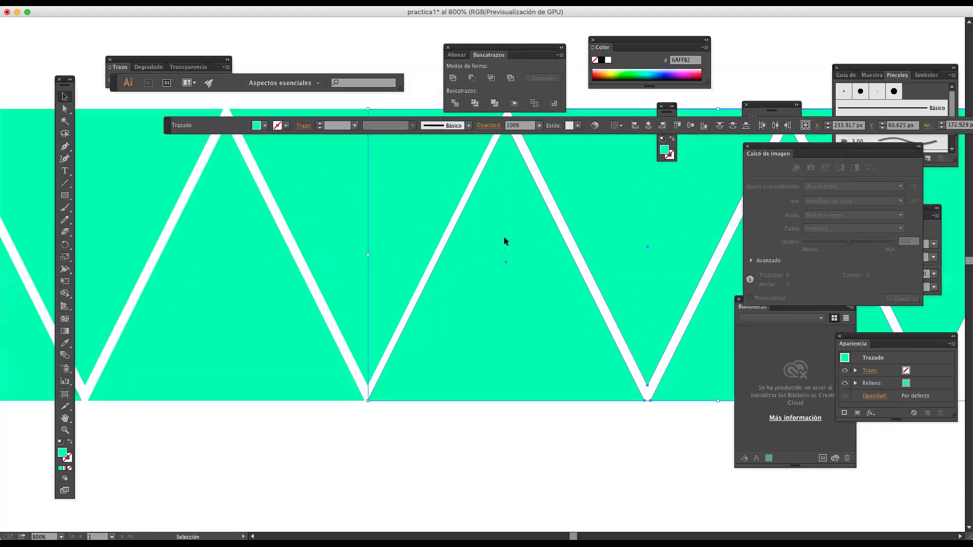
scroll(503, 236, "down", 3)
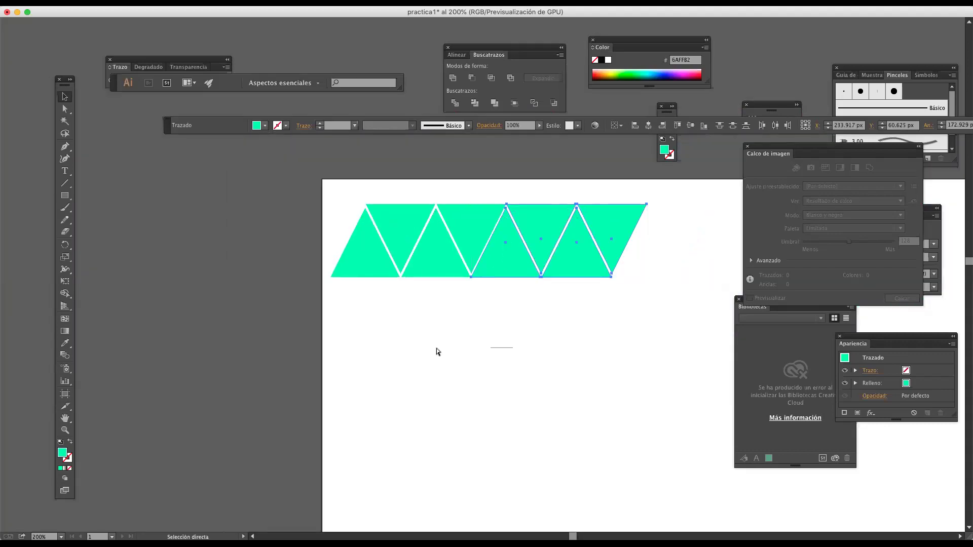
left_click(358, 346)
key("super")
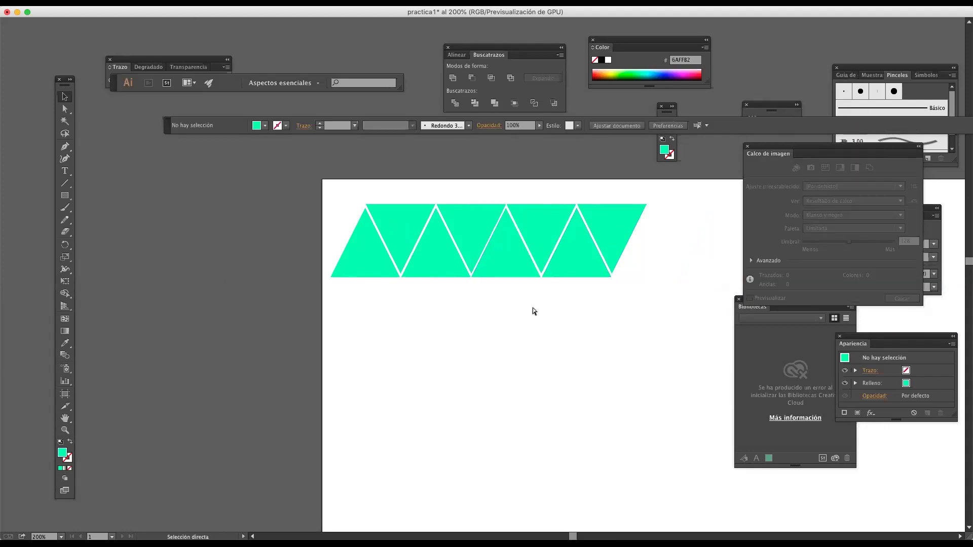
- Repeat the four-triangle duplication with Transform Again until the row extends past the artboard's far edge
key("super+a")
left_click(426, 271)
left_click_drag(369, 274, 521, 277)
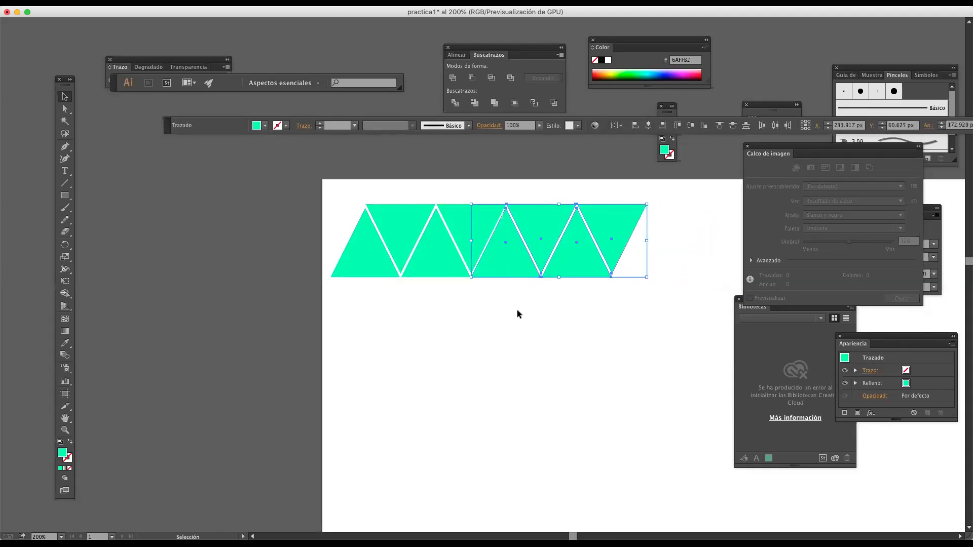
key("super+d")
key("super+d")
key("super+d")
key("super+d")
key("super+d")
key("super+d")
key("super+d")
key("super+d")
key("super+d")
key("super+d")
key("super+d")
key("super+d")
scroll(463, 302, "right", 10)
scroll(401, 378, "down", 3)
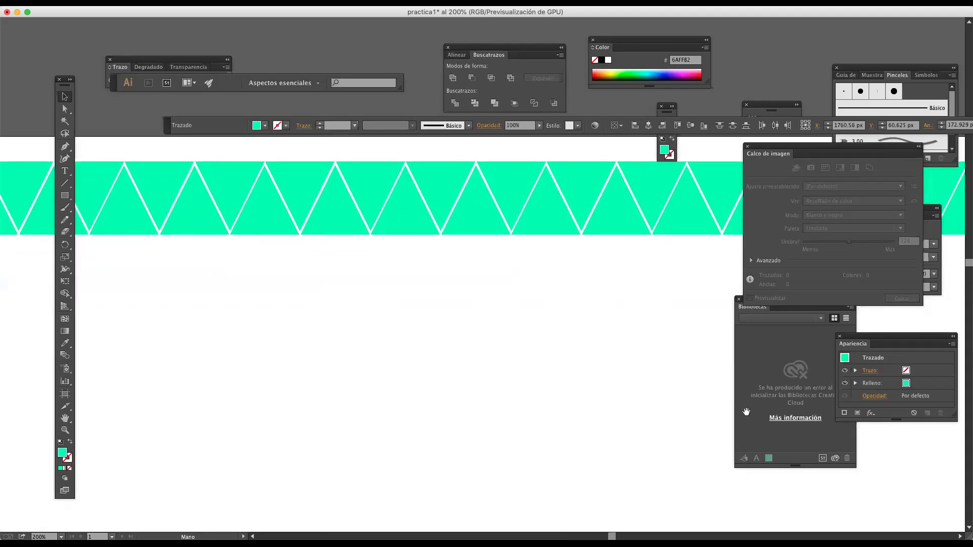
scroll(745, 411, "right", 10)
scroll(746, 411, "down", 2)
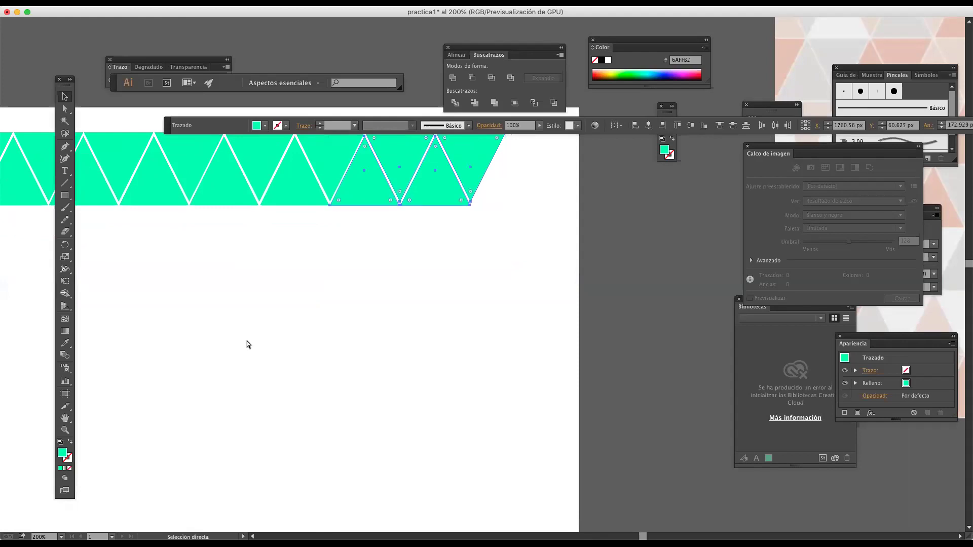
key("super+d")
key("v")
scroll(258, 337, "down", 1)
left_click(257, 336)
scroll(329, 344, "up", 1)
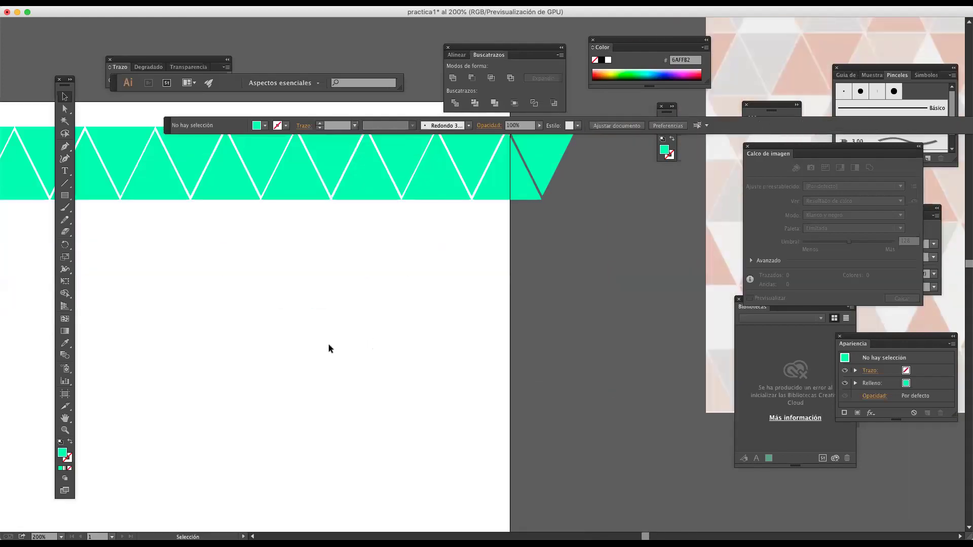
- Duplicate the whole triangle row directly below and nudge the copy upward to narrow the gap between rows
scroll(328, 345, "down", 3)
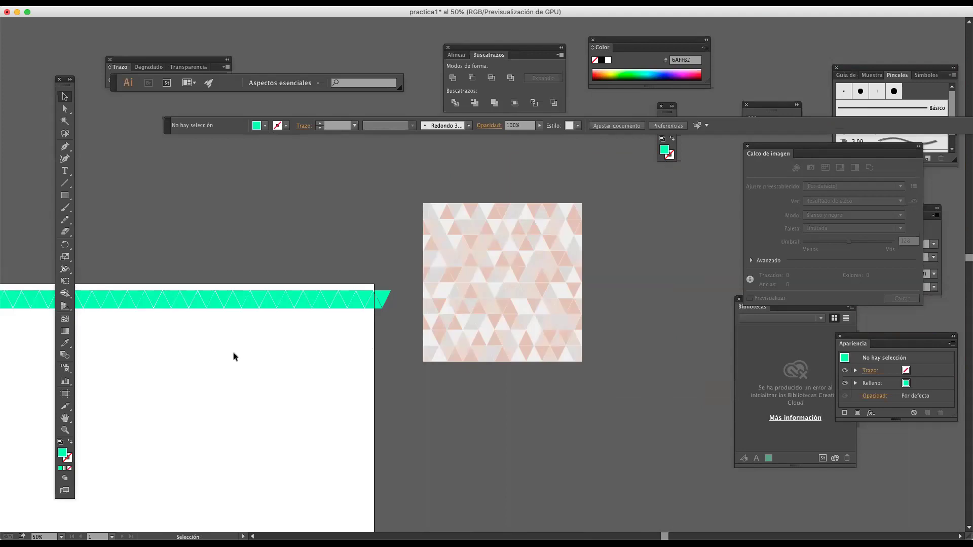
key("space")
left_click_drag(202, 355, 430, 311)
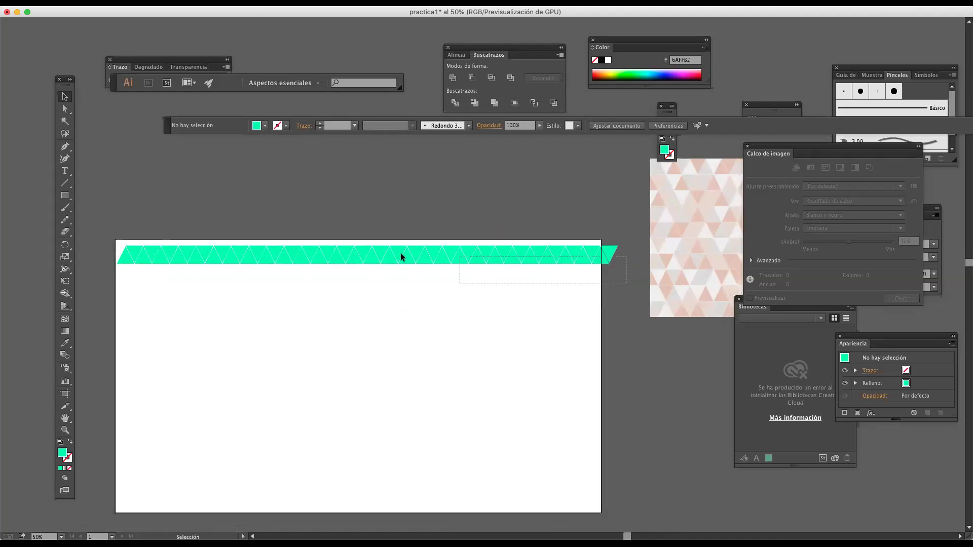
left_click_drag(91, 239, 134, 246)
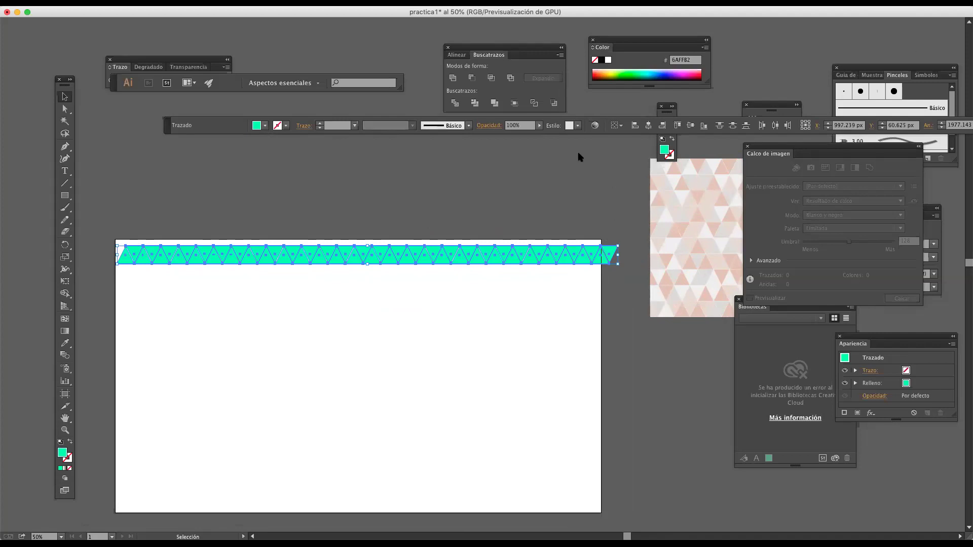
left_click_drag(297, 257, 297, 278)
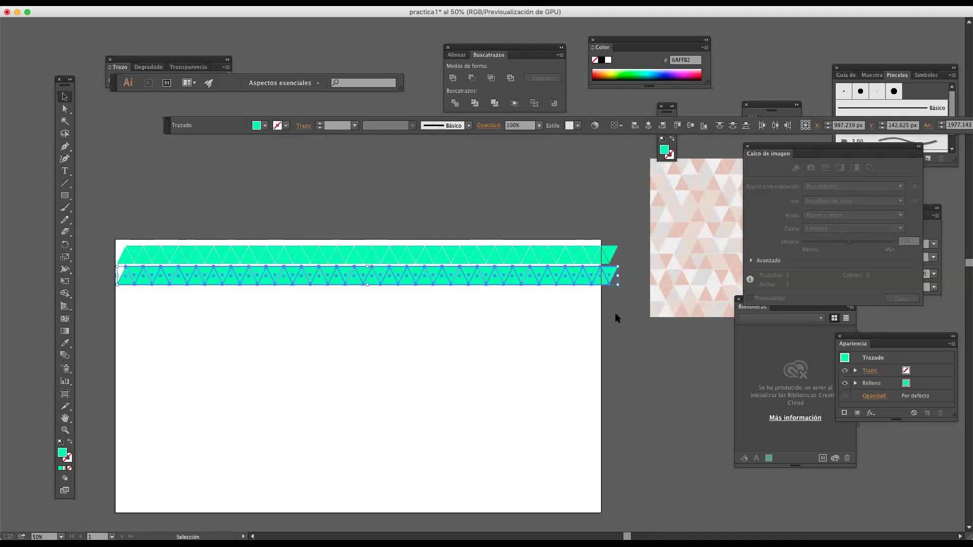
key("Up")
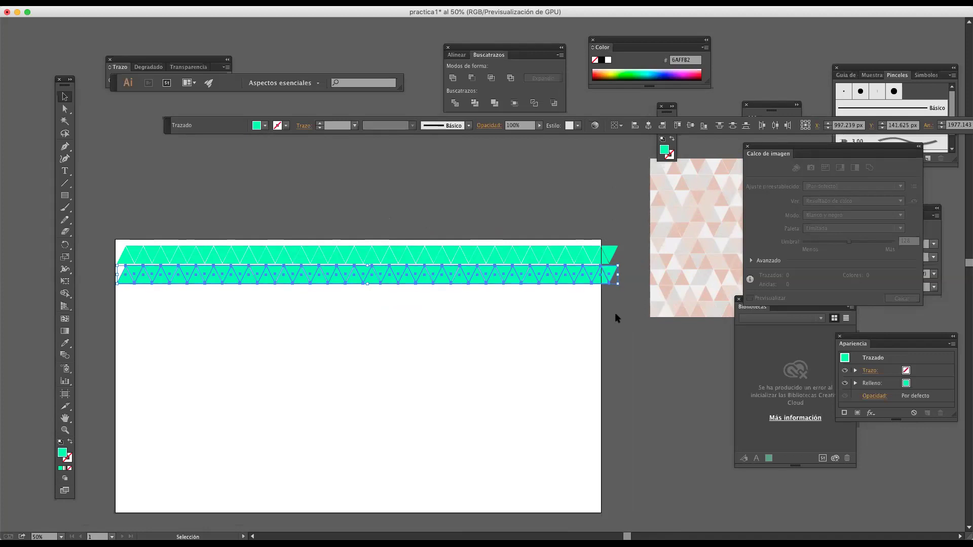
key("Up")
key("Up")
key("Up")
key("Up")
key("Up")
key("Up")
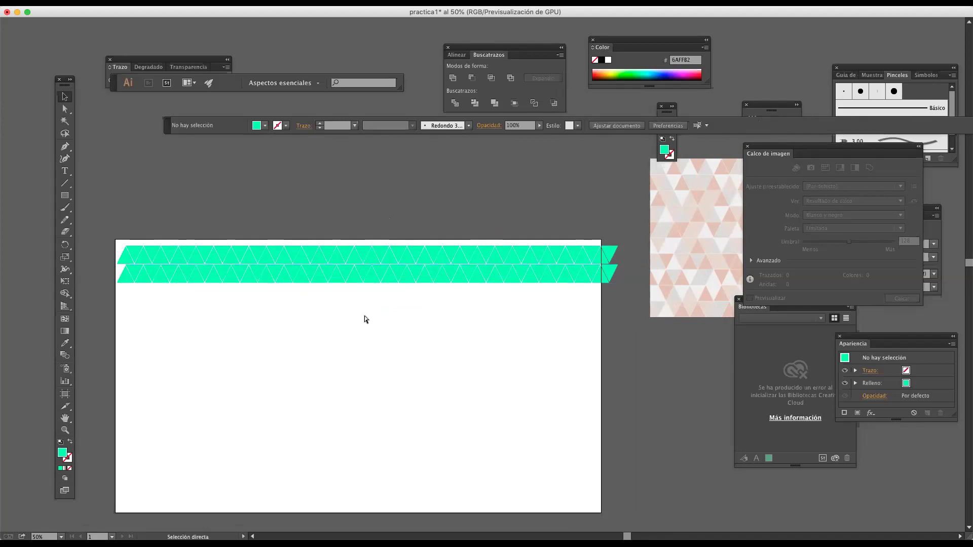
- Delete the second triangle row, keeping only the first row
key("Down")
key("Down")
key("a")
key("Down")
key("Down")
key("v")
key("Delete")
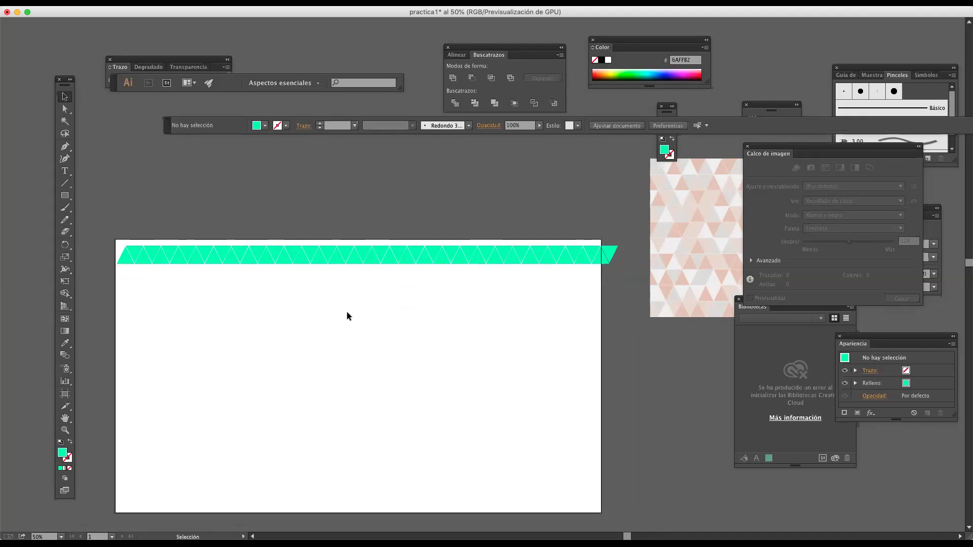
- Try to duplicate the whole triangle row directly below the original with a narrow gap between rows
left_click_drag(97, 234, 584, 261)
left_click_drag(426, 264, 426, 282)
scroll(428, 285, "up", 3)
scroll(434, 308, "up", 2)
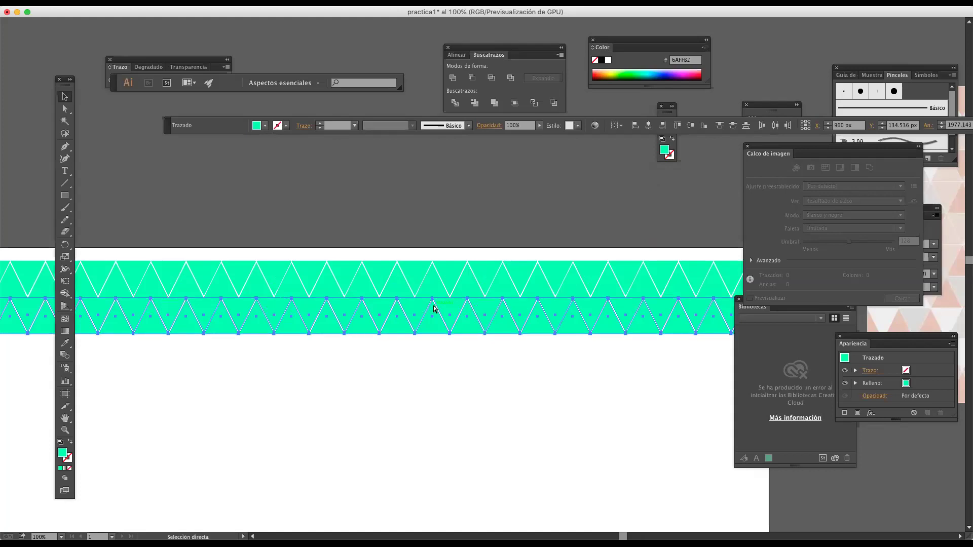
key("super+z")
left_click_drag(431, 293, 430, 335)
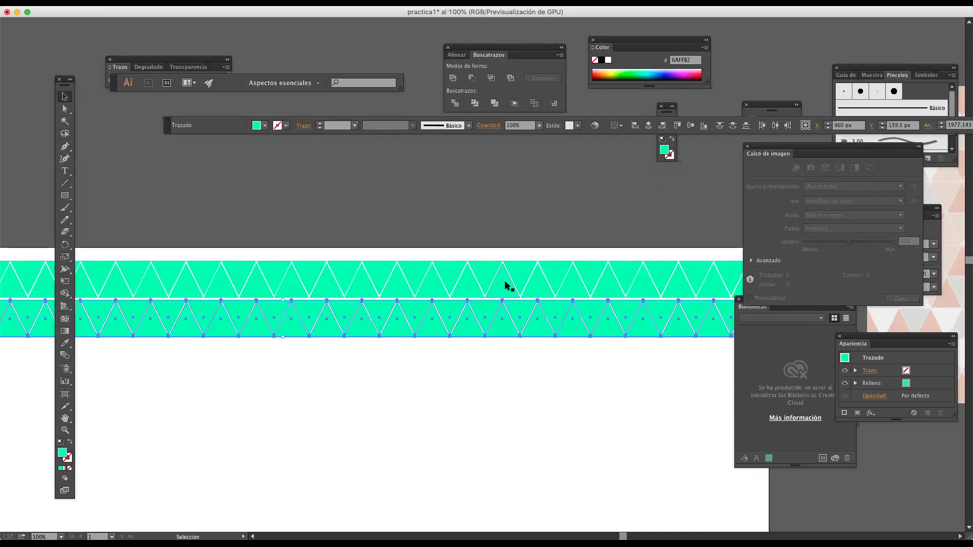
key("super+z")
- Duplicate the selected triangle row straight down to about Y 136.5 px, leaving a narrow gap below the first row
scroll(446, 306, "up", 10)
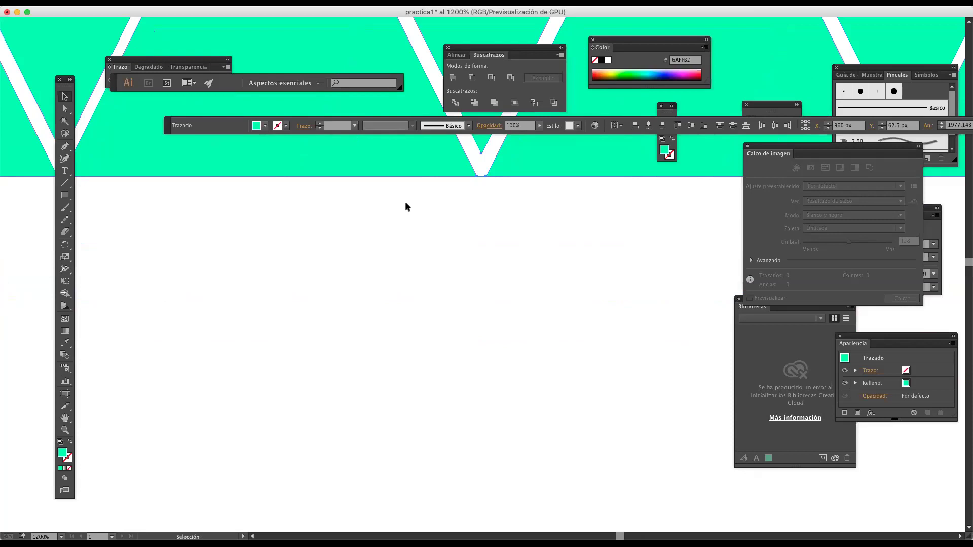
scroll(405, 206, "down", 5)
left_click_drag(389, 197, 393, 330)
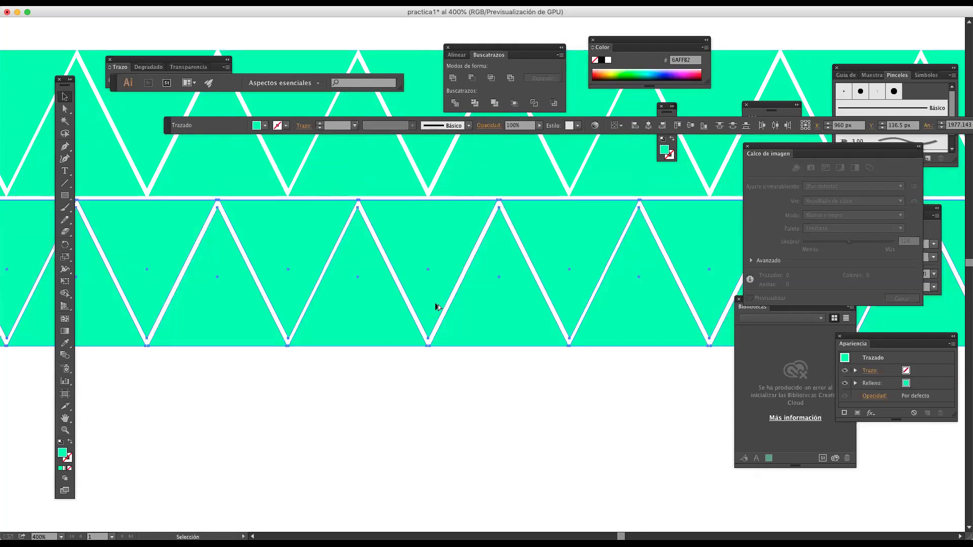
scroll(435, 303, "down", 2, "alt")
scroll(436, 306, "down", 4, "alt")
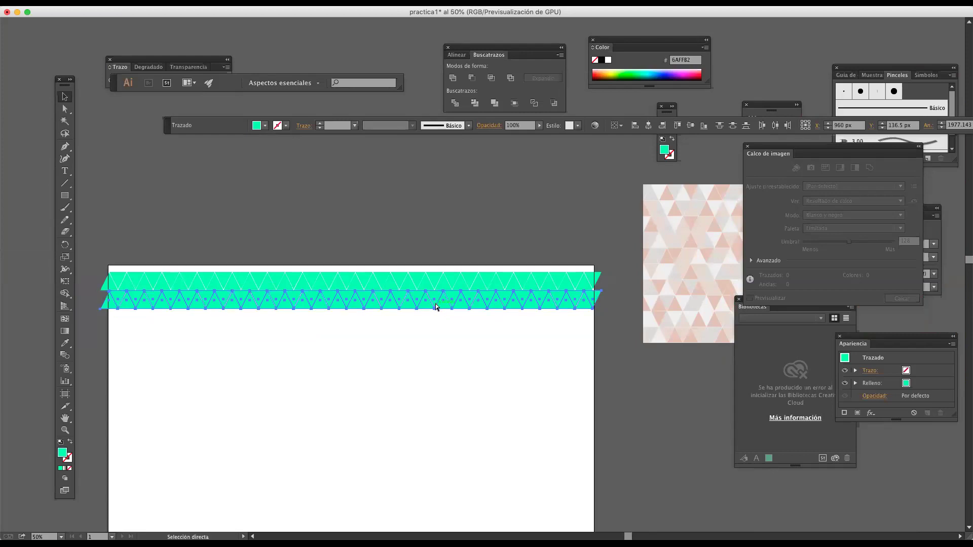
- Repeat the row duplication with Transform Again until the triangle rows extend past the artboard's lower edge
key("super+d")
key("super+d")
key("super+d")
key("super+d")
key("super+d")
key("super+d")
key("super+d")
key("super+d")
key("super+d")
key("super+d")
key("super+d")
key("super+d")
key("super+d")
key("super+d")
key("super+d")
key("super+d")
key("super+d")
key("super+d")
key("super+d")
key("super+d")
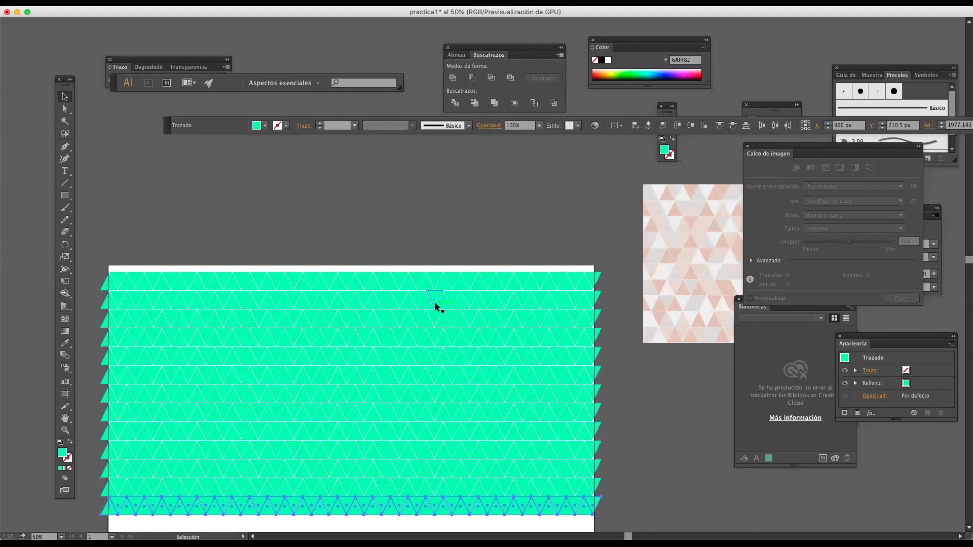
scroll(436, 305, "down", 3)
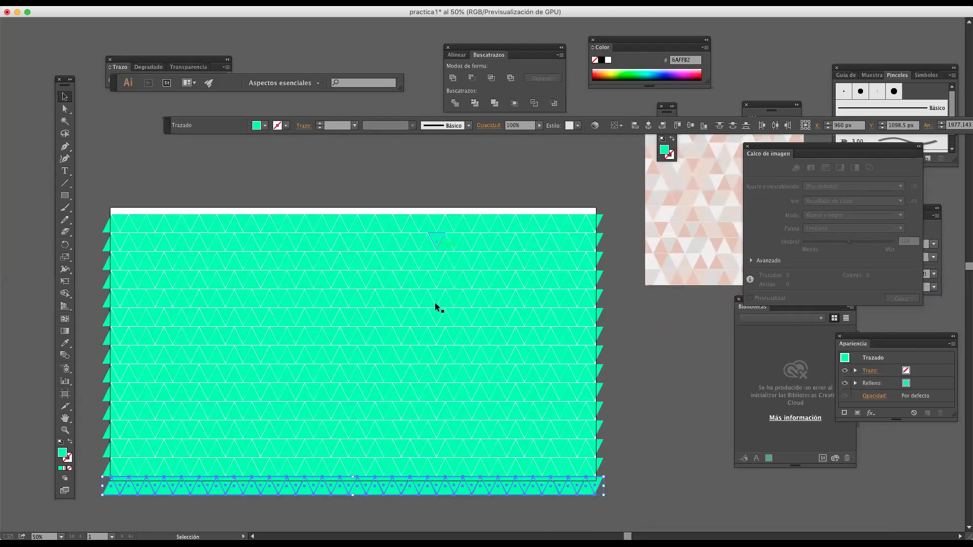
- Select all the triangle rows and move them slightly upward to cover the artboard's upper edge, then deselect them
left_click(191, 174)
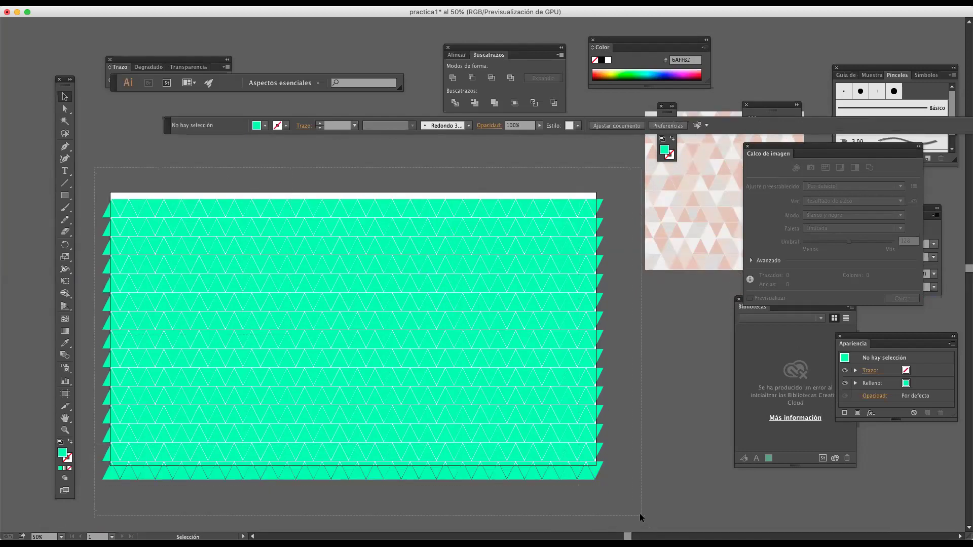
key("super+a")
left_click_drag(530, 428, 533, 424)
left_click(286, 179)
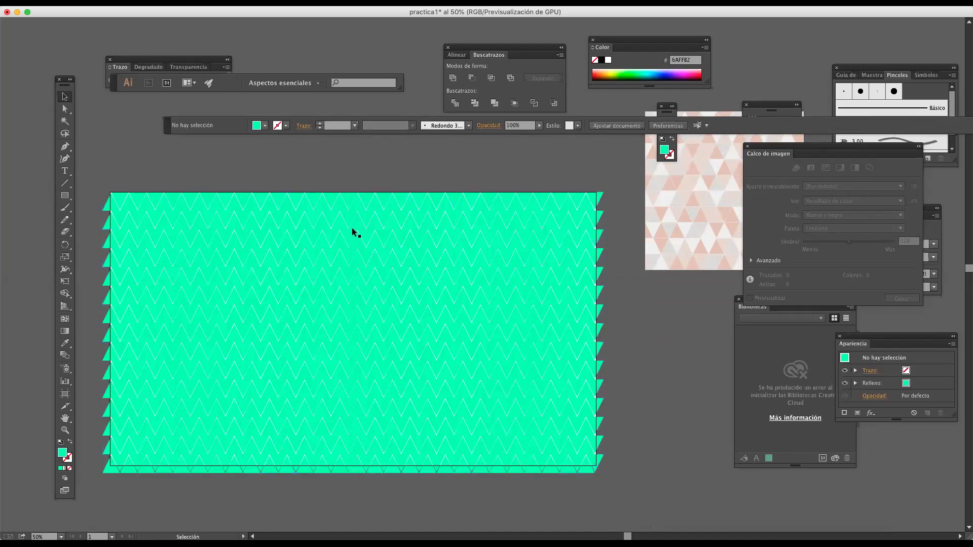
scroll(192, 256, "up", 5)
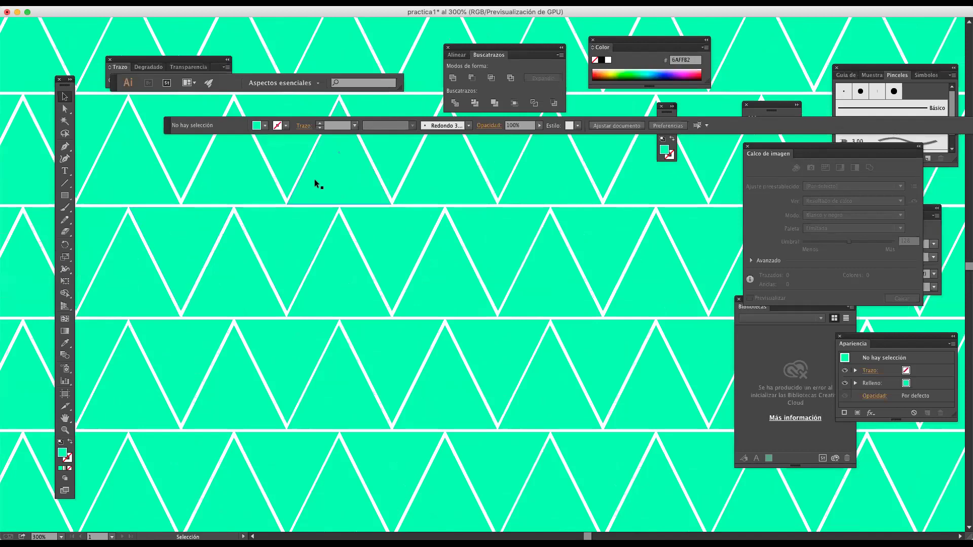
scroll(493, 243, "down", 4)
key("space")
left_click_drag(527, 265, 479, 245)
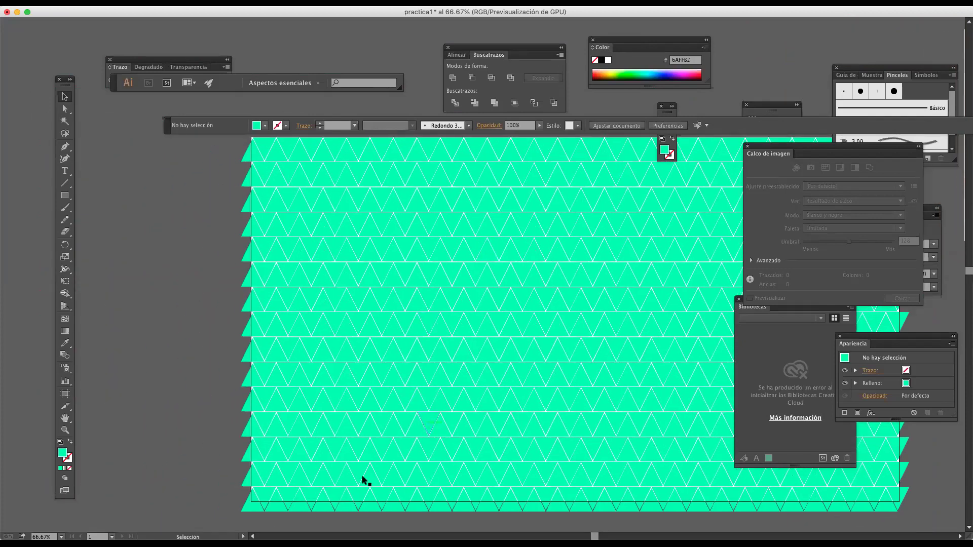
- Switch to the Chrome window with the reference image, make it full screen and search Google for coolors
key("Tab")
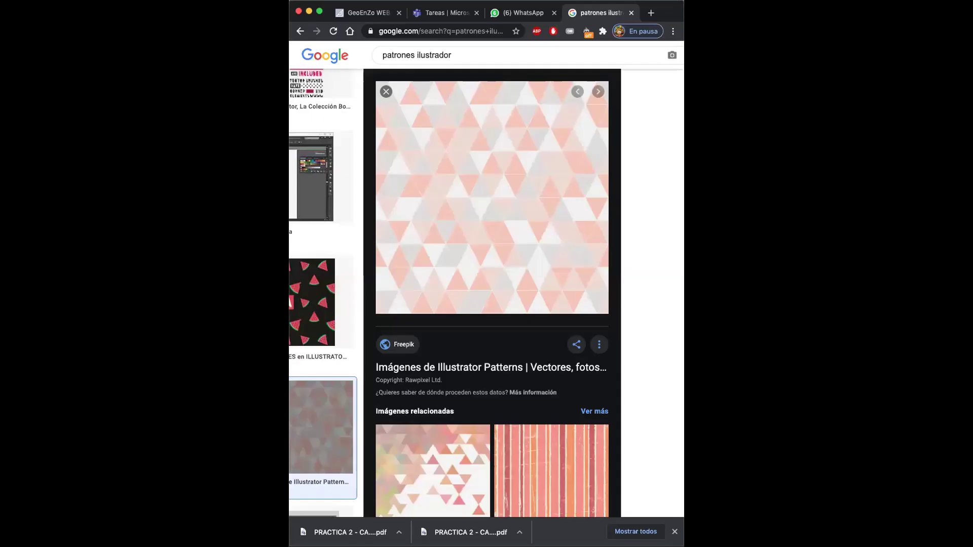
left_click(431, 54)
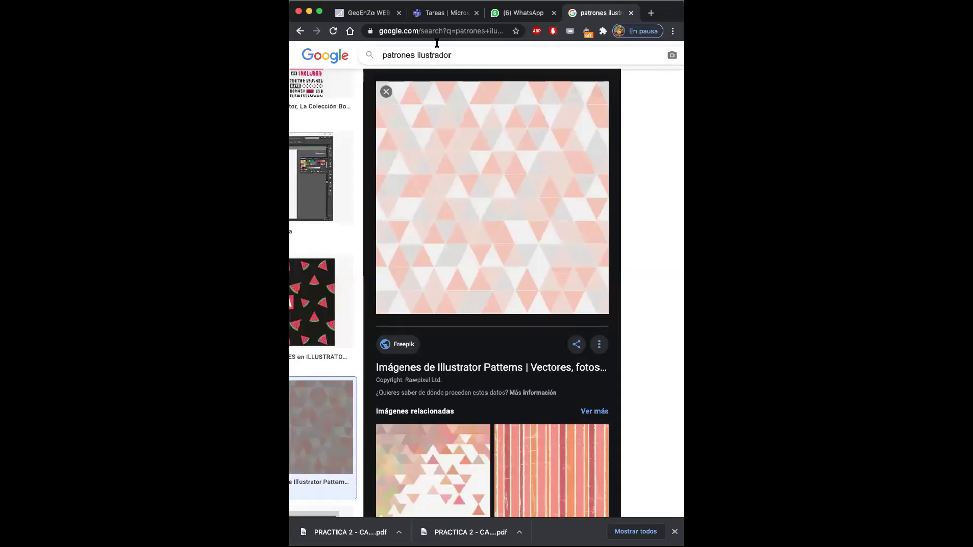
left_click(319, 11)
triple_click(181, 15)
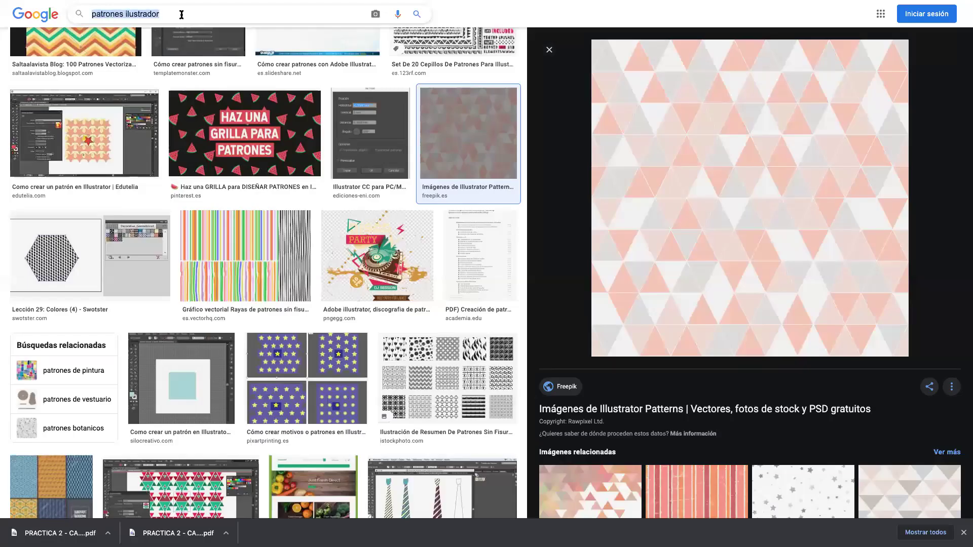
type("coolo")
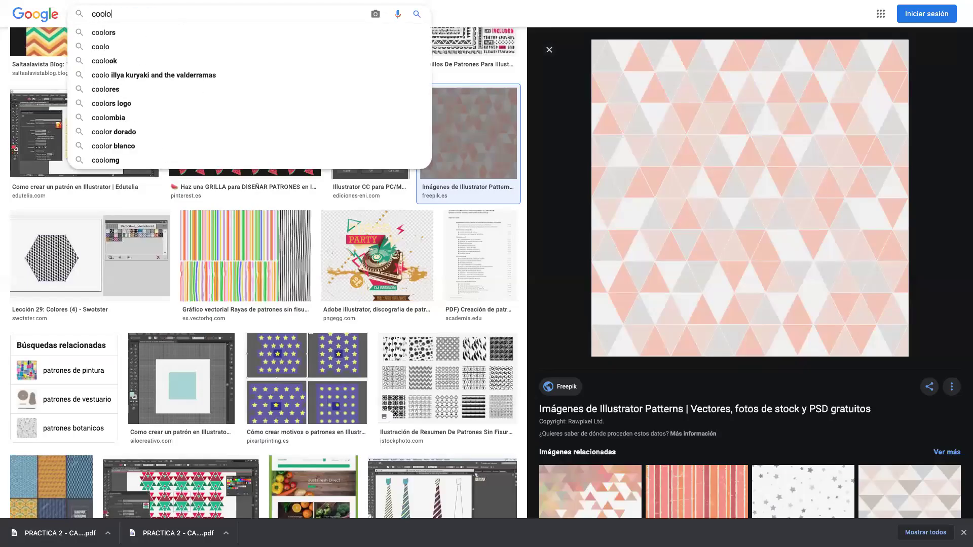
type("rs")
key("Return")
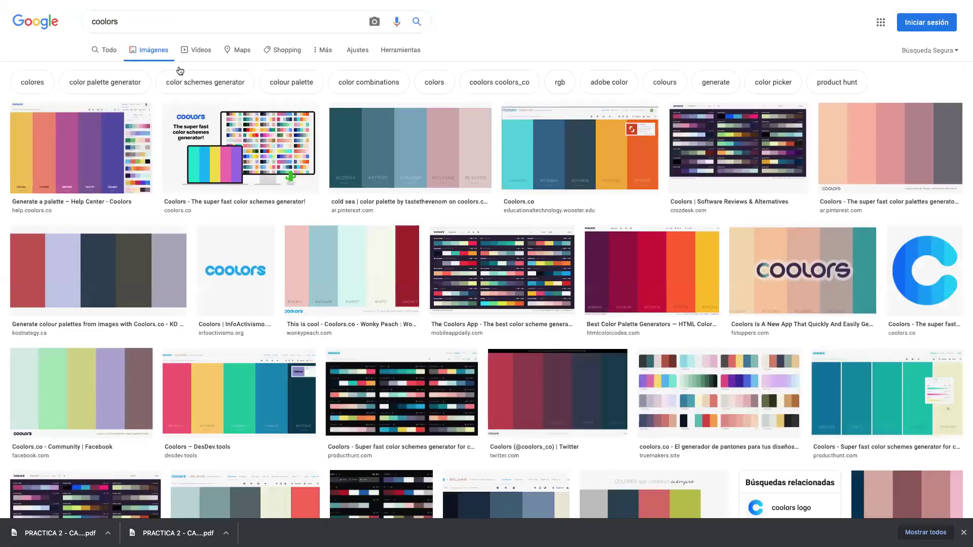
- Open the Coolors site from the general web results and start its palette generator, dismissing the introductory pop-ups
left_click(101, 49)
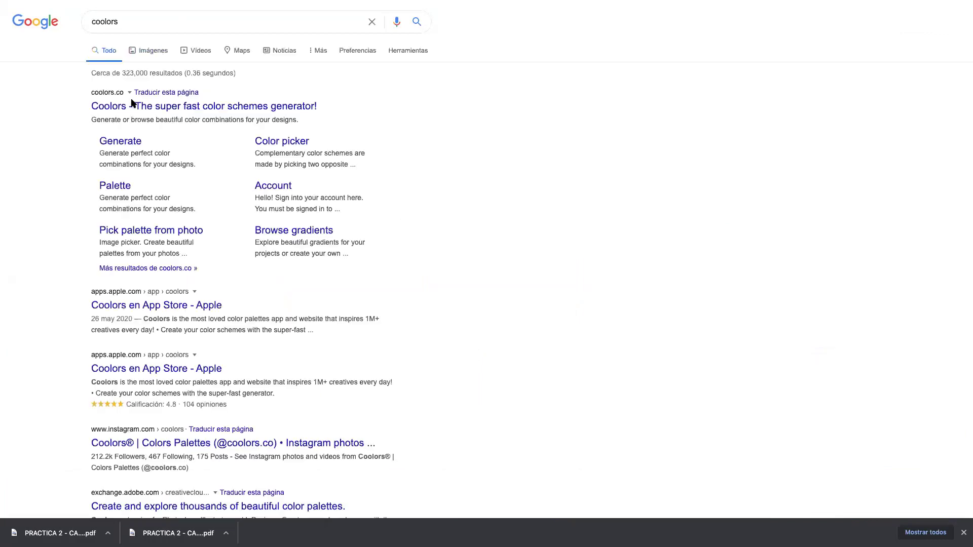
left_click(140, 106)
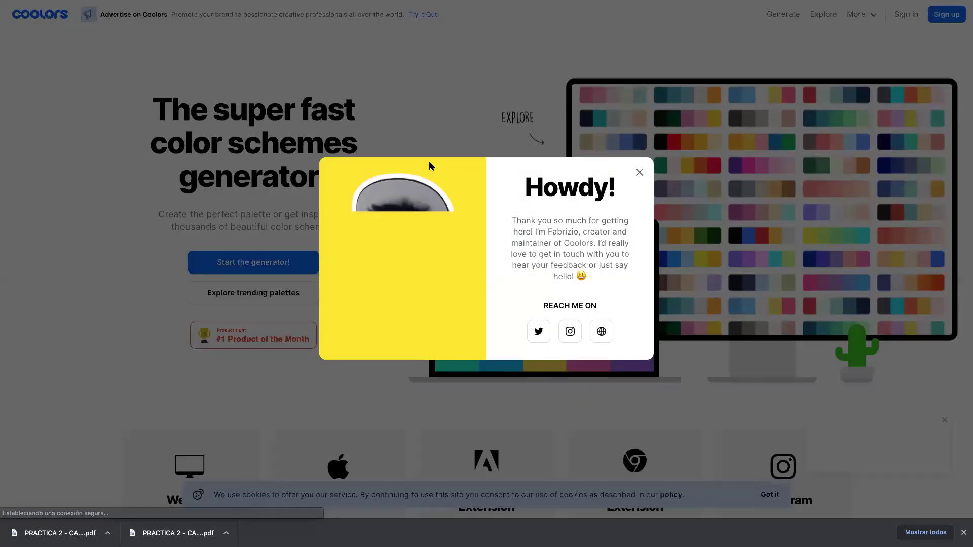
left_click(639, 174)
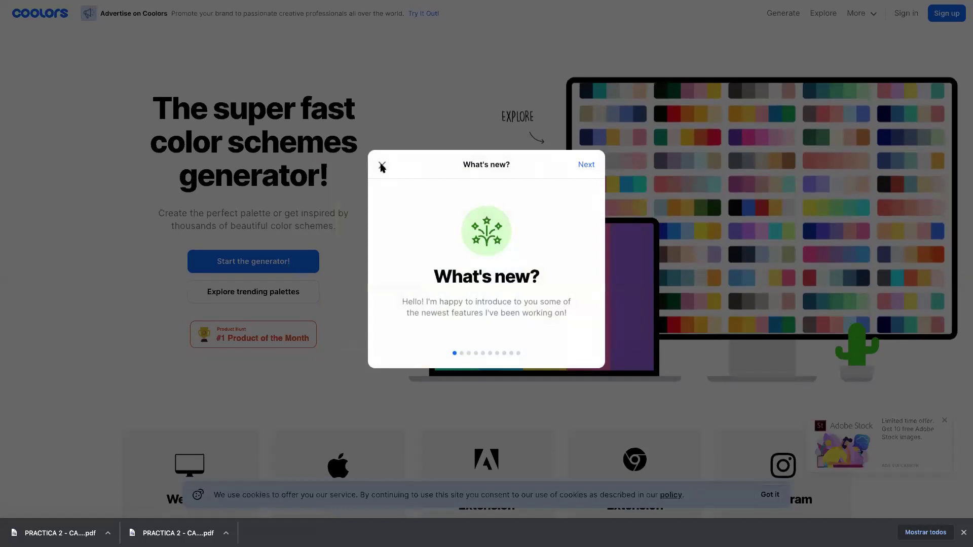
left_click(381, 165)
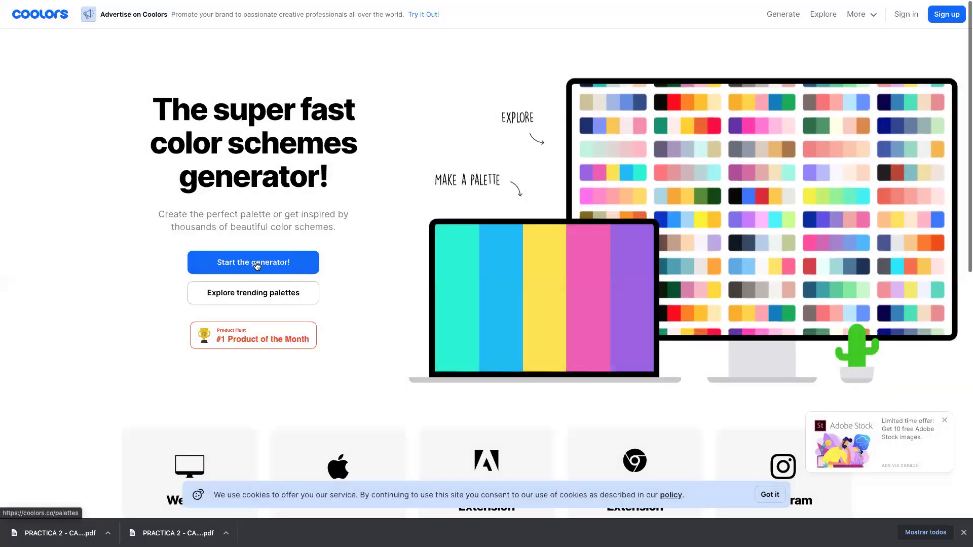
left_click(256, 263)
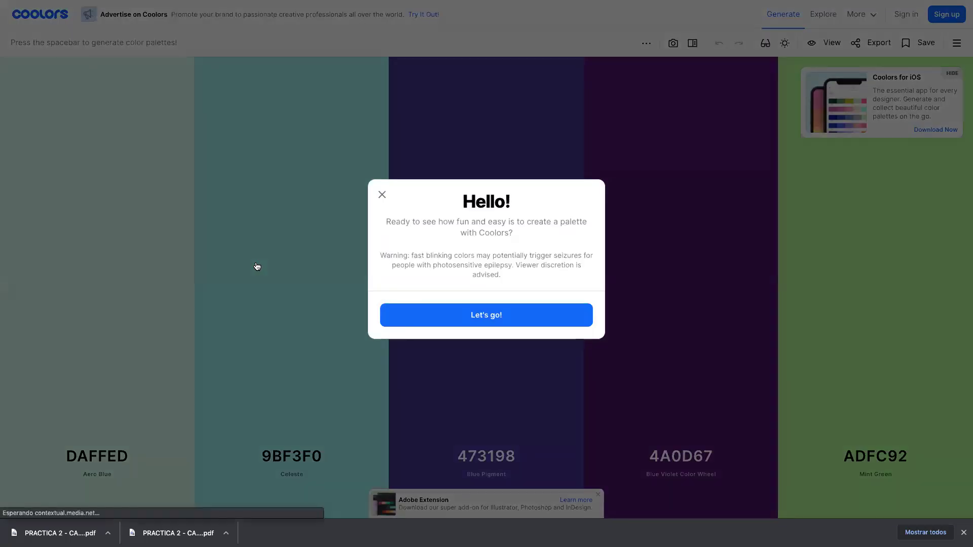
left_click(257, 266)
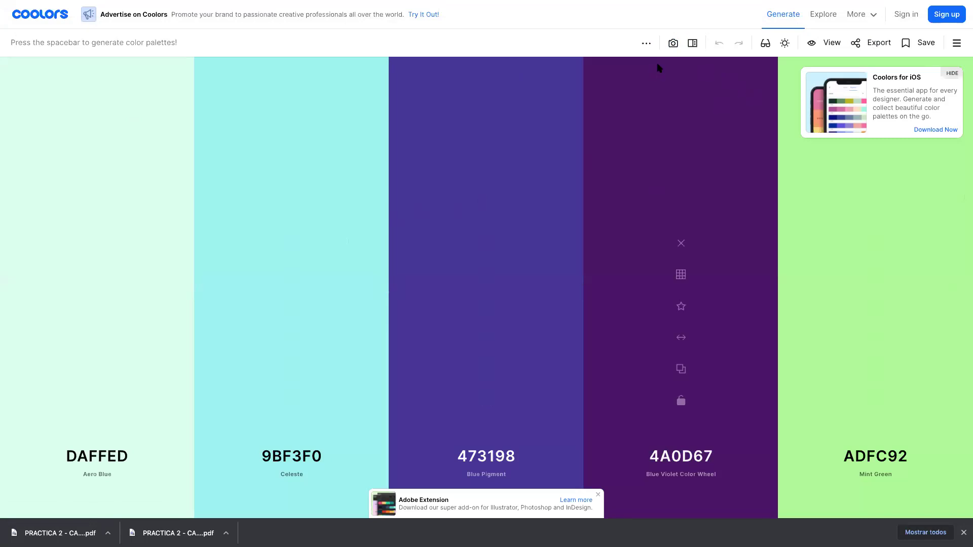
- Open the Explore page and look through the trending color palettes
left_click(813, 27)
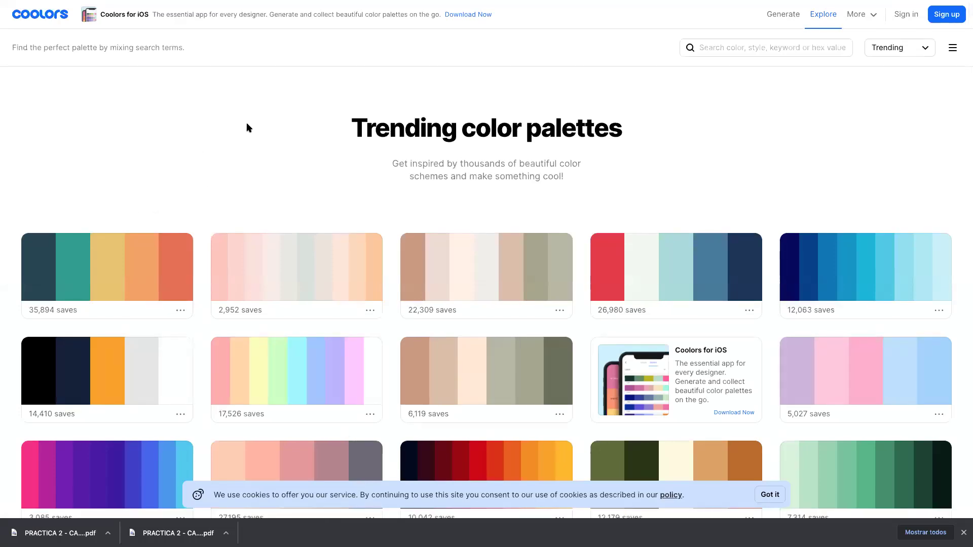
scroll(519, 367, "down", 3)
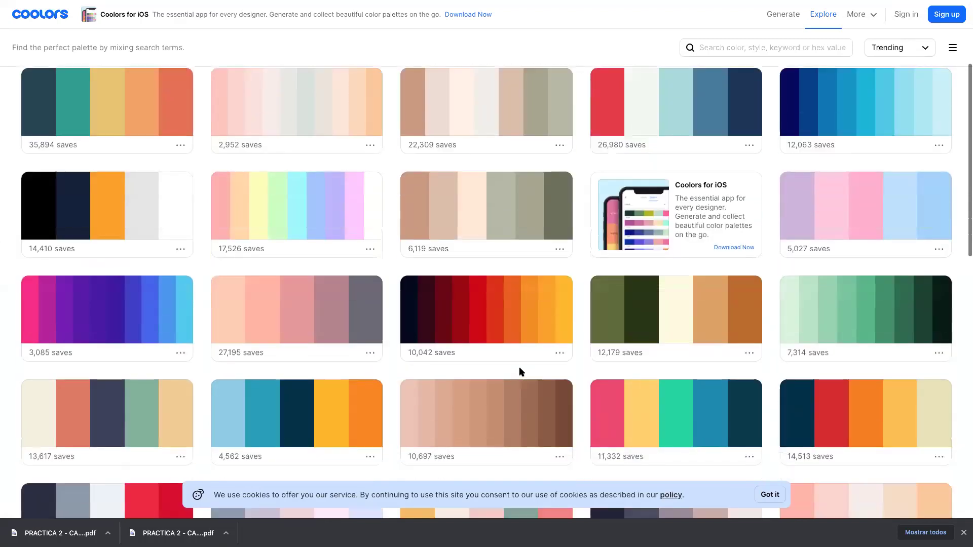
scroll(519, 369, "down", 2)
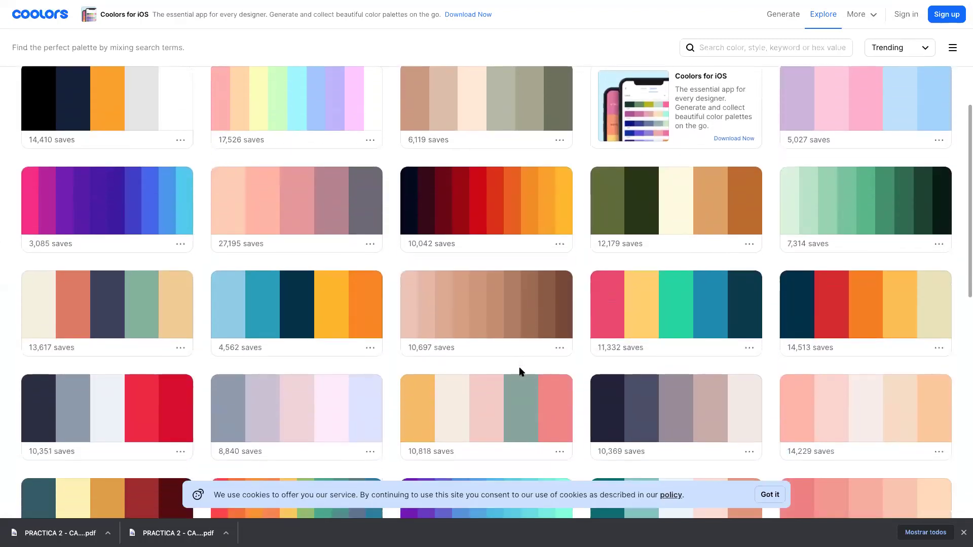
scroll(520, 371, "down", 3)
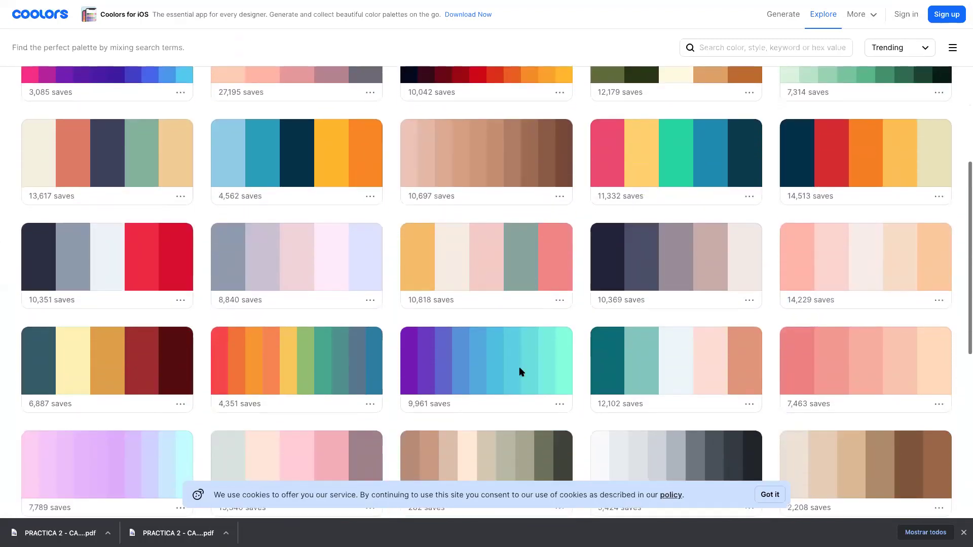
scroll(520, 373, "up", 8)
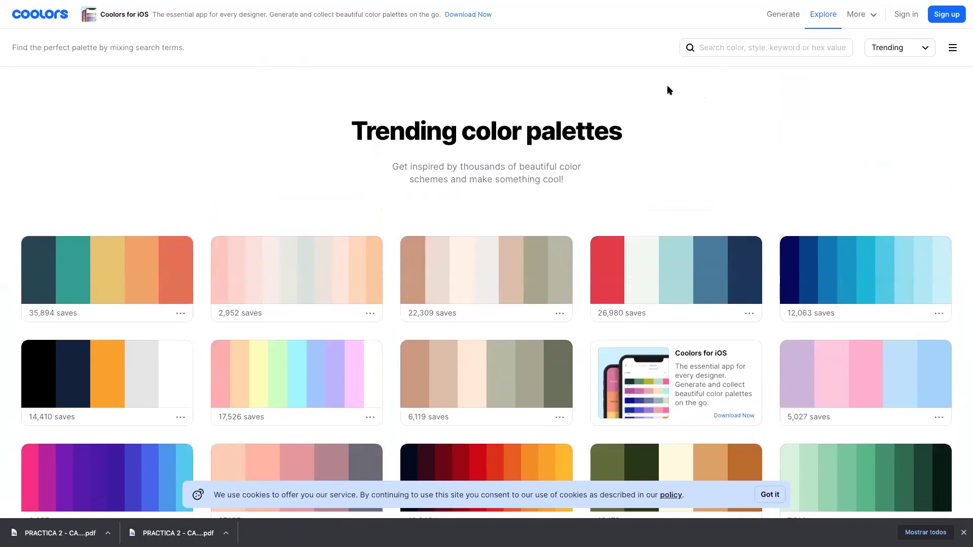
- Search the color palettes for the keyword fiesta
left_click(708, 48)
type("fiesta")
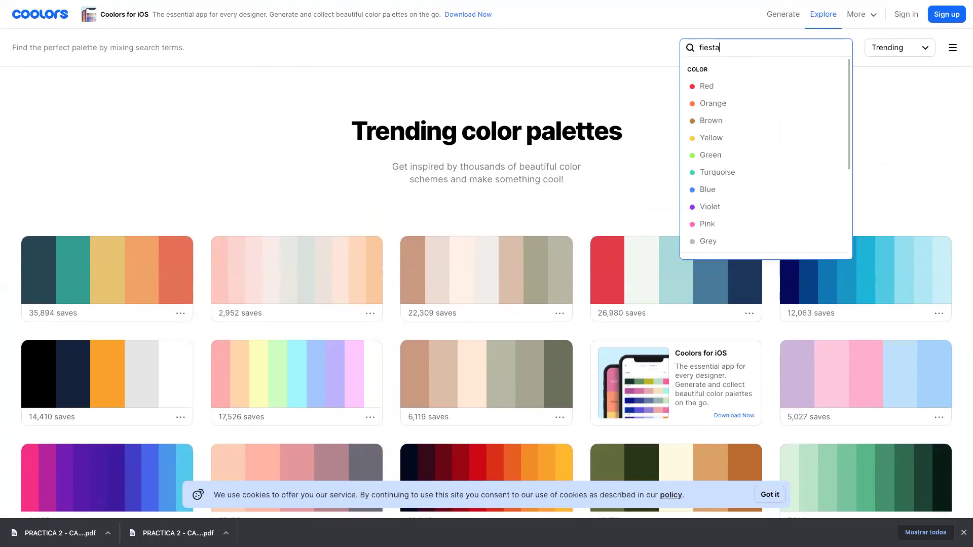
key("Return")
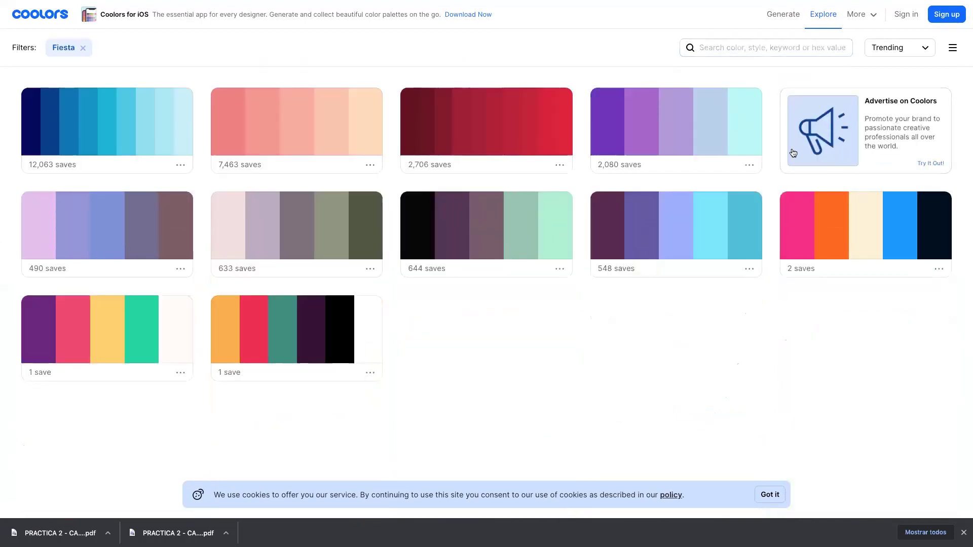
- Narrow the palette search with the additional keywords pastel and fuego
left_click(742, 43)
type("pastel")
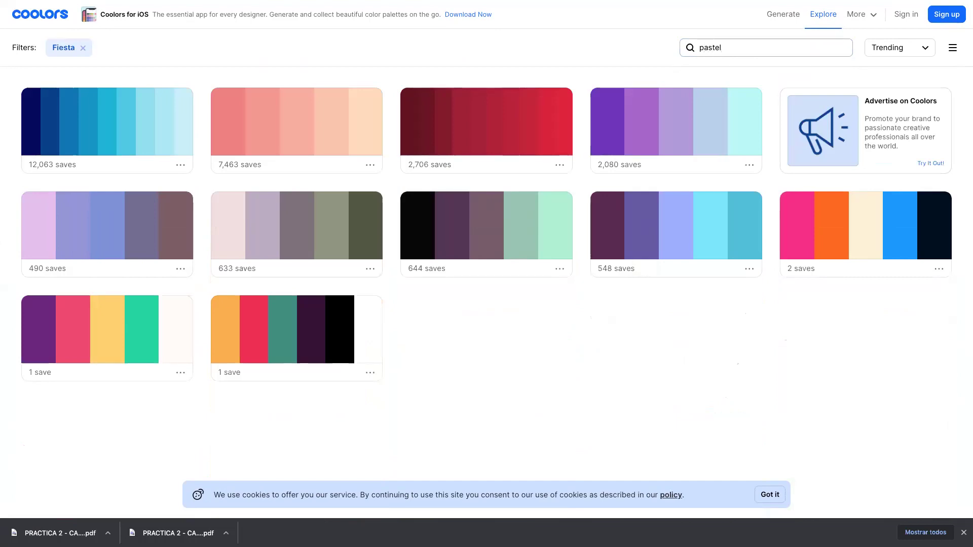
key("Return")
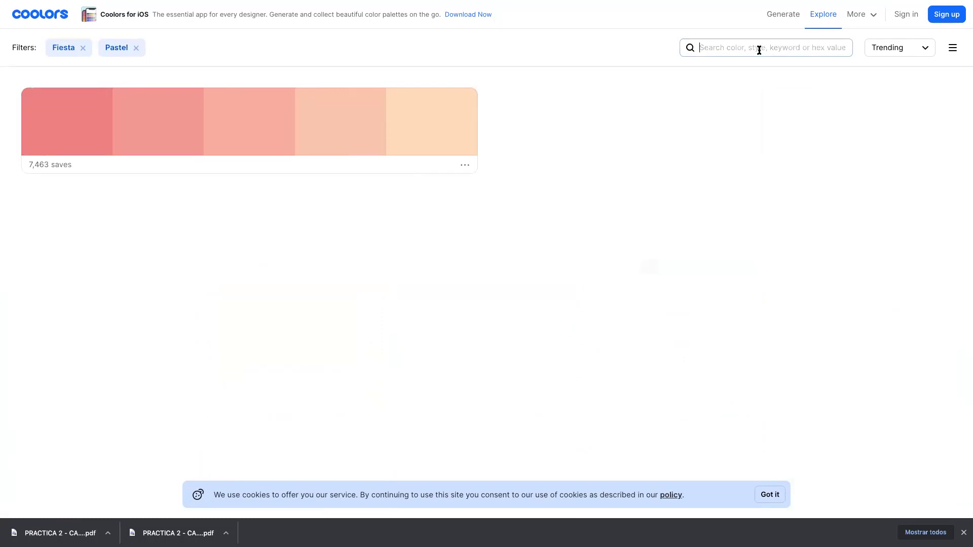
type("fuego")
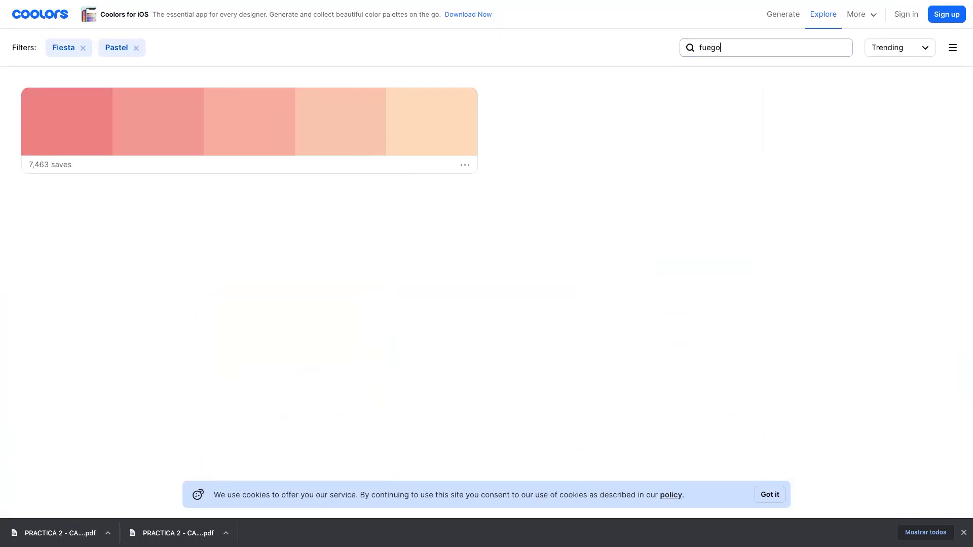
key("Return")
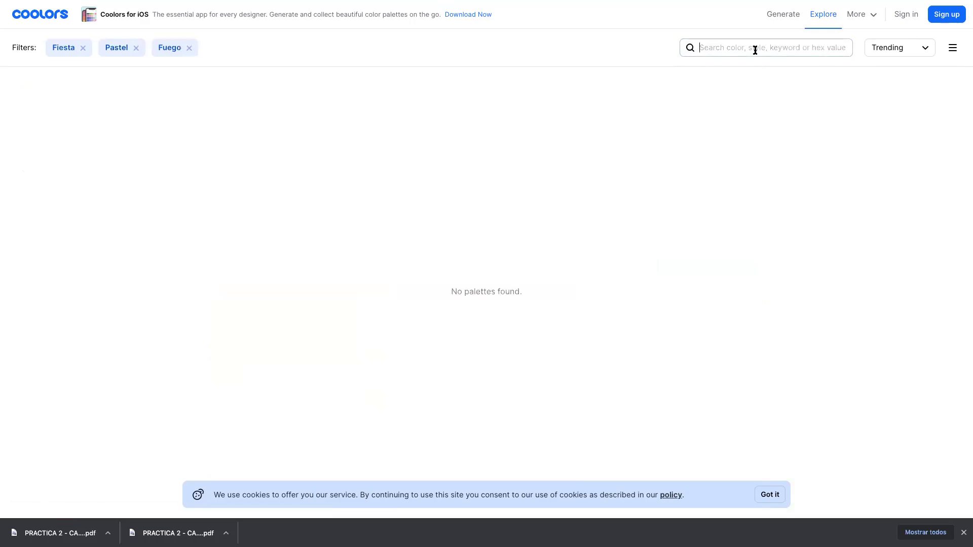
- Search the palettes for fire and remove the Fiesta, Pastel and Fuego filters
left_click(754, 50)
type("fire")
key("Return")
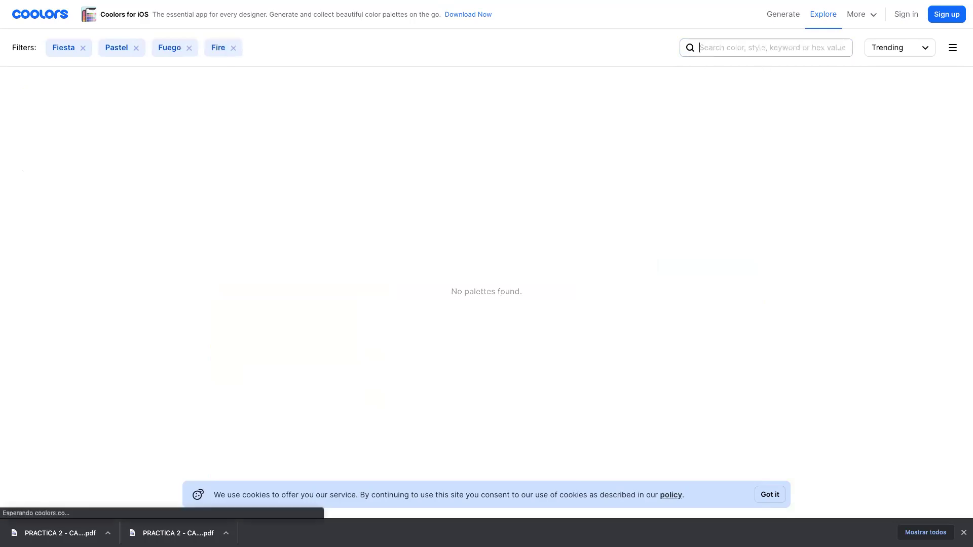
left_click(83, 48)
left_click(84, 48)
left_click(84, 48)
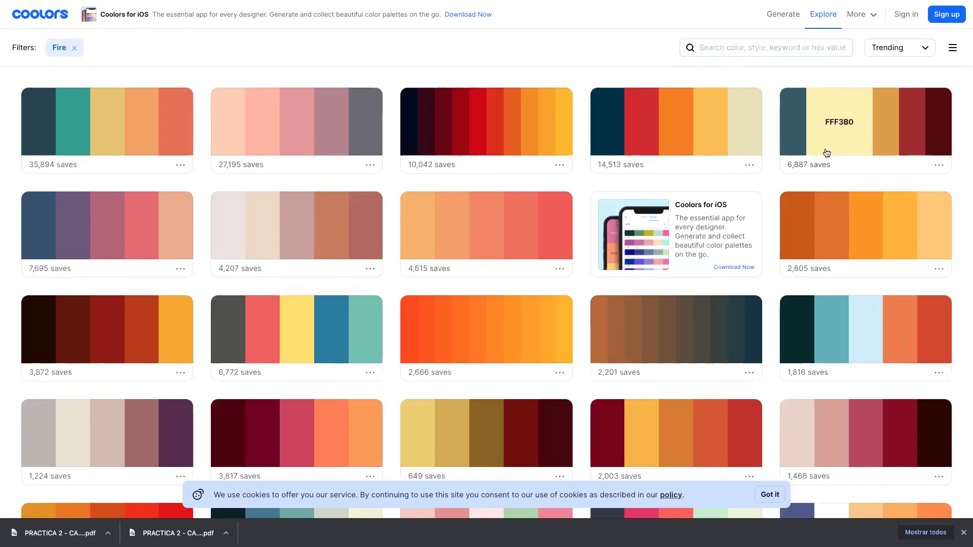
- Export the teal, cream, orange, red and dark red palette as SVG and show the downloaded palette.svg in Finder
left_click(937, 166)
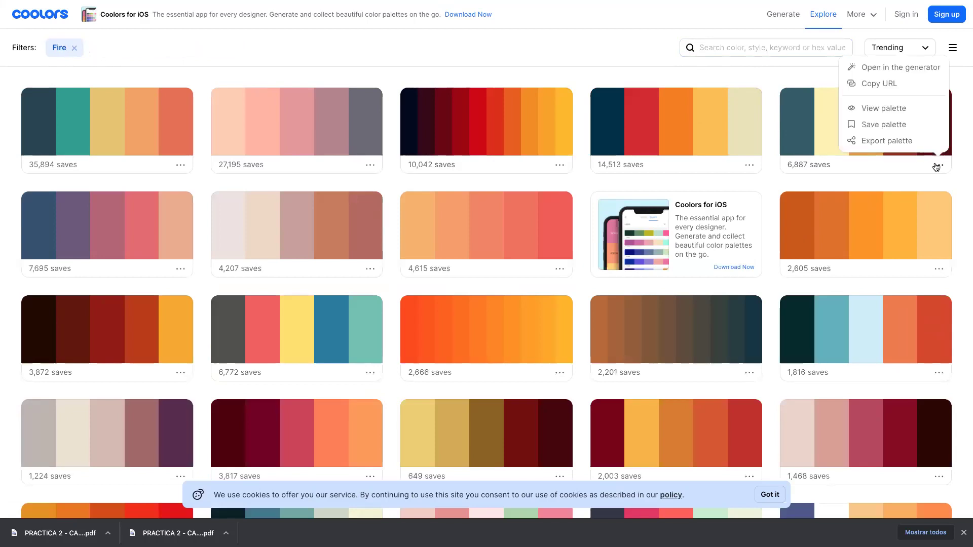
left_click(886, 140)
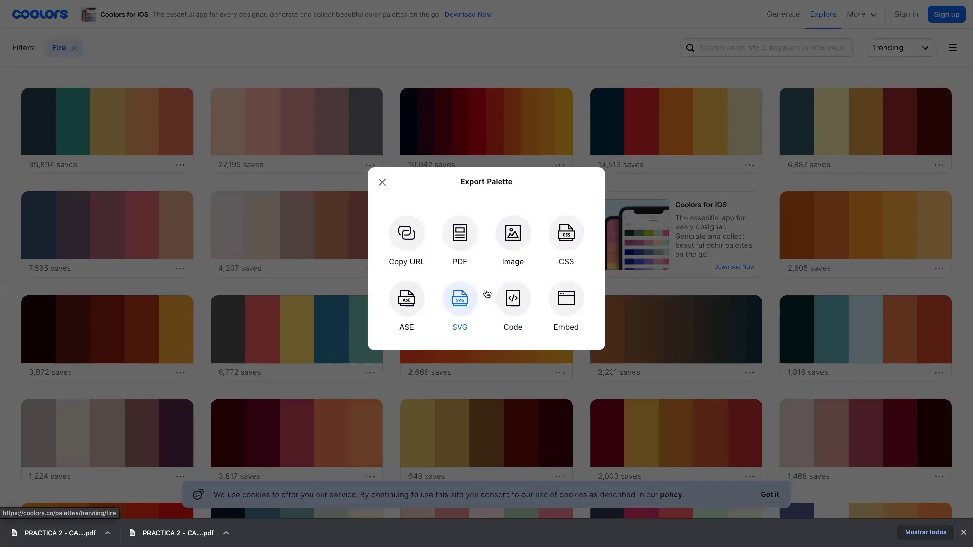
left_click(459, 300)
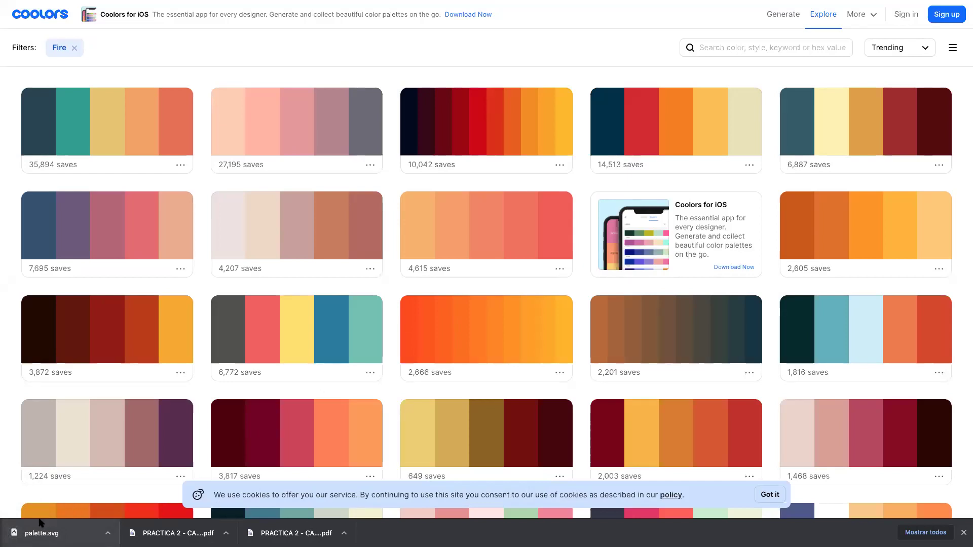
left_click(108, 532)
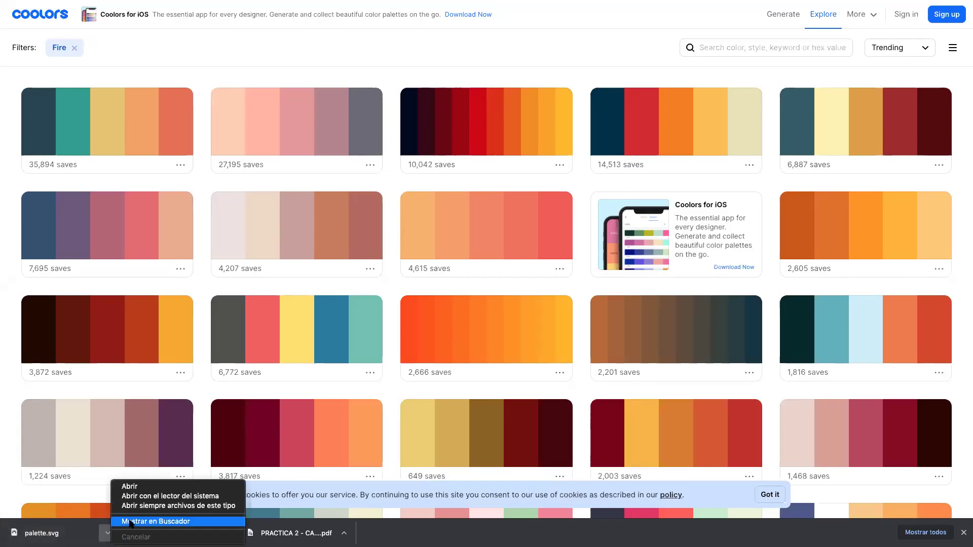
left_click(147, 522)
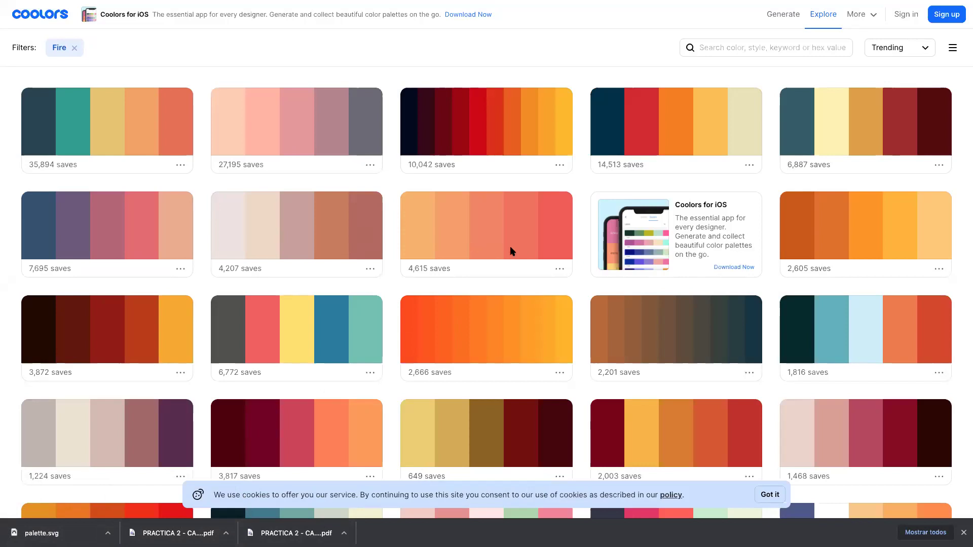
- Open palette.svg in Illustrator, leaving its missing RGB profile as it is without color management
key("super+Tab")
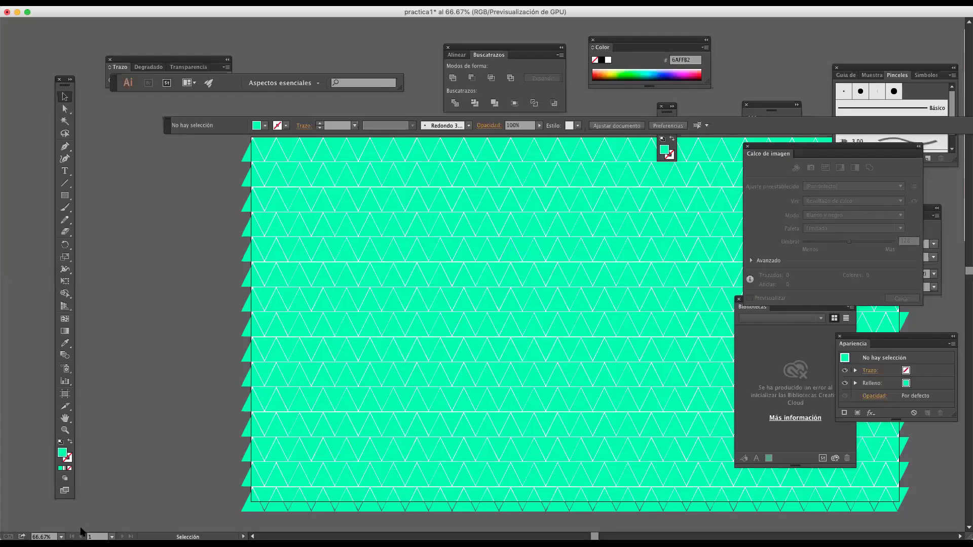
key("Tab")
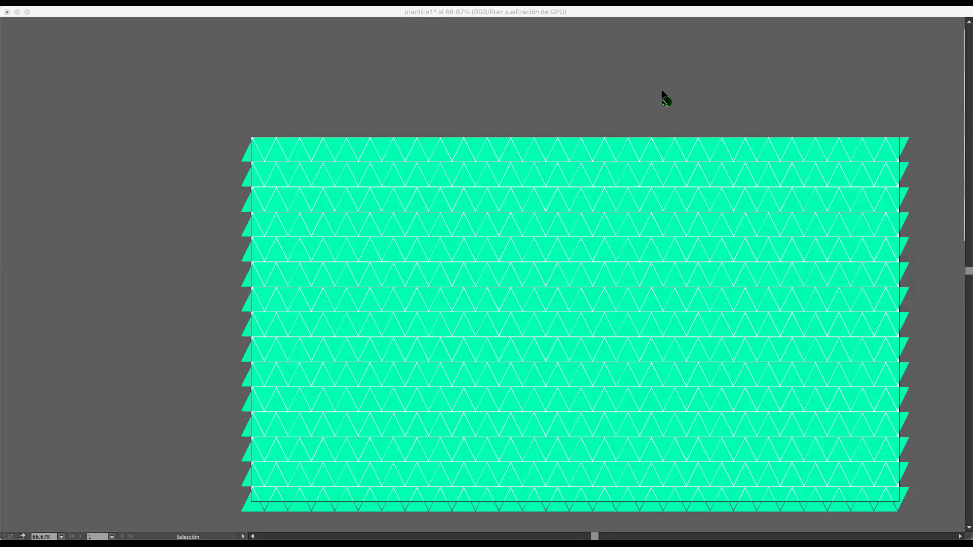
left_click_drag(662, 92, 662, 92)
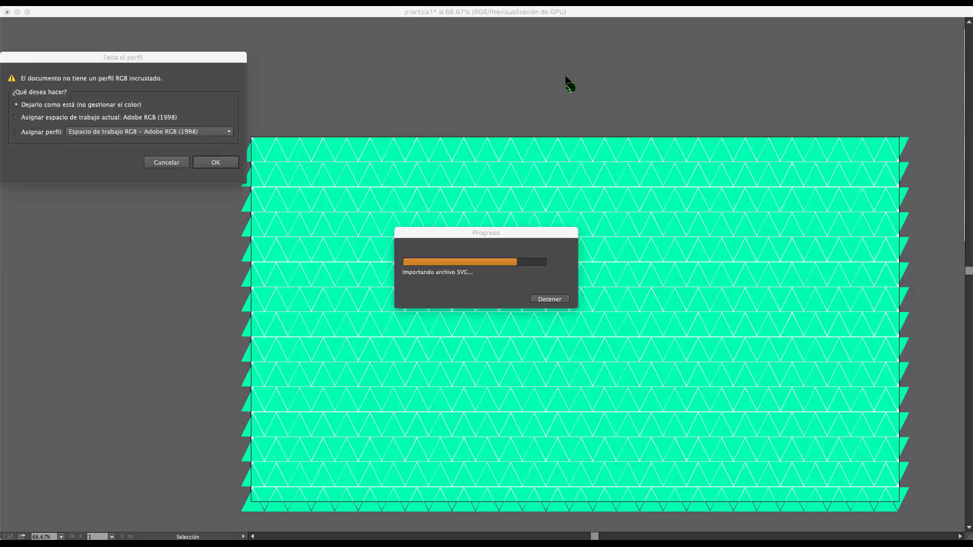
left_click(209, 163)
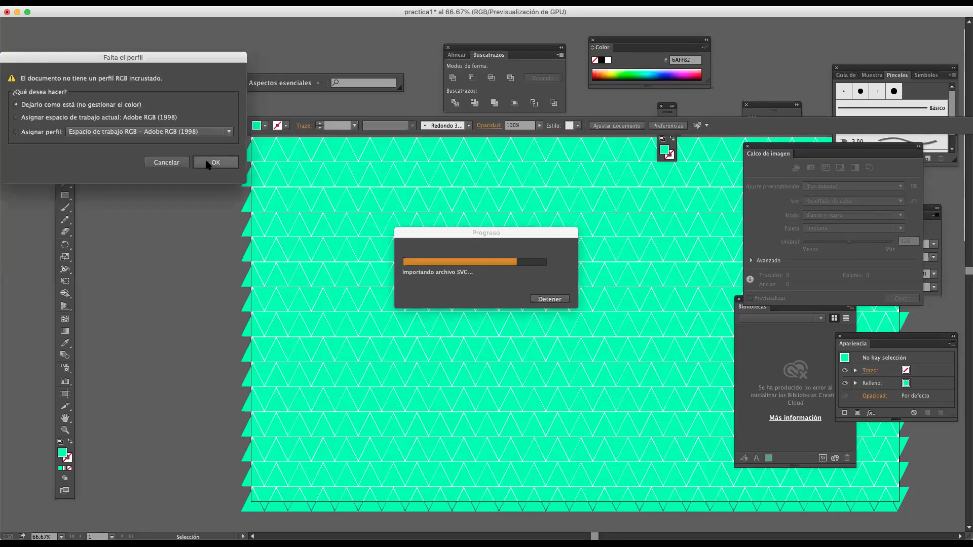
left_click(208, 163)
left_click(208, 164)
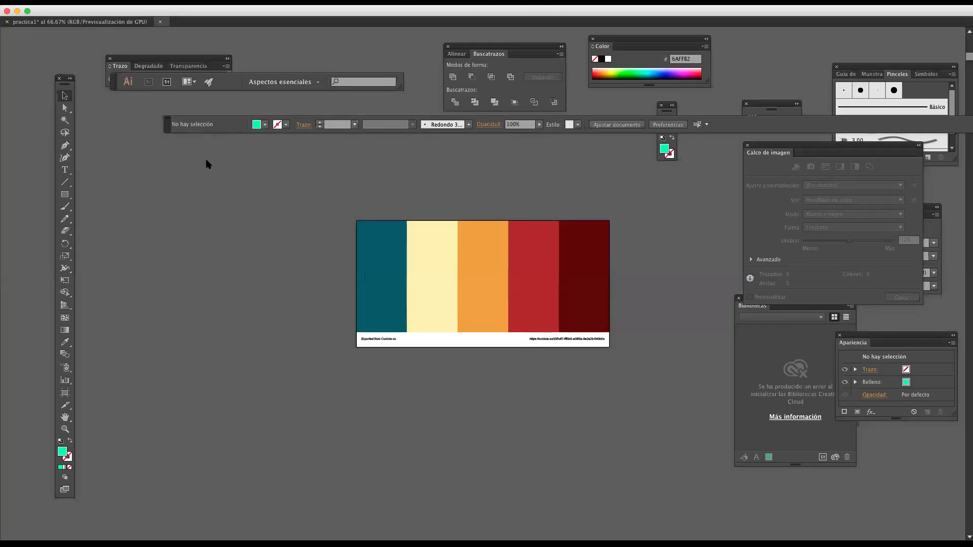
- Copy all the palette swatches from palette.svg into the practica1 document and place them beside the artboard's left edge
left_click_drag(288, 197, 650, 362)
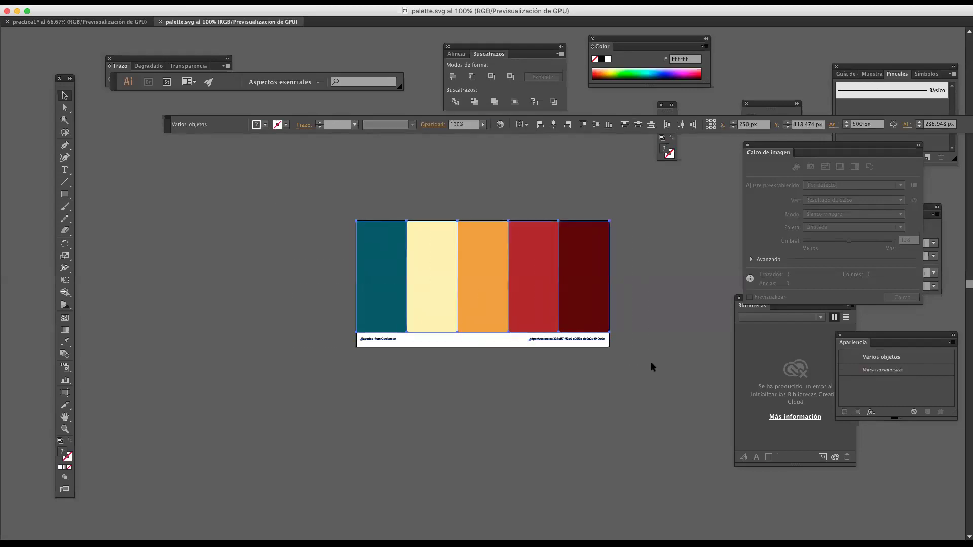
left_click(66, 21)
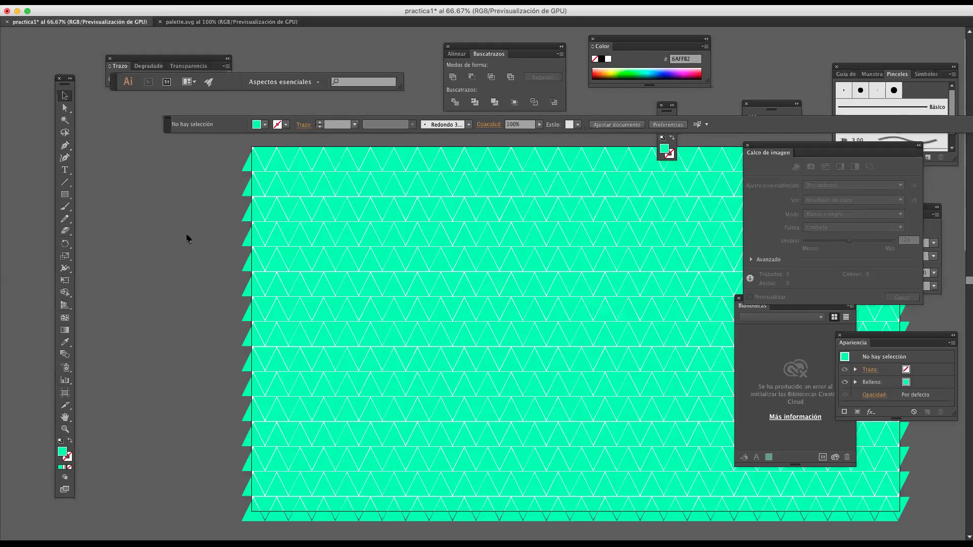
key("ctrl+v")
left_click_drag(408, 310, 27, 260)
left_click(210, 174)
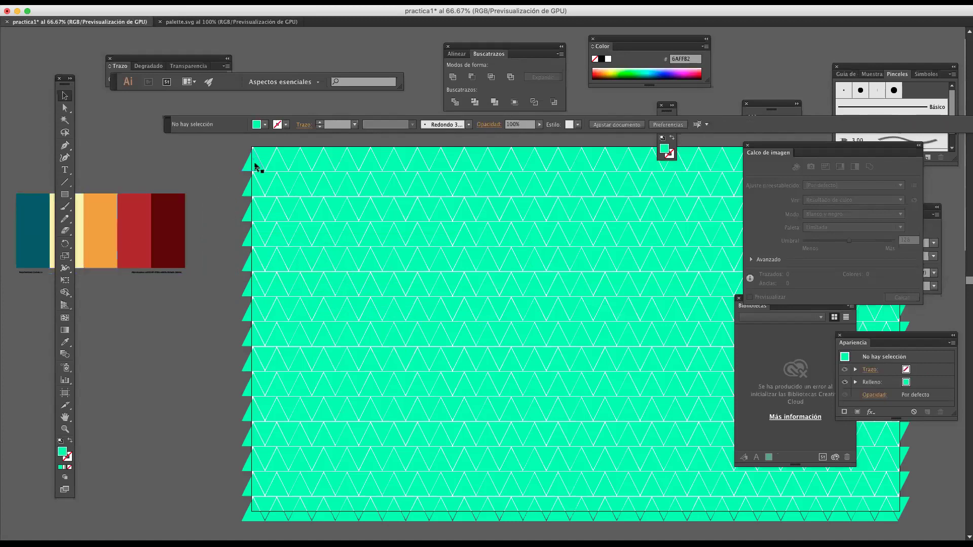
- Fill the first triangle of the top row with the palette's dark red and the inverted one beside it with orange
left_click(255, 167)
key("i")
left_click(172, 203)
left_click(69, 99)
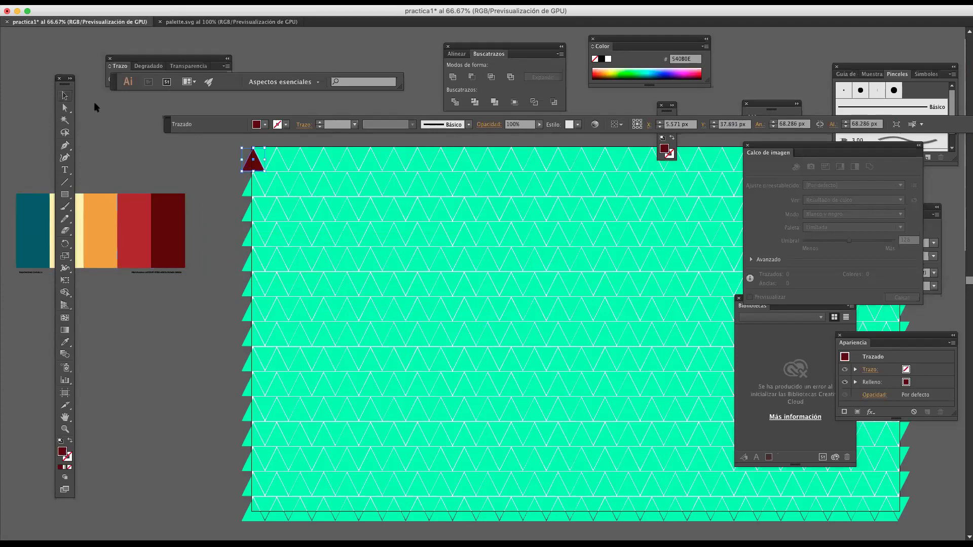
left_click(266, 148)
key("i")
left_click(112, 199)
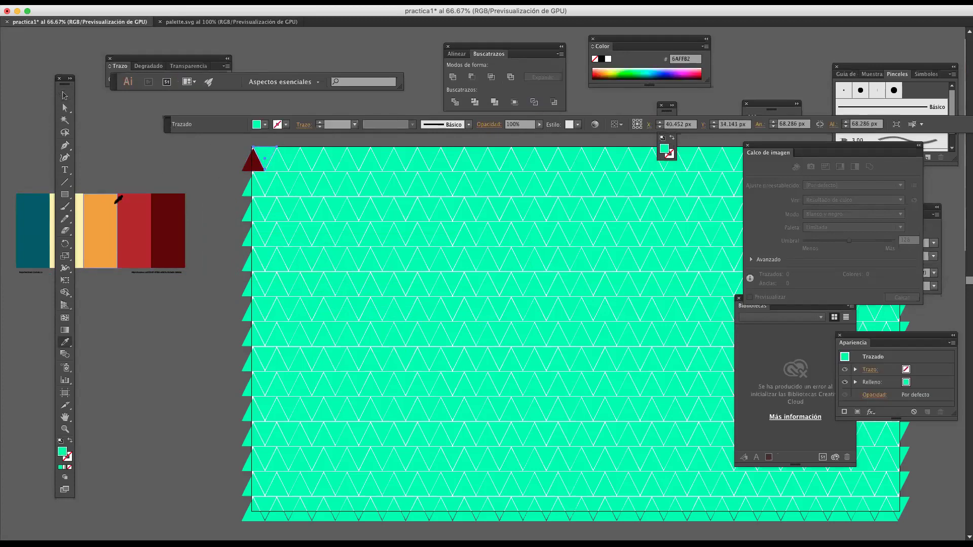
left_click(64, 97)
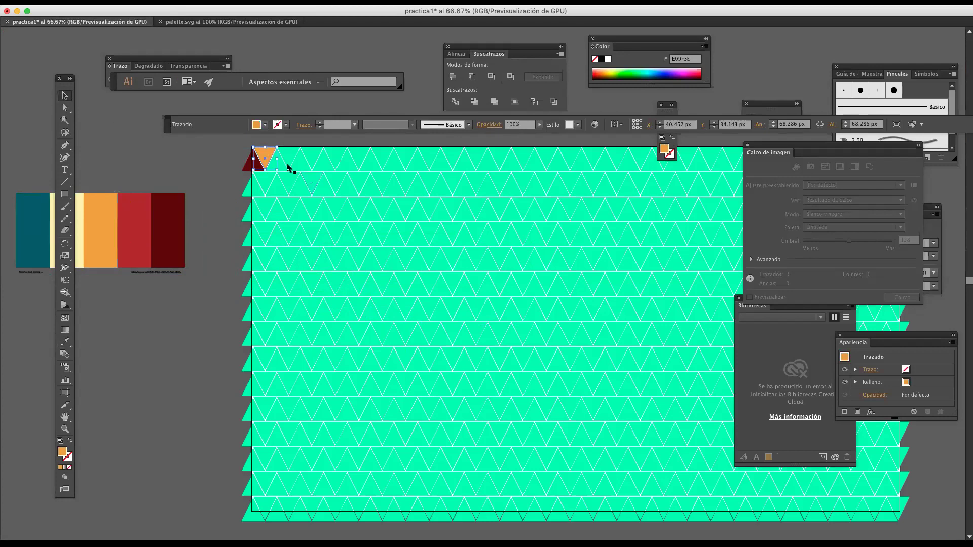
- Fill the third triangle of the top row with the palette's dark red using the Eyedropper
left_click_drag(281, 172, 279, 163)
key("i")
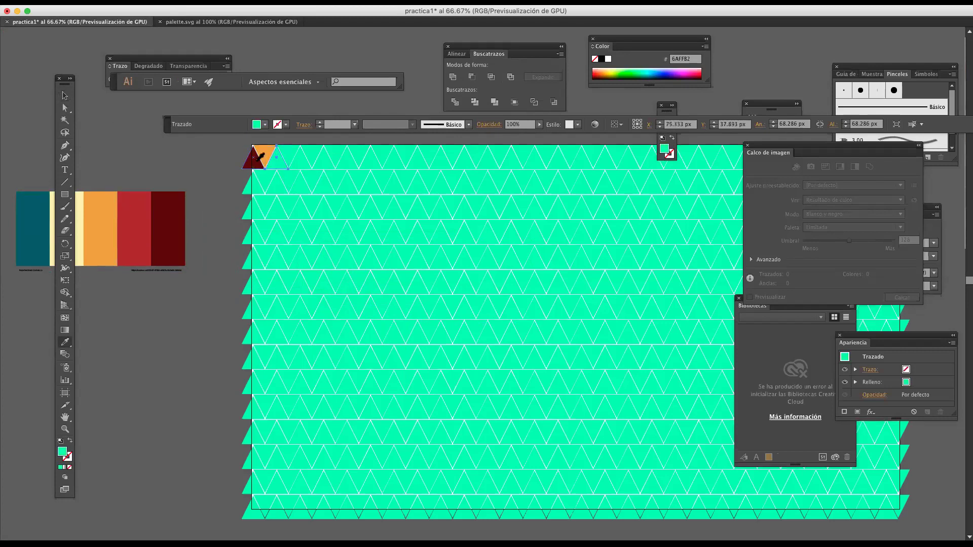
left_click(167, 228)
left_click(63, 96)
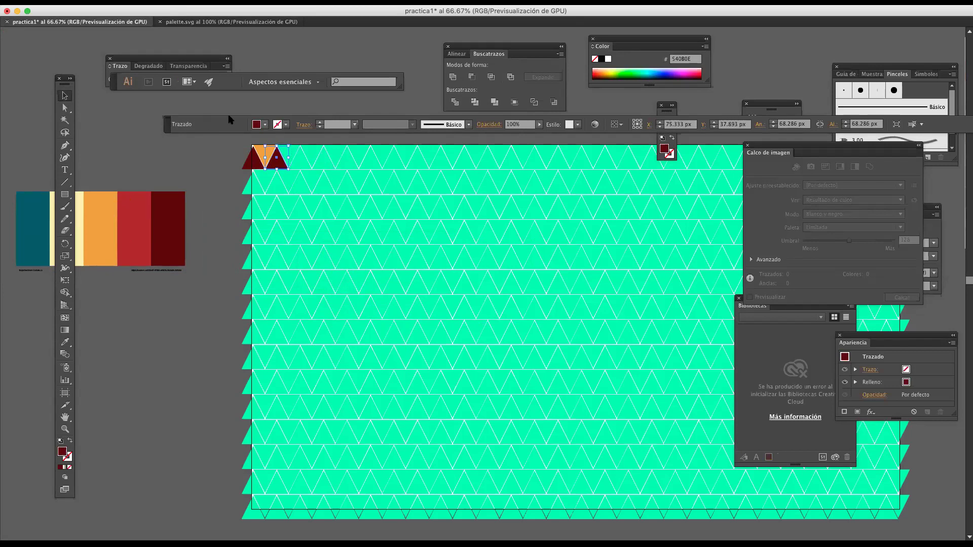
- Fill a scattered group of triangles near the artboard's left edge, from the second to the tenth row, with the palette's red
left_click(267, 181)
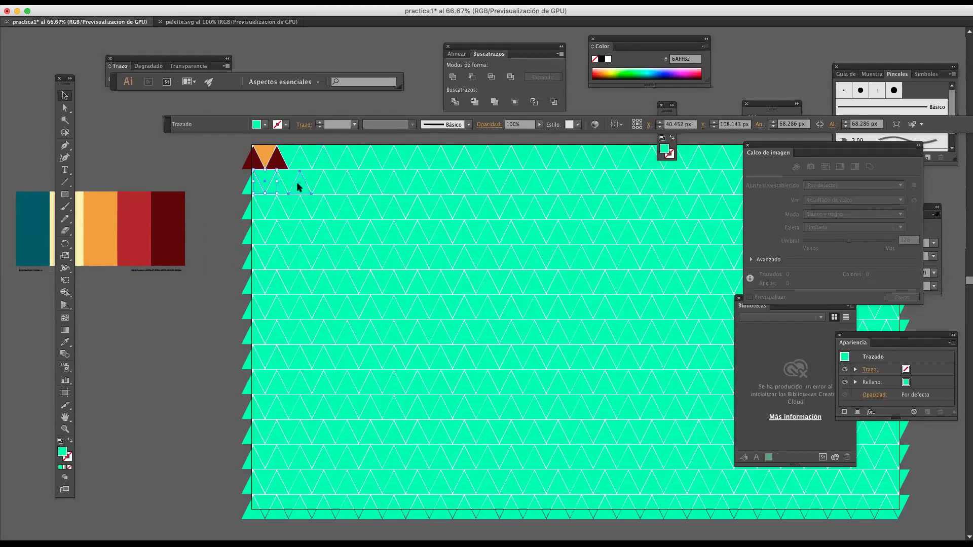
left_click(296, 181, "shift")
left_click(278, 212, "shift")
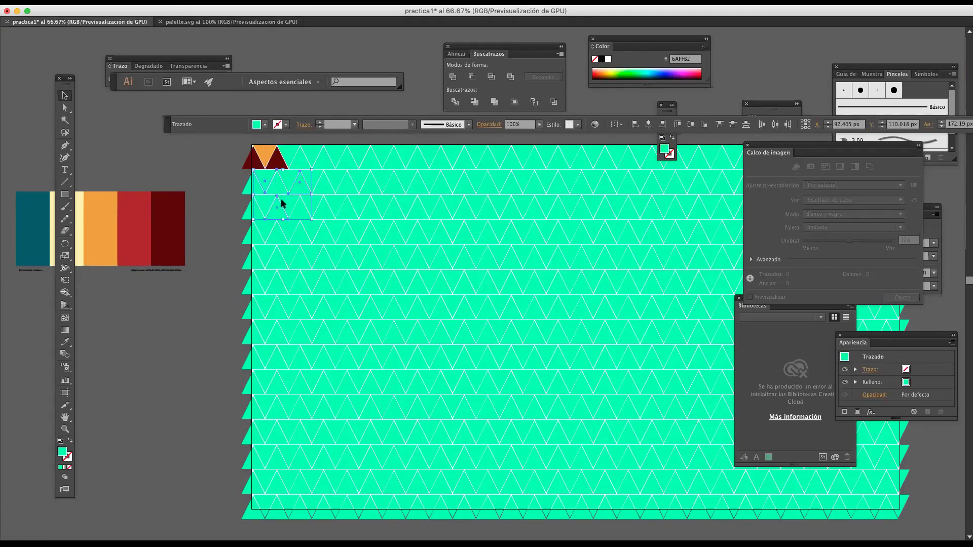
left_click(299, 191, "shift")
left_click(294, 179, "shift")
left_click(318, 216, "shift")
left_click(308, 215, "shift")
left_click(312, 227, "shift")
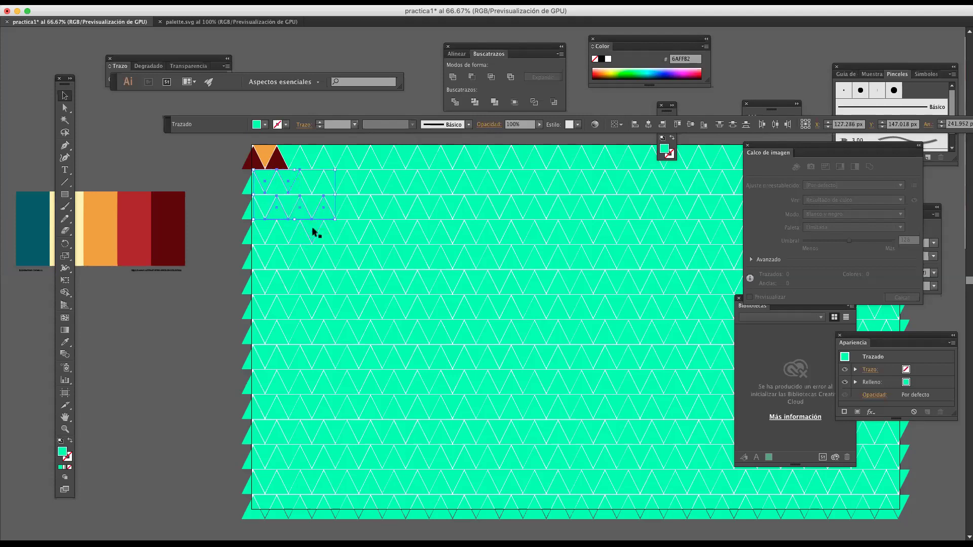
left_click(289, 261, "shift")
left_click(303, 301, "shift")
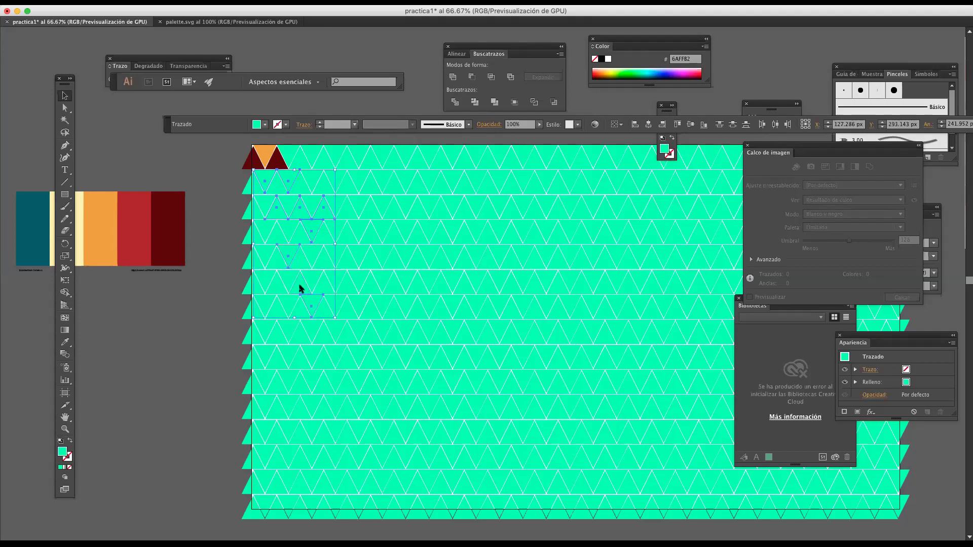
left_click(382, 333, "shift")
left_click(358, 331, "shift")
left_click(315, 331, "shift")
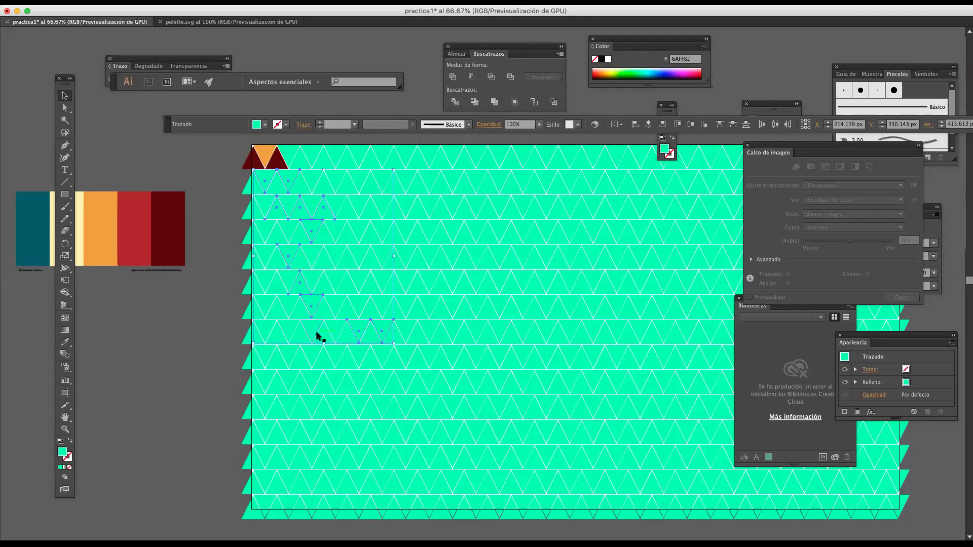
left_click(318, 361, "shift")
left_click(343, 365, "shift")
left_click(381, 379, "shift")
left_click(413, 363, "shift")
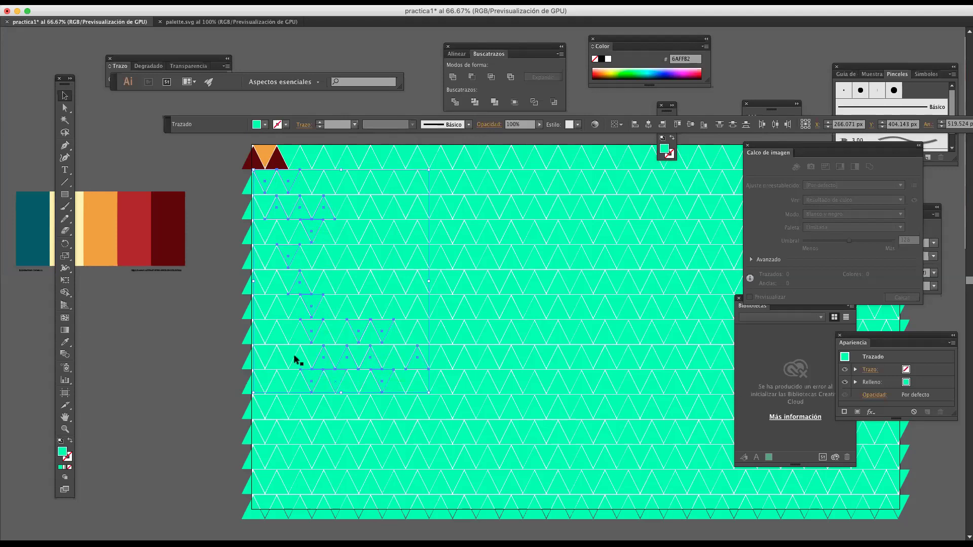
key("i")
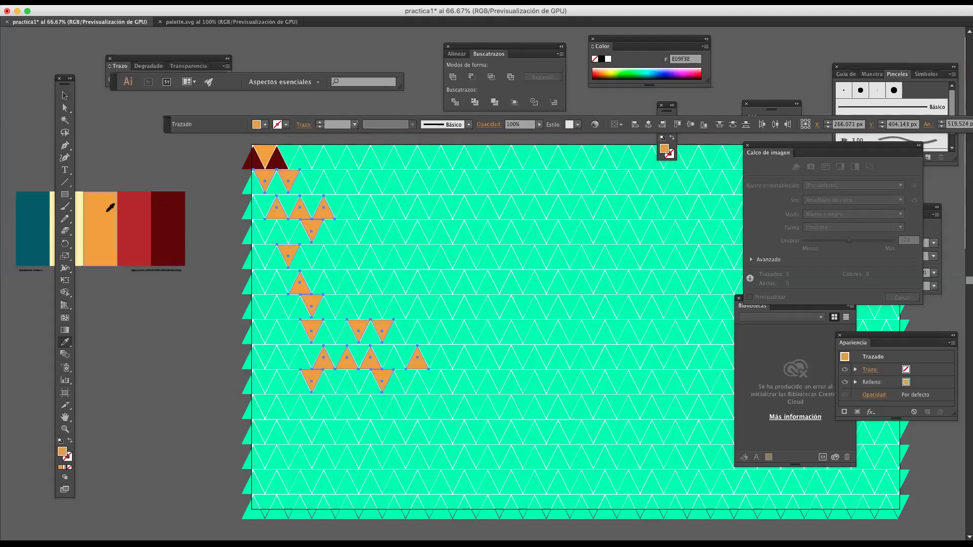
left_click(45, 210)
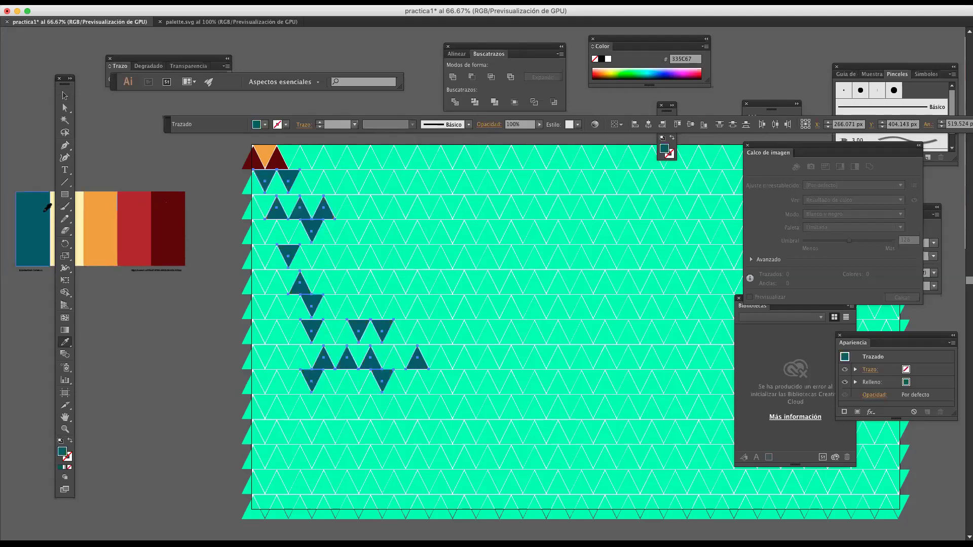
left_click(126, 208)
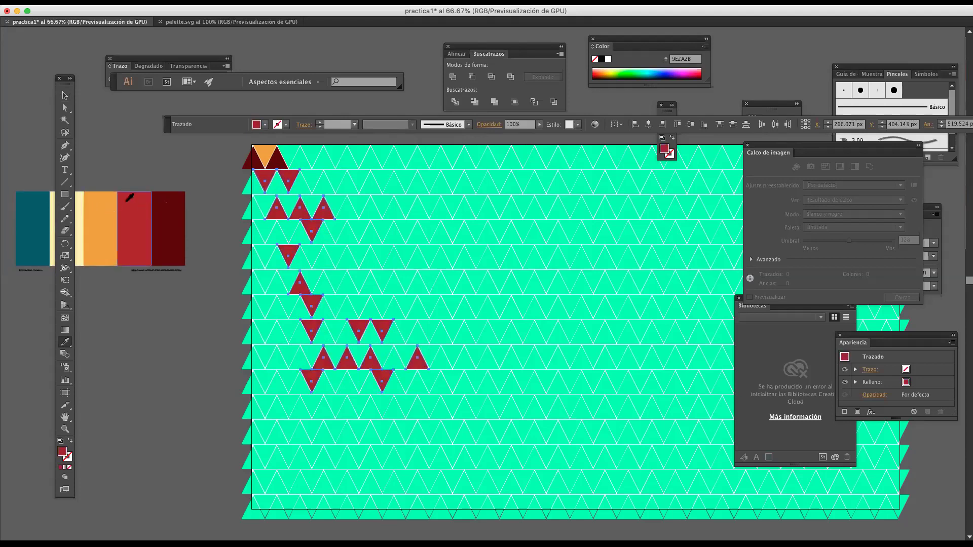
left_click(65, 96)
left_click(160, 145)
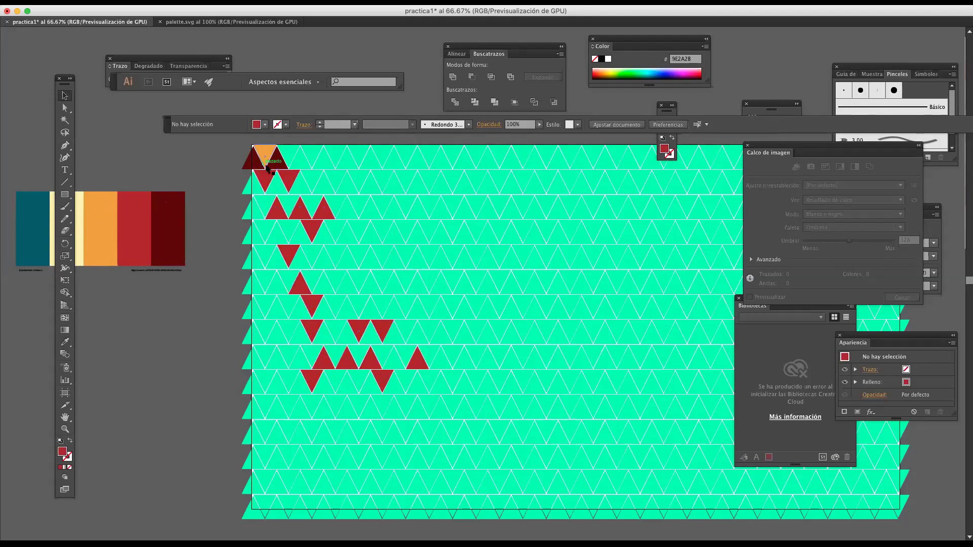
- Fill a scattered group of triangles near the artboard's left edge, from the third to the twelfth row, with the palette's dark red
left_click(304, 209)
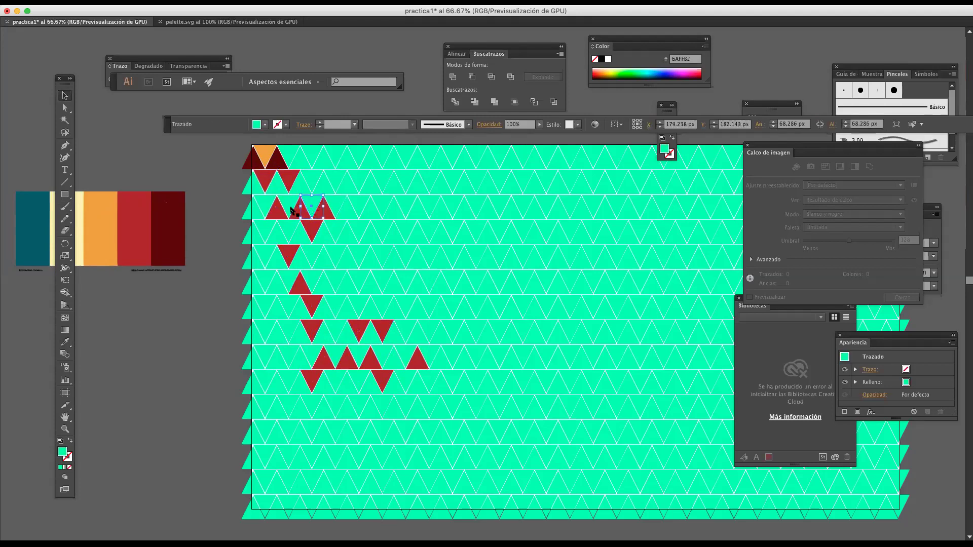
left_click(265, 209, "shift")
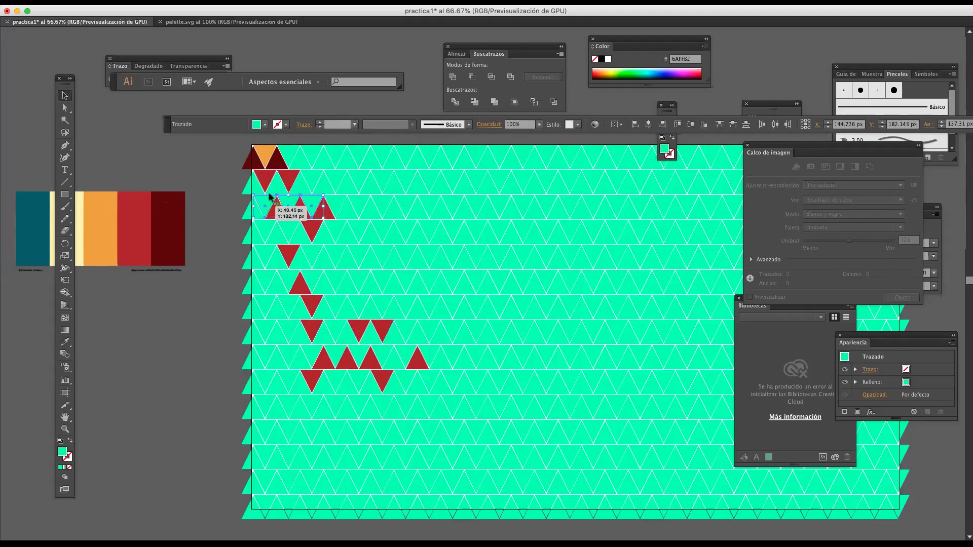
left_click(264, 232, "shift")
left_click(263, 257, "shift")
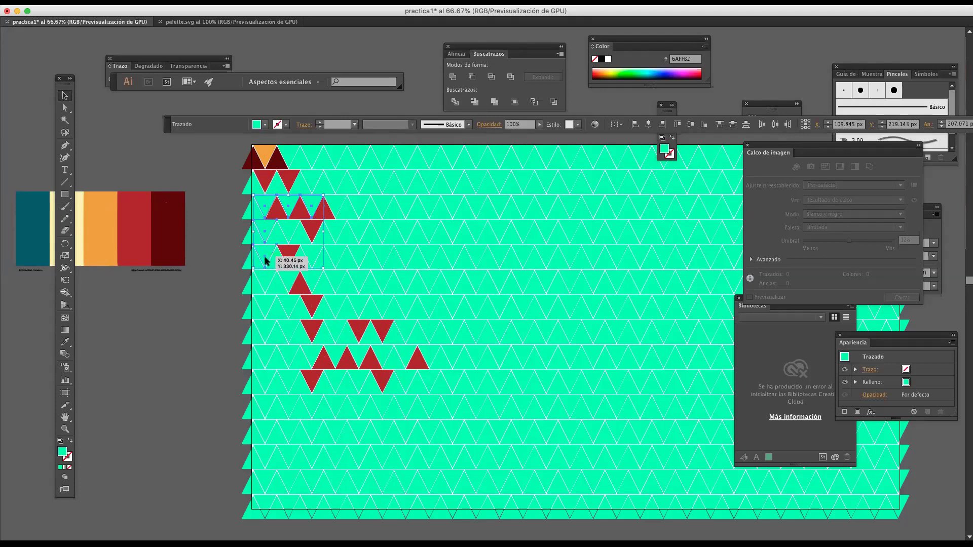
left_click(272, 281, "shift")
left_click(288, 281, "shift")
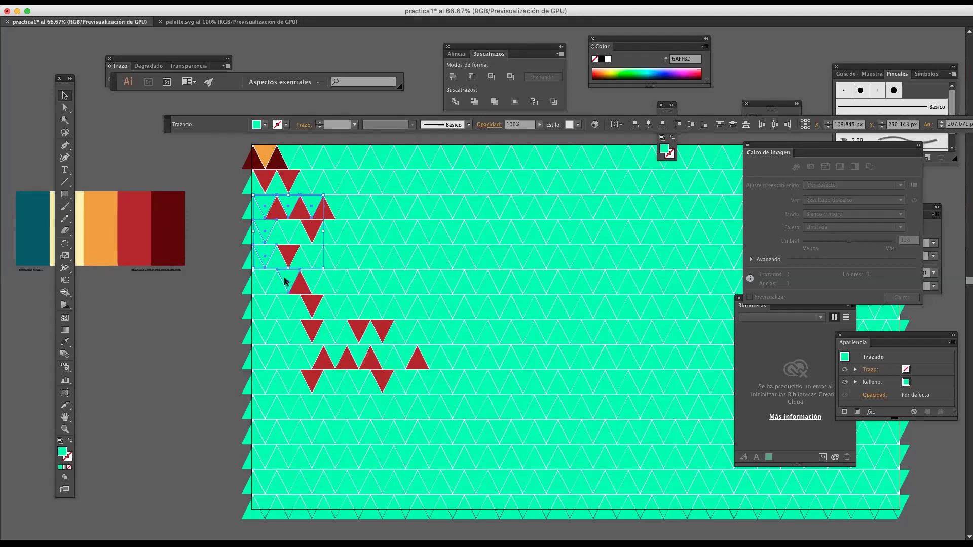
left_click(331, 284, "shift")
left_click(328, 257, "shift")
left_click(356, 259, "shift")
left_click(336, 304, "shift")
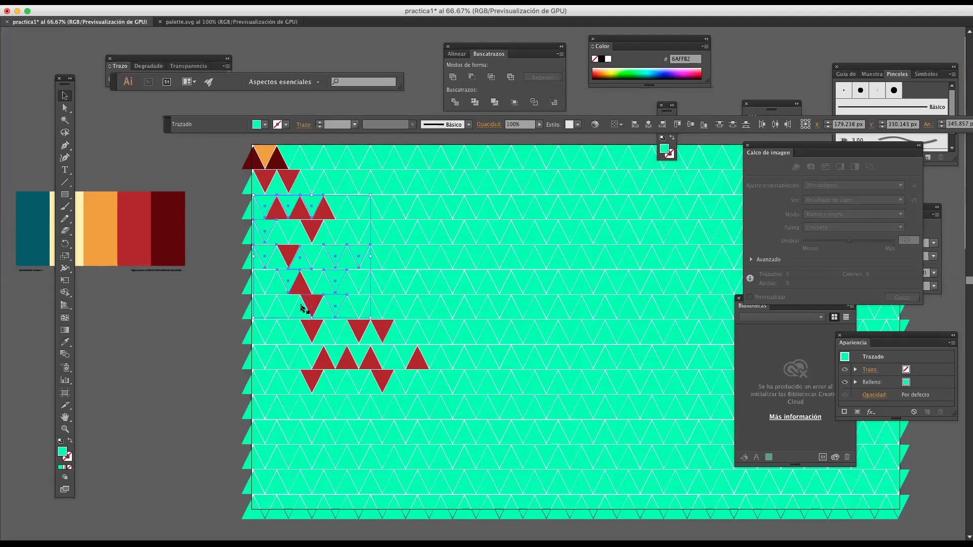
left_click(277, 306, "shift")
left_click(265, 313, "shift")
left_click(265, 337, "shift")
left_click(291, 354, "shift")
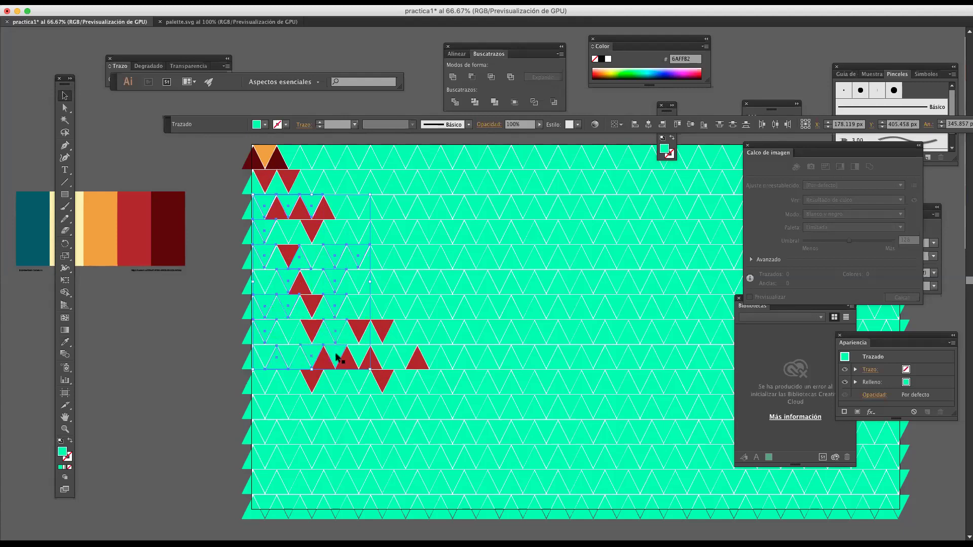
left_click(337, 380, "shift")
scroll(357, 379, "up", 2)
scroll(357, 378, "right", 2)
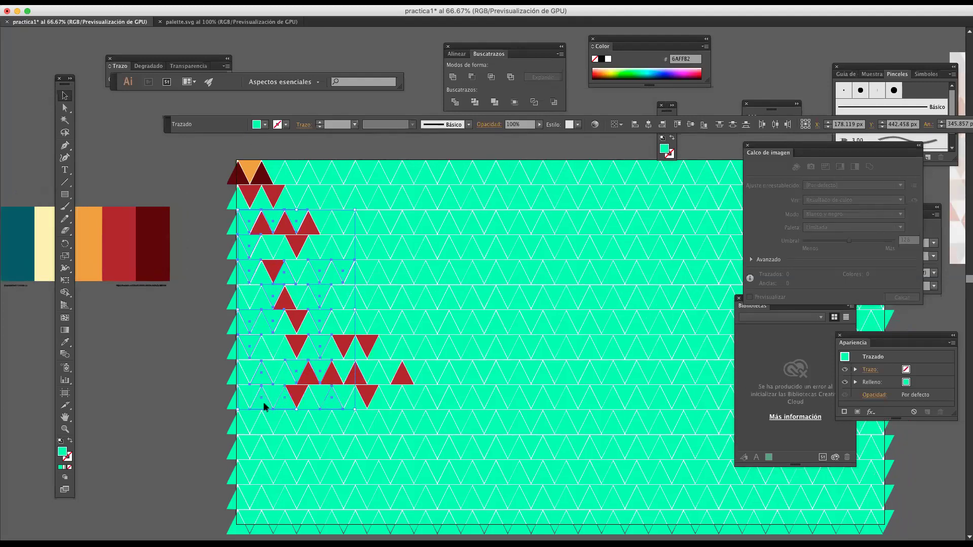
left_click(380, 404, "shift")
left_click(404, 400, "shift")
left_click(343, 423, "shift")
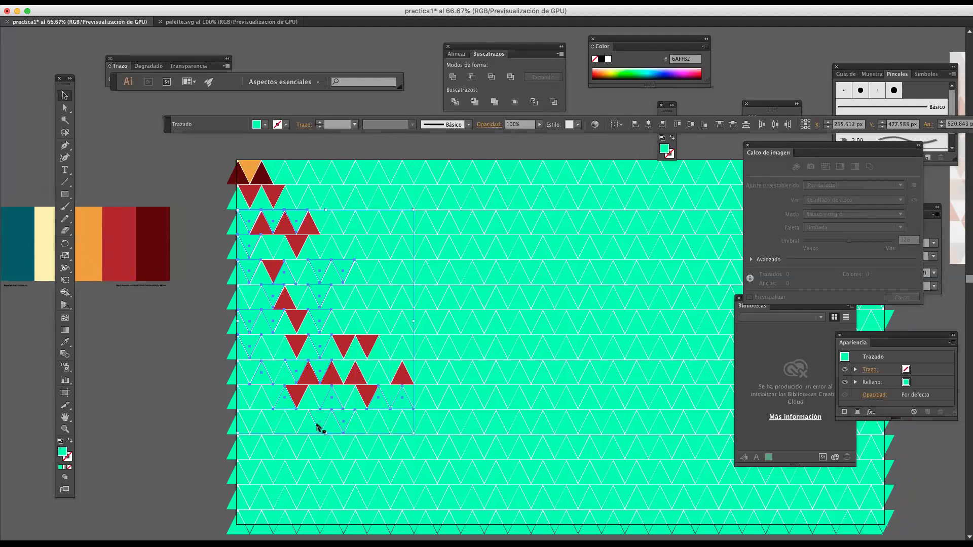
left_click(307, 430, "shift")
left_click(307, 430, "shift")
left_click(307, 453, "shift")
left_click(263, 431, "shift")
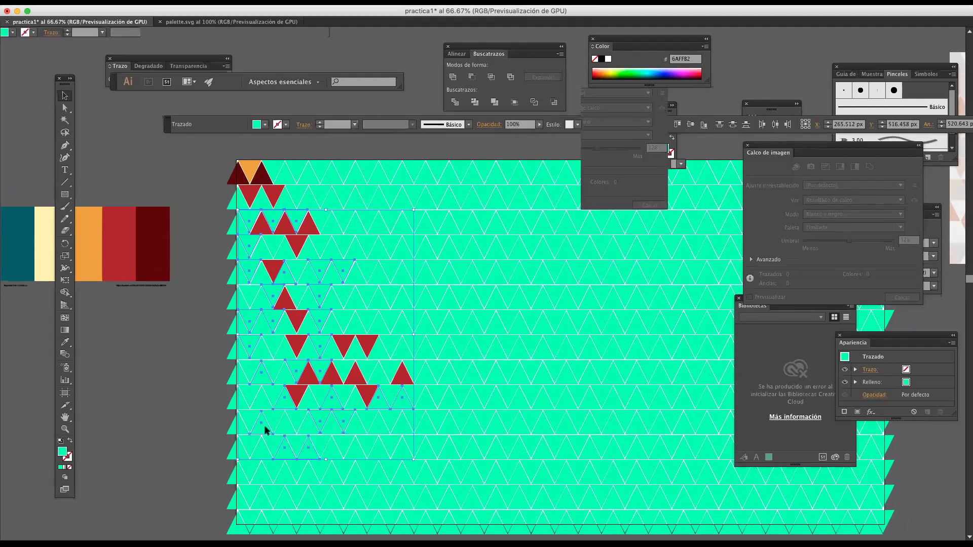
scroll(259, 413, "right", 1)
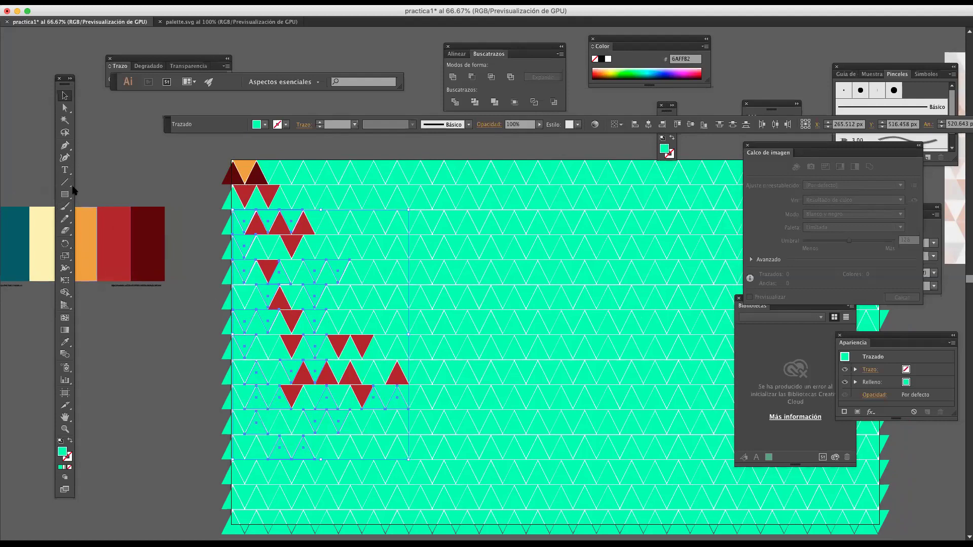
left_click(65, 342)
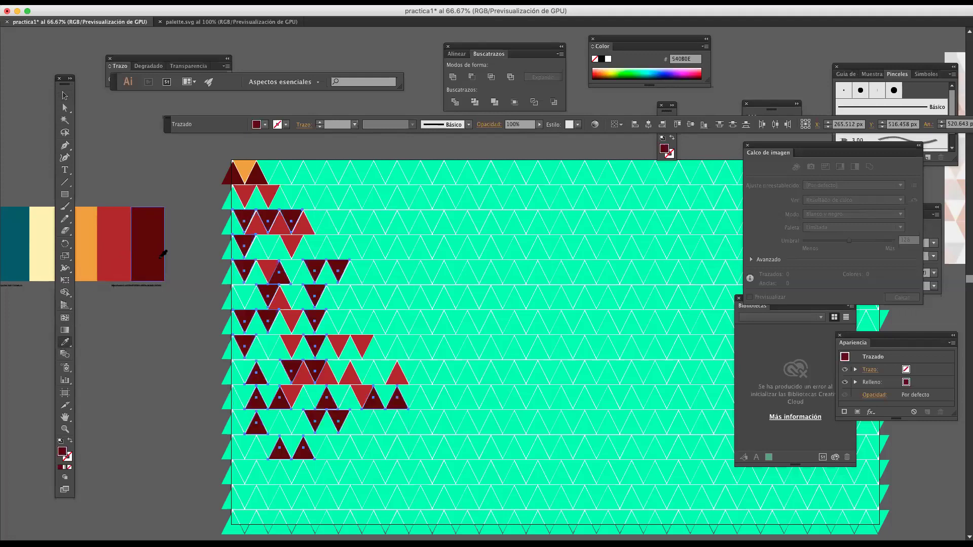
left_click(64, 97)
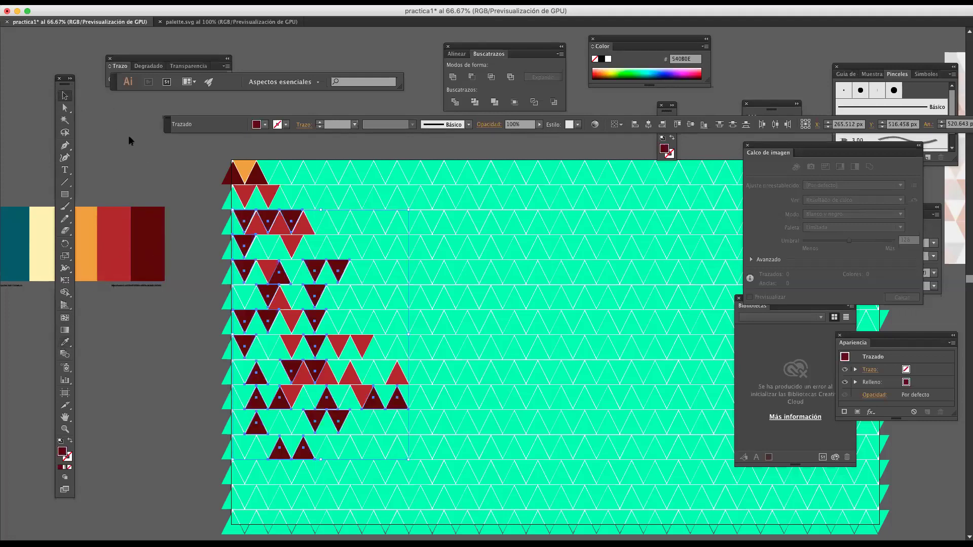
left_click(129, 138)
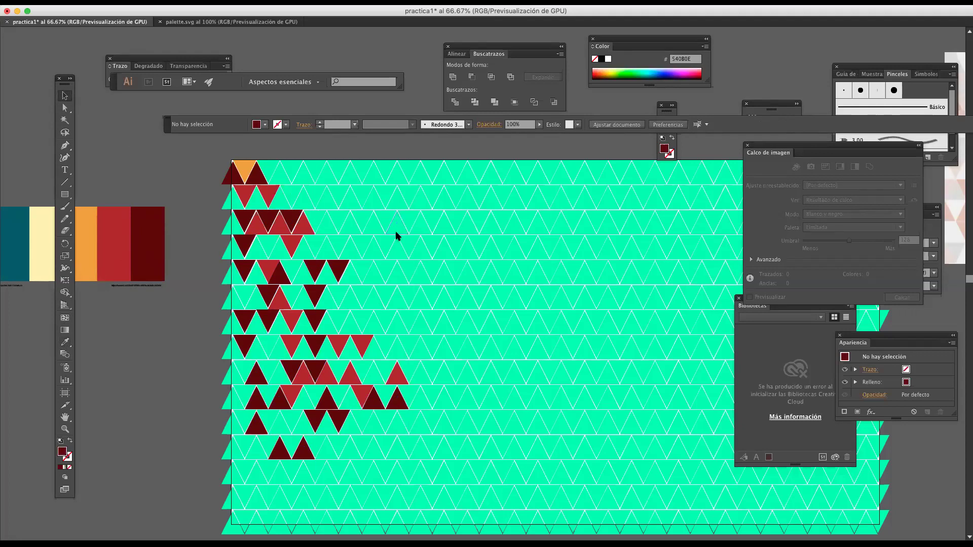
- Fill scattered triangles near the artboard's left edge, from the second to the sixth row, with the palette's orange using the Eyedropper
left_click(256, 199)
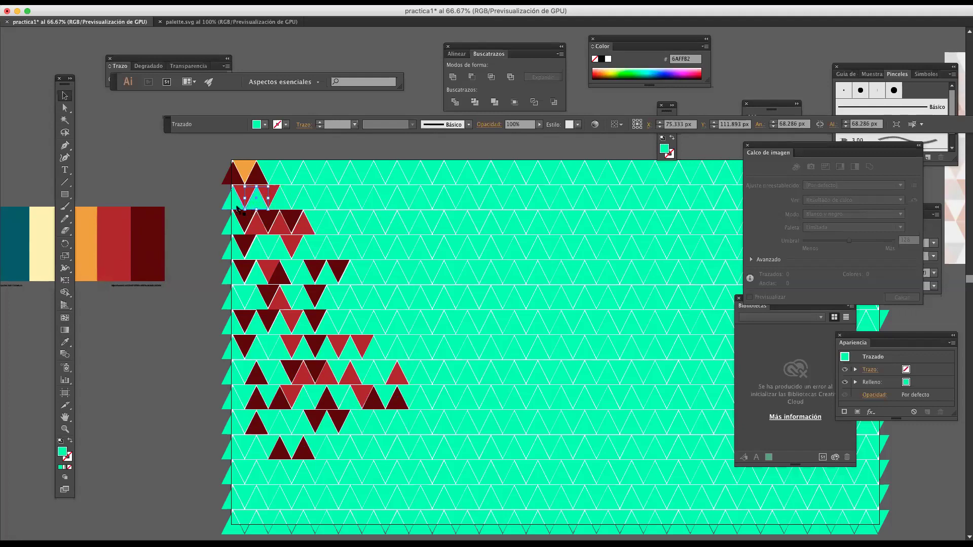
left_click(233, 208, "shift")
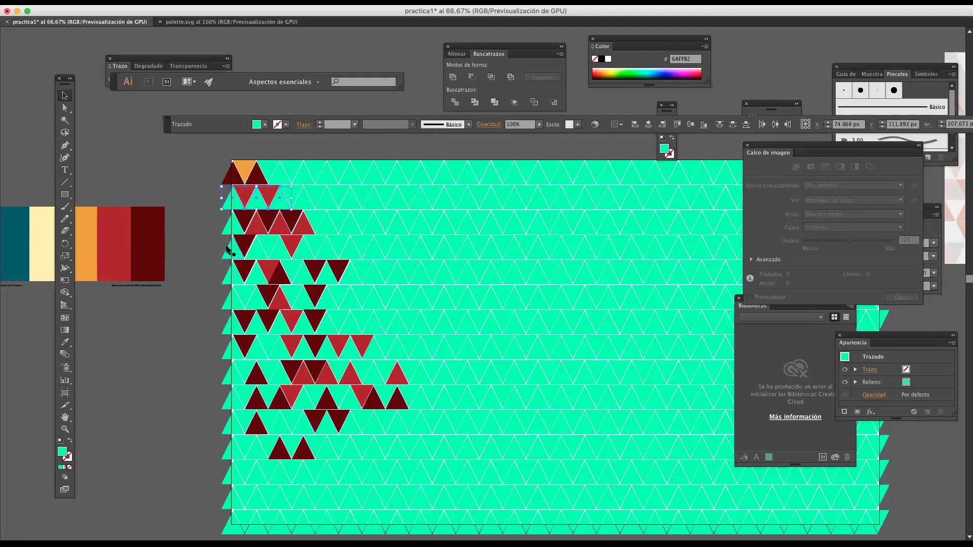
left_click(234, 230, "shift")
left_click(254, 251, "shift")
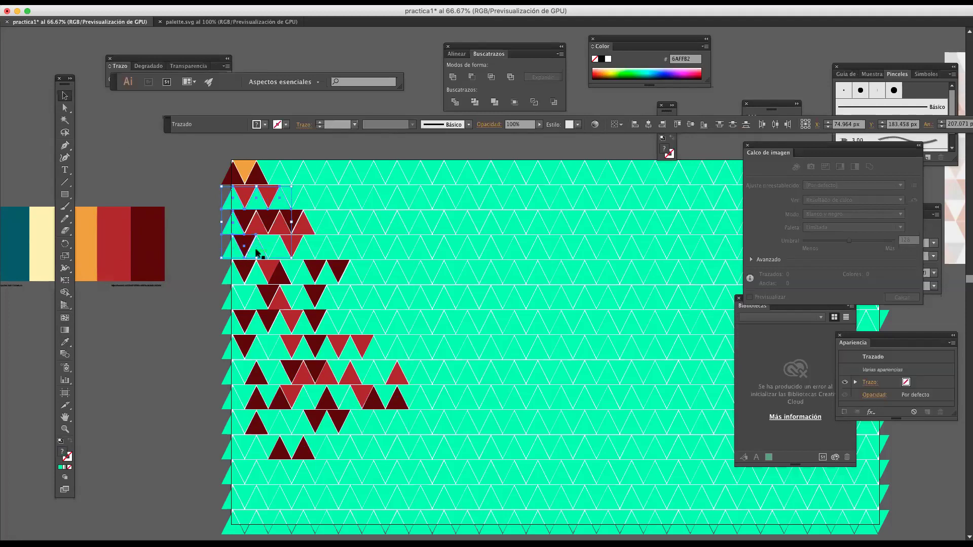
left_click(294, 252, "shift")
left_click(297, 251, "shift")
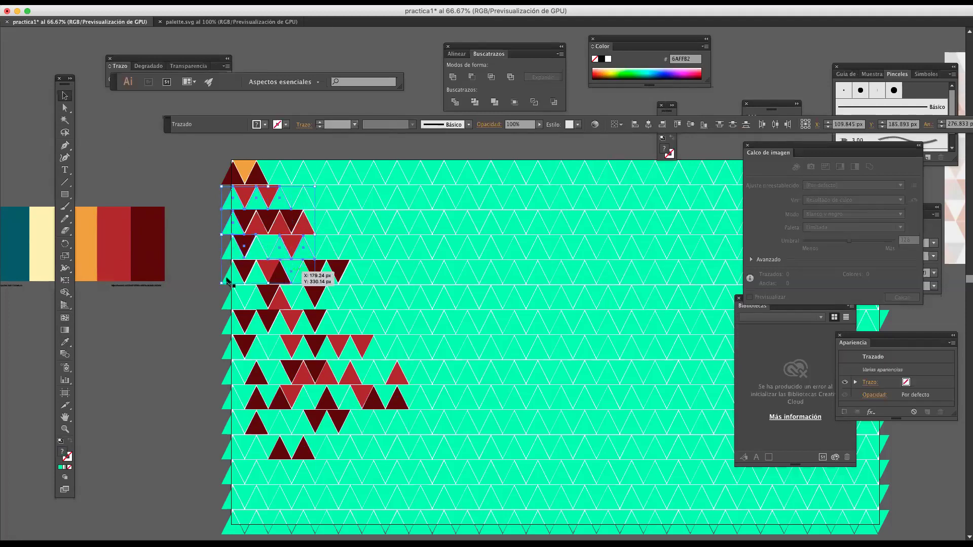
left_click(255, 268, "shift")
left_click(254, 305, "shift")
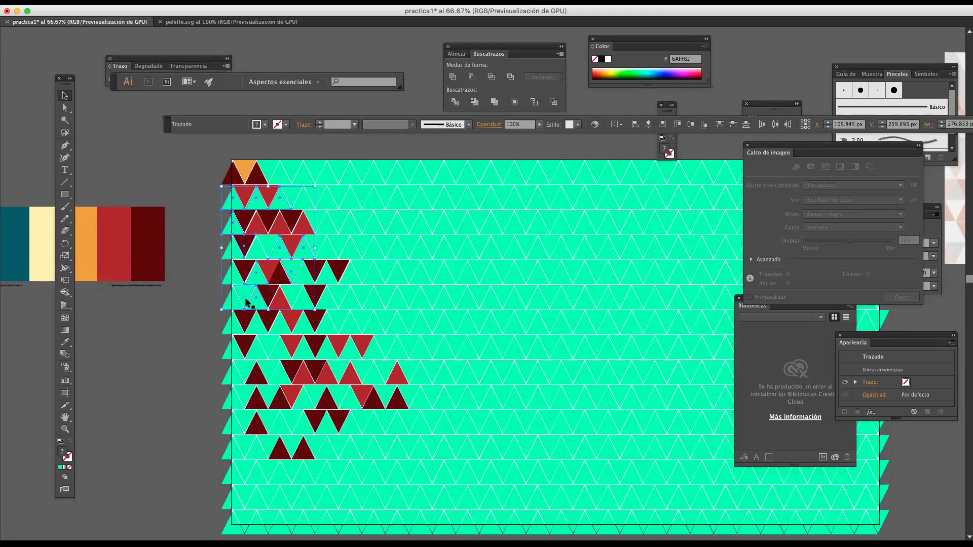
left_click(320, 297, "shift")
key("i")
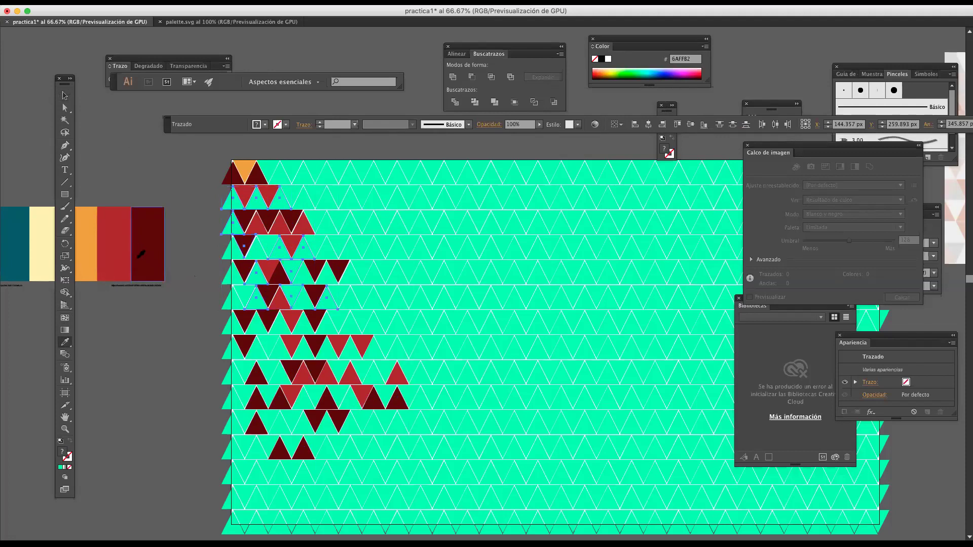
left_click(123, 252)
left_click(146, 249)
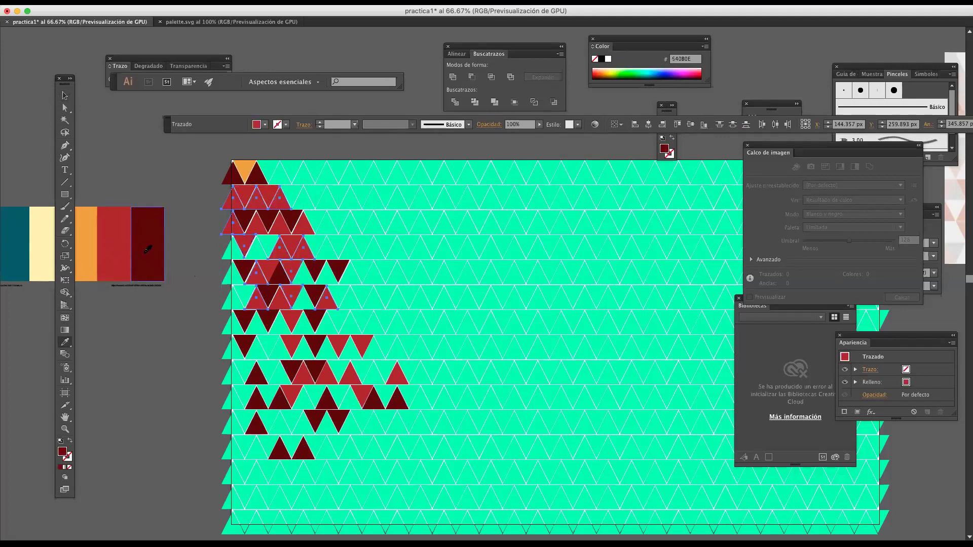
left_click(93, 255)
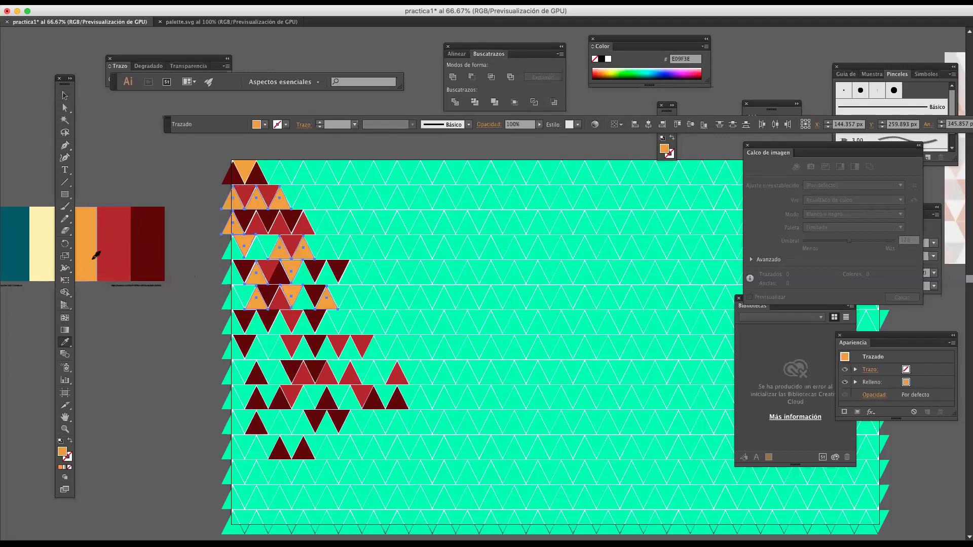
left_click(62, 98)
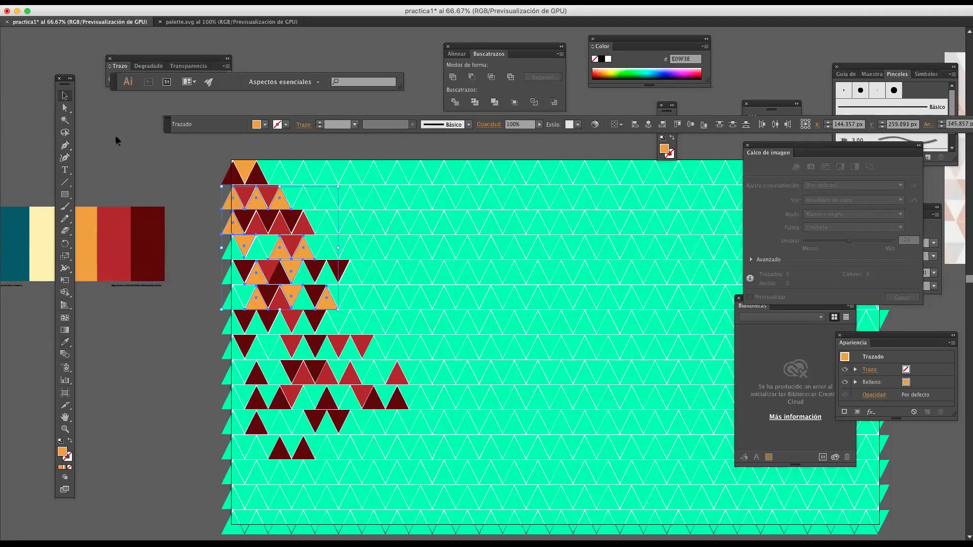
left_click(208, 266)
- Fill scattered triangles near the artboard's left edge, from the fourth to the twelfth row, with the palette's dark teal
left_click(272, 250)
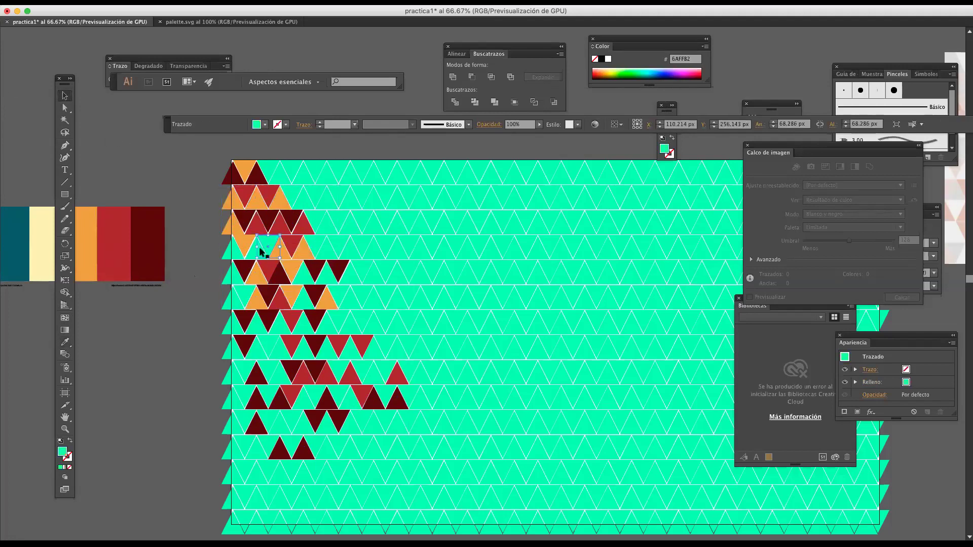
left_click(235, 290, "shift")
left_click(243, 301, "shift")
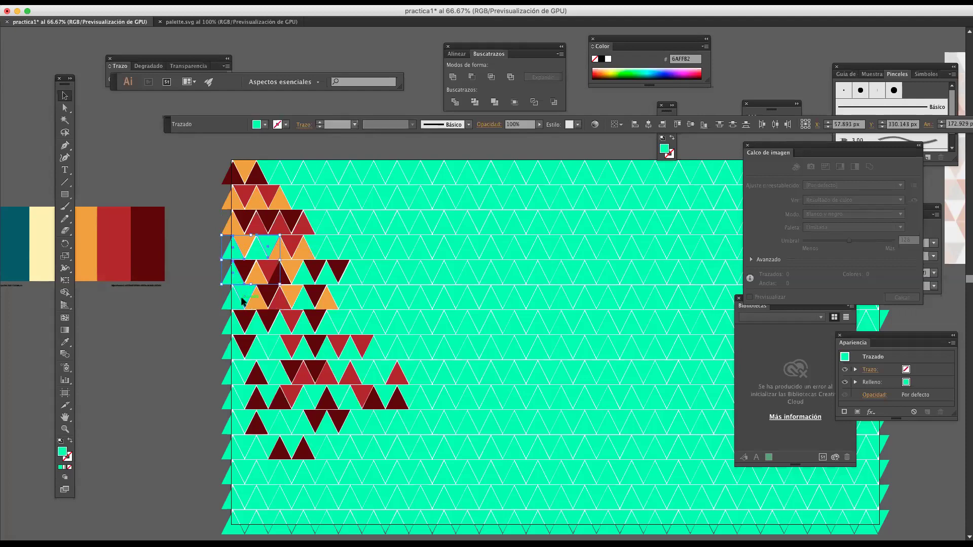
left_click(276, 327, "shift")
left_click(269, 349, "shift")
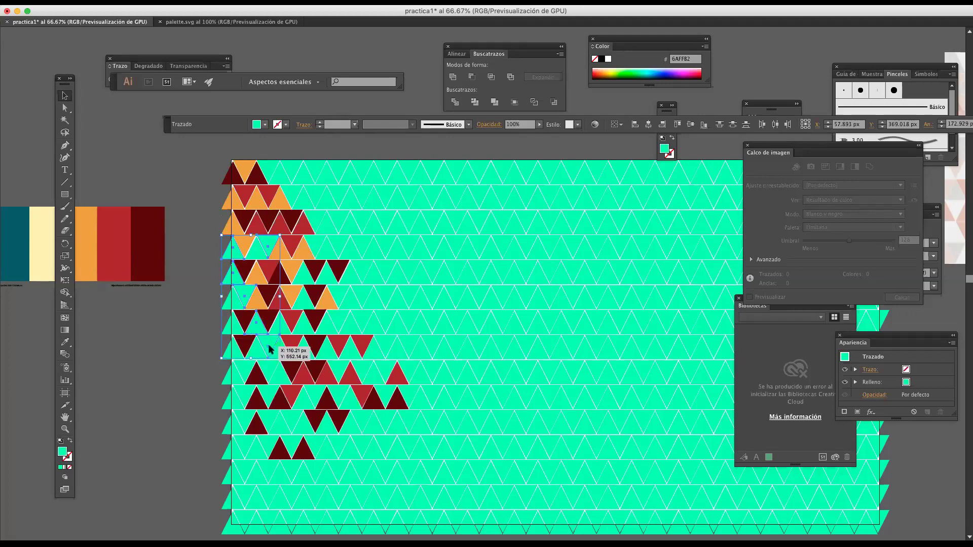
left_click(314, 355, "shift")
left_click(355, 354, "shift")
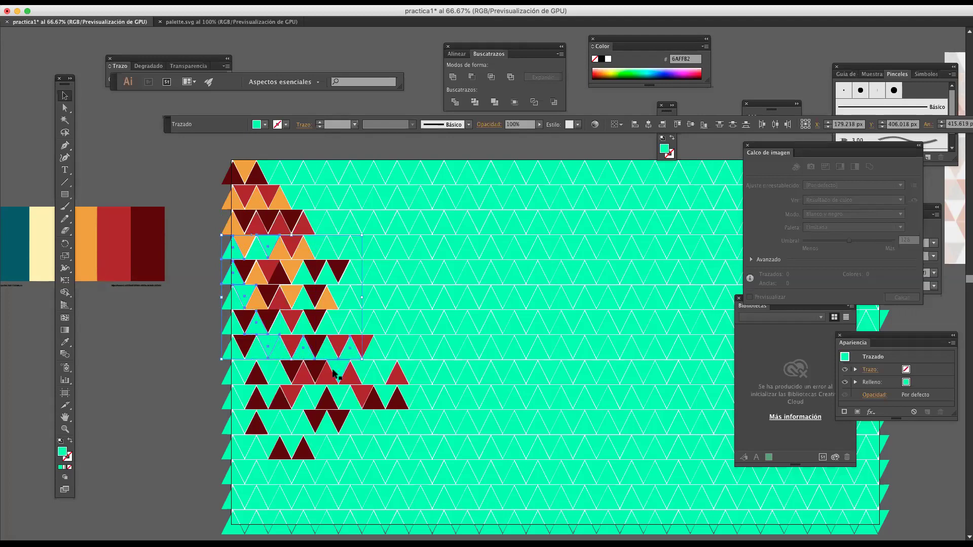
left_click(278, 381, "shift")
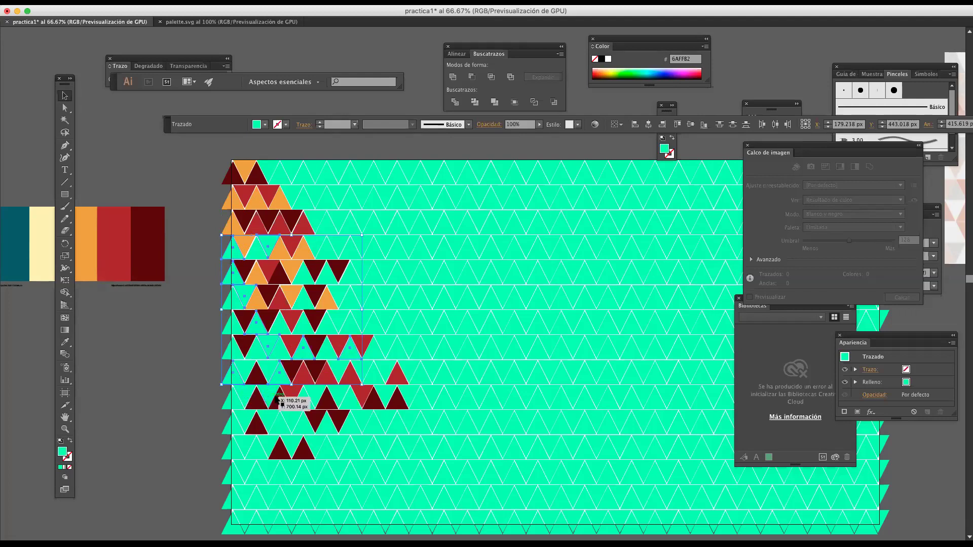
left_click(304, 401, "shift")
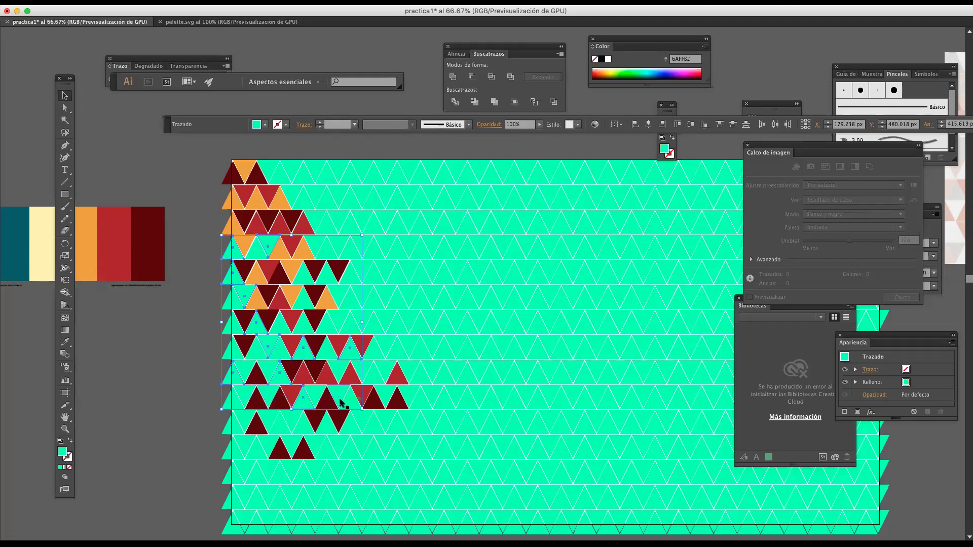
left_click(394, 396, "shift")
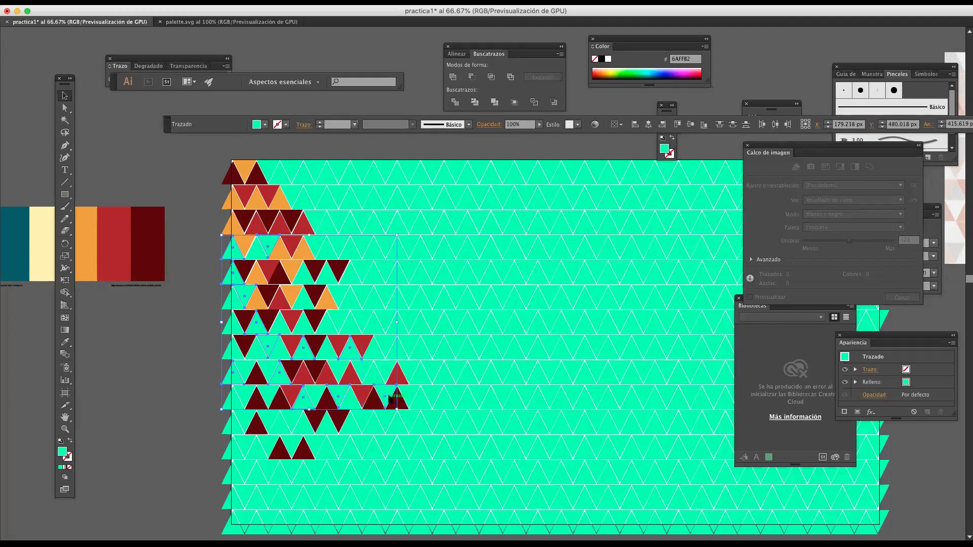
left_click(310, 421, "shift")
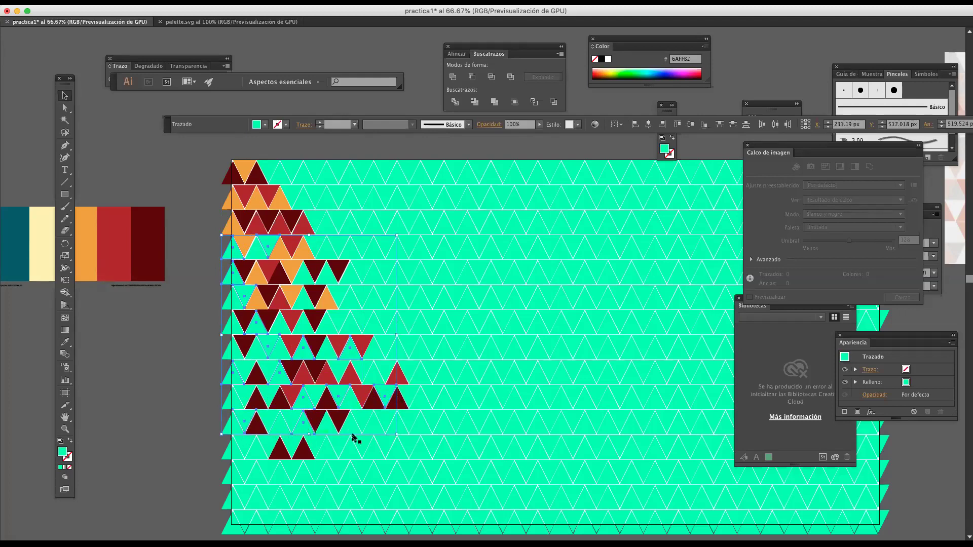
left_click(338, 426, "shift")
left_click(400, 430, "shift")
left_click(250, 453, "shift")
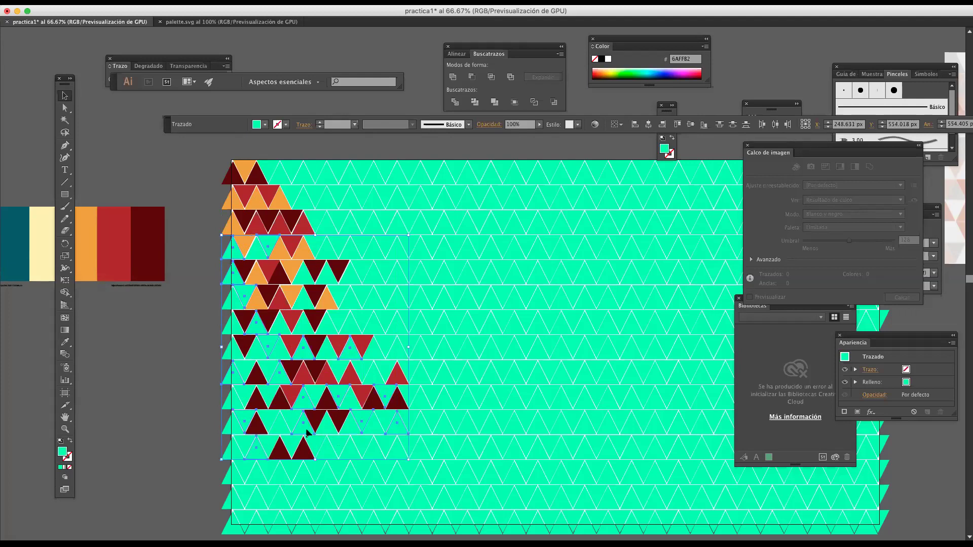
key("i")
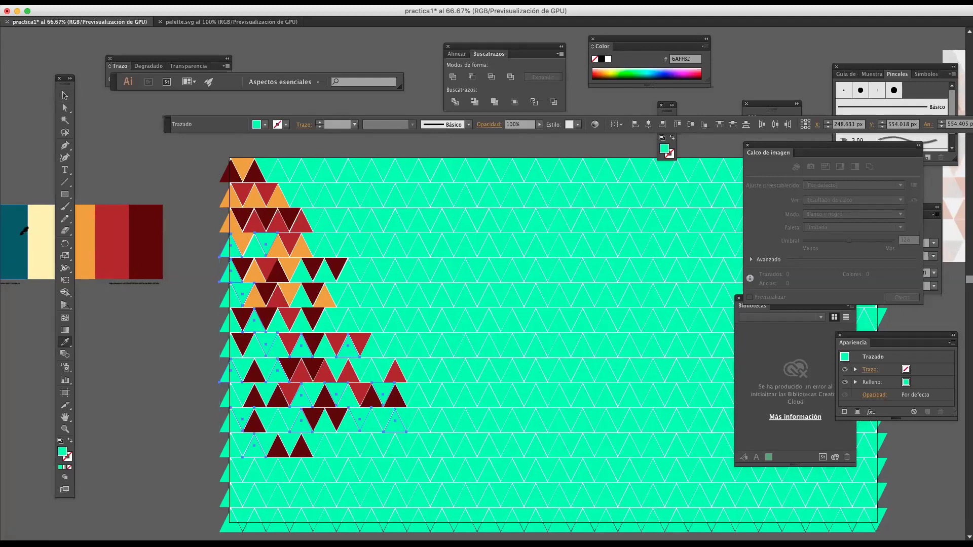
left_click(19, 226)
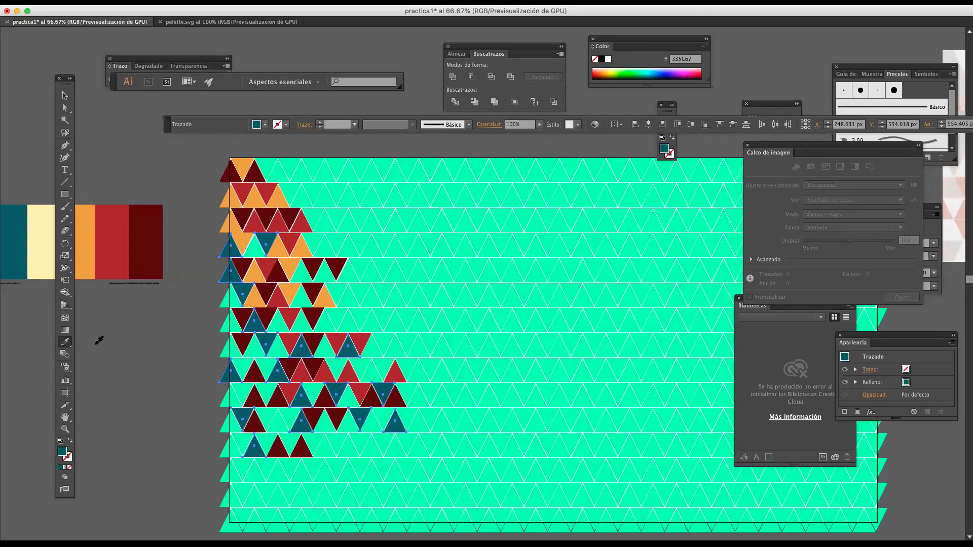
left_click(64, 96)
- Fill scattered triangles near the artboard's left edge, from the fourth to the twelfth row, with the palette's cream using the Eyedropper
left_click(253, 245)
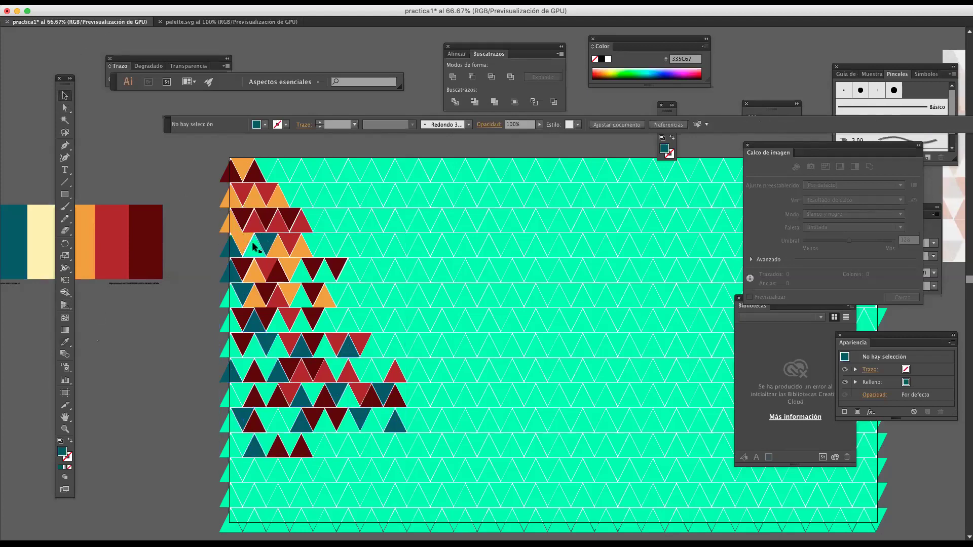
left_click(236, 307, "shift")
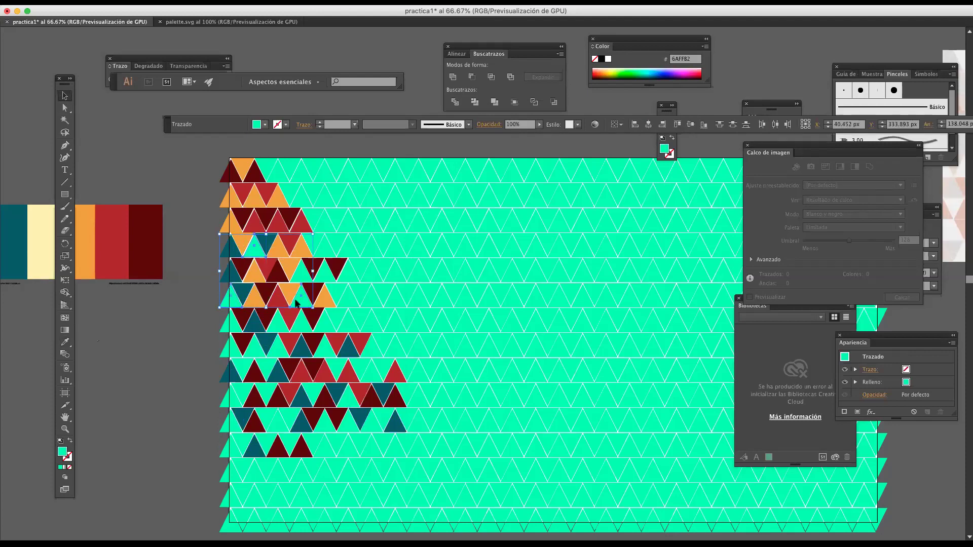
left_click(275, 331, "shift")
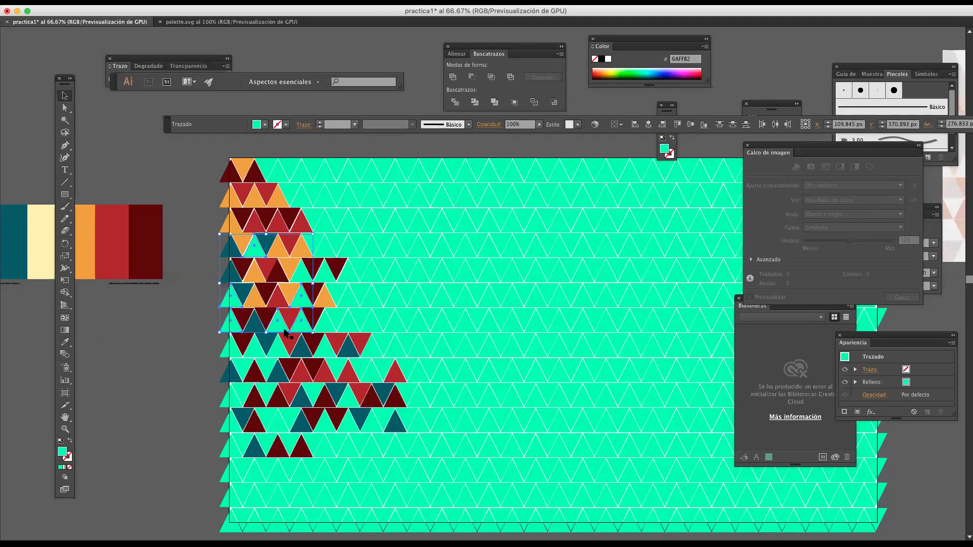
left_click(260, 355, "shift")
left_click(327, 350, "shift")
left_click(339, 369, "shift")
left_click(360, 365, "shift")
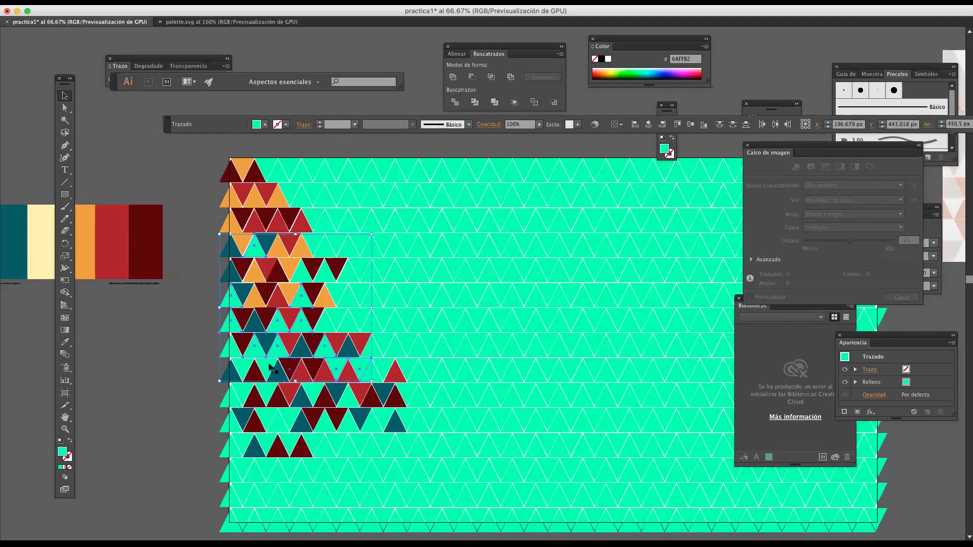
left_click(247, 390, "shift")
left_click(279, 421, "shift")
left_click(315, 442, "shift")
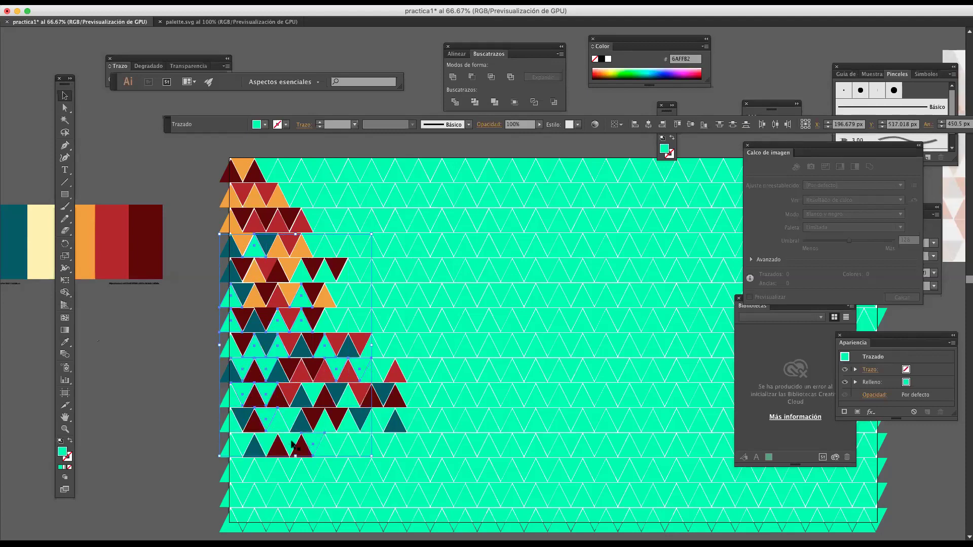
left_click(237, 451, "shift")
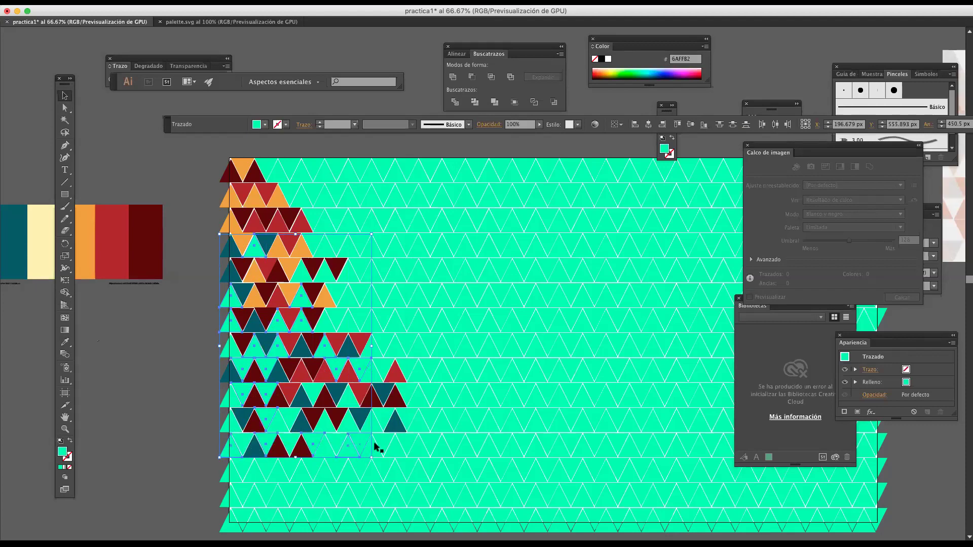
left_click(383, 413, "shift")
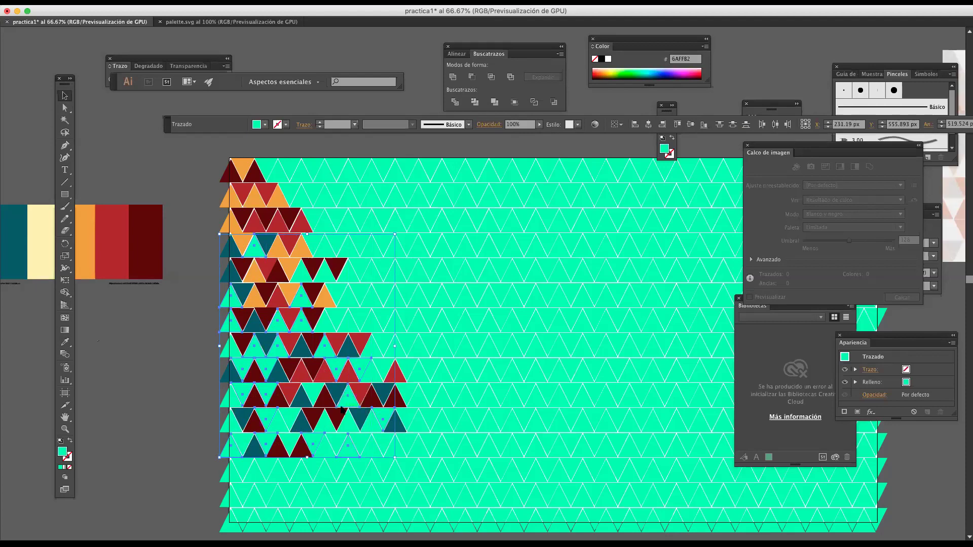
key("i")
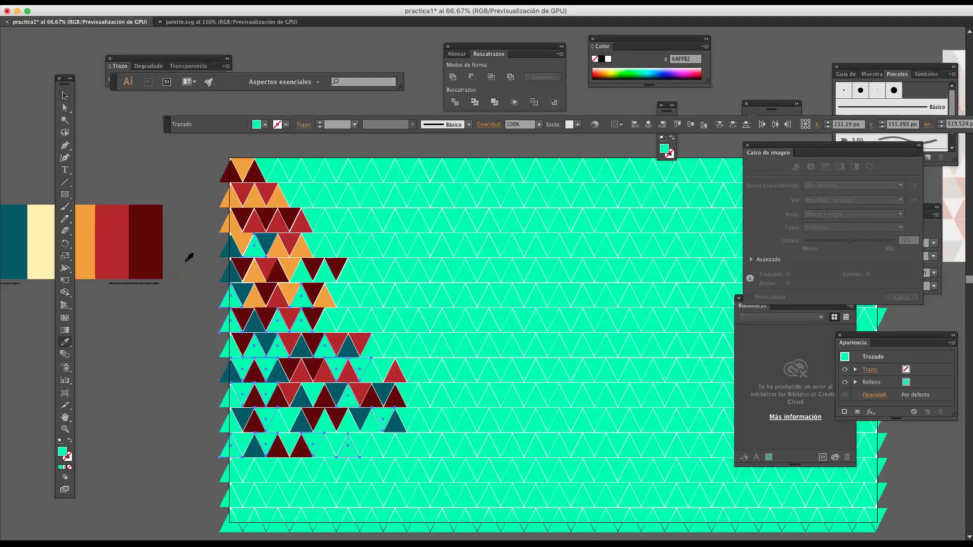
left_click(109, 246)
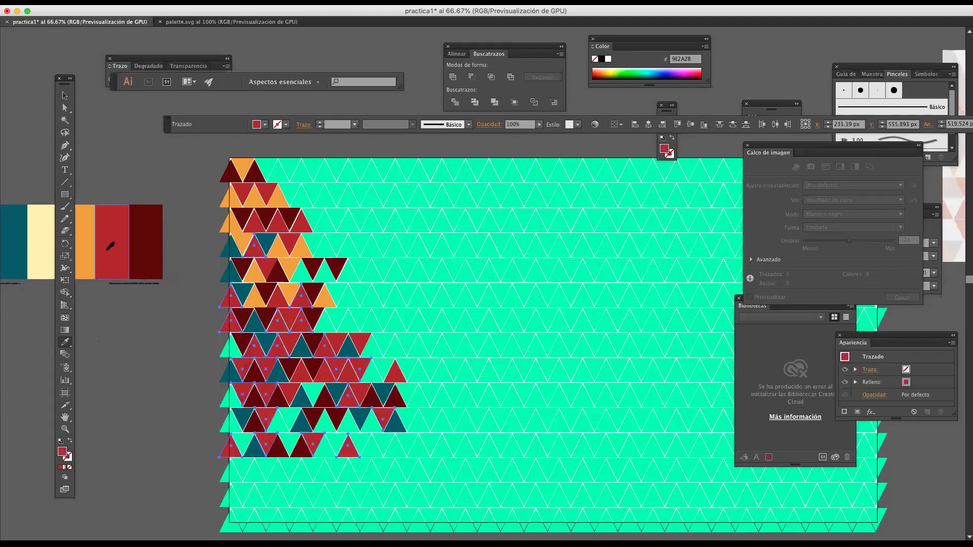
left_click(141, 239)
left_click(89, 247)
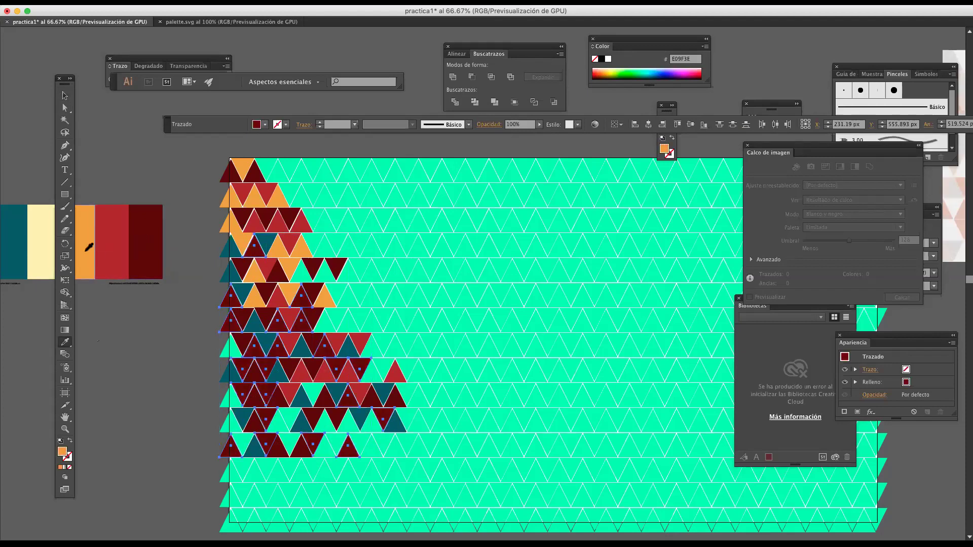
left_click(44, 243)
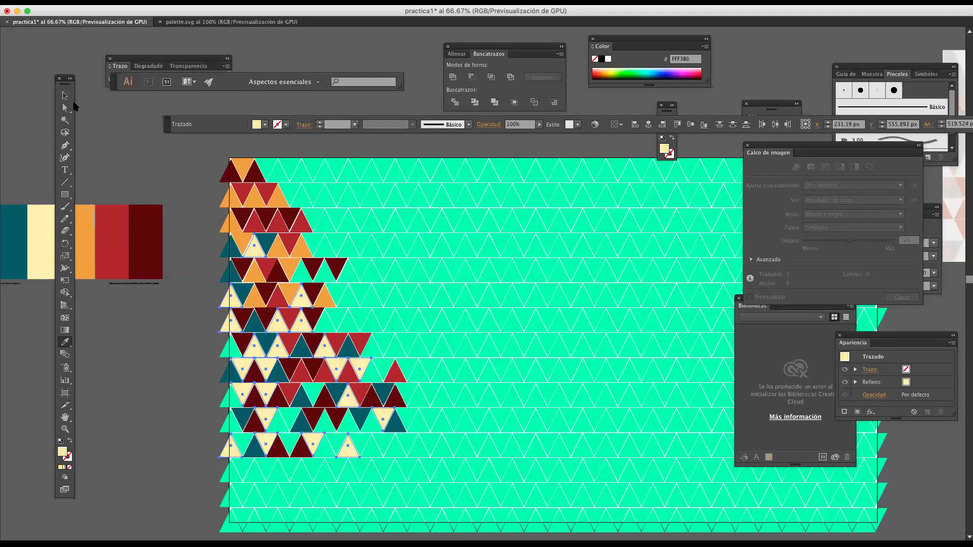
left_click(65, 95)
left_click(108, 129)
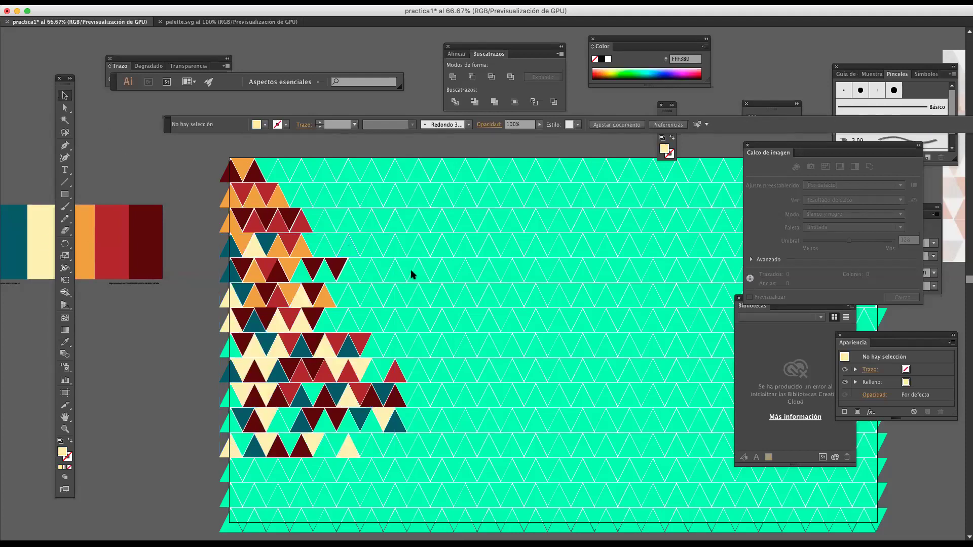
- Fill scattered triangles in and beside the colored area, from the first to the twelfth row, with the palette's orange
left_click(313, 395)
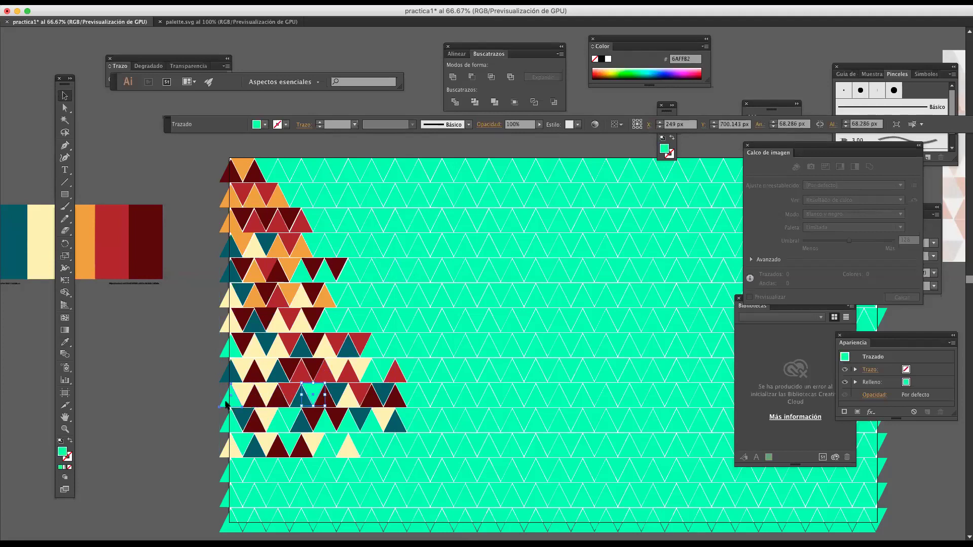
left_click(231, 348, "shift")
left_click(285, 427, "shift")
left_click(334, 425, "shift")
left_click(346, 425, "shift")
left_click(360, 443, "shift")
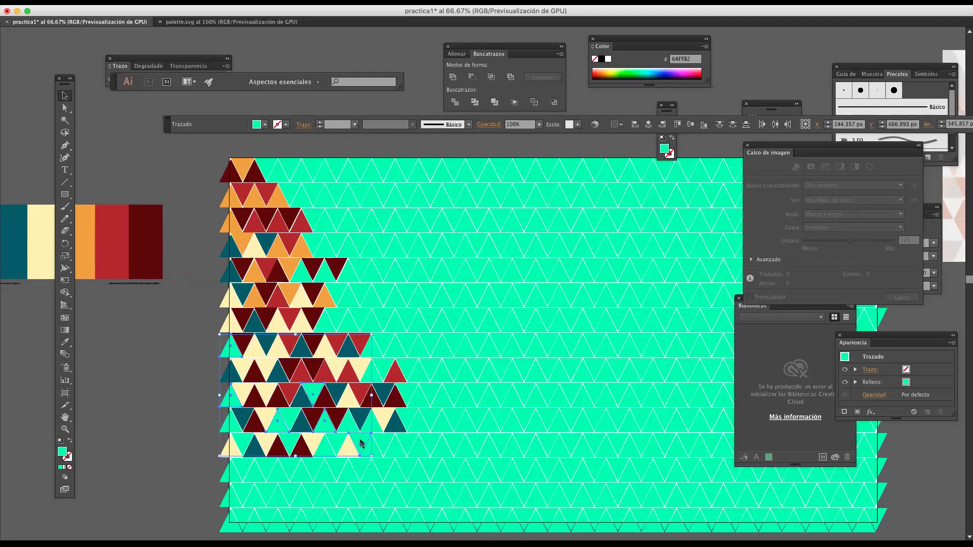
left_click(322, 447, "shift")
left_click(386, 450, "shift")
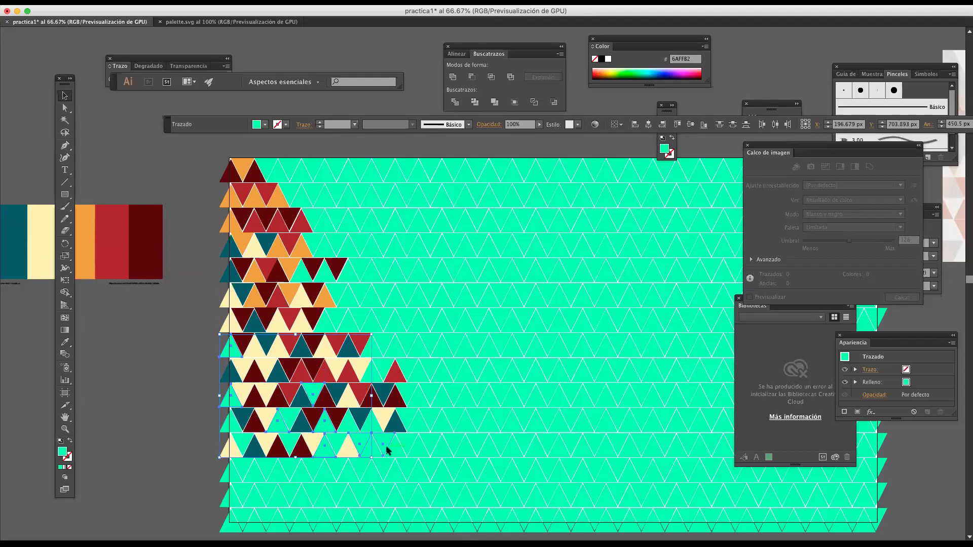
left_click(378, 330, "shift")
left_click(345, 299, "shift")
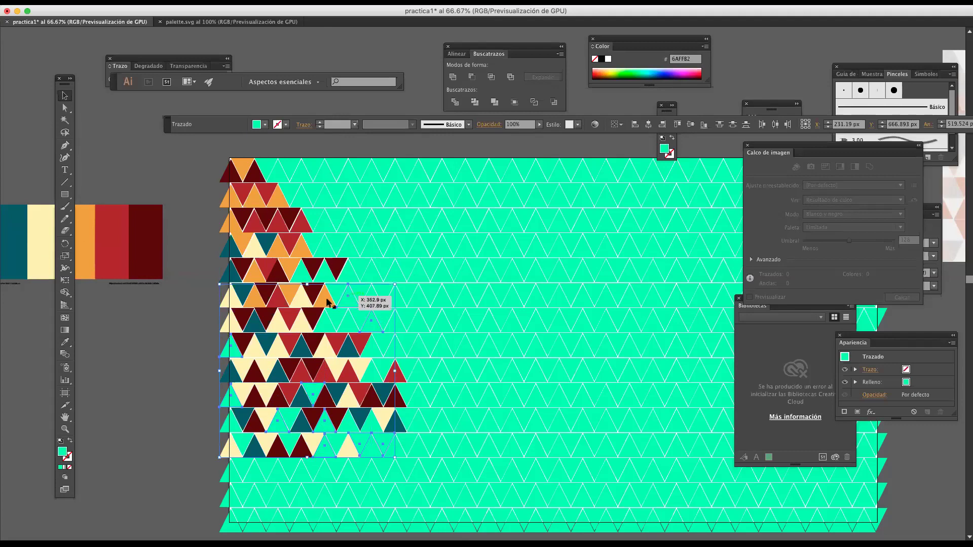
left_click(357, 261, "shift")
left_click(341, 253, "shift")
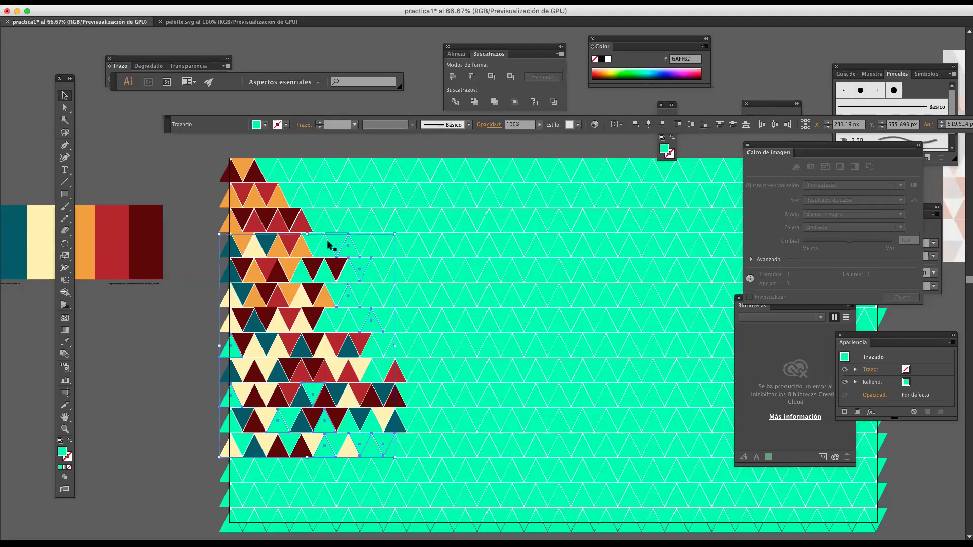
left_click(322, 226, "shift")
left_click(325, 196, "shift")
left_click(327, 180, "shift")
left_click(291, 171, "shift")
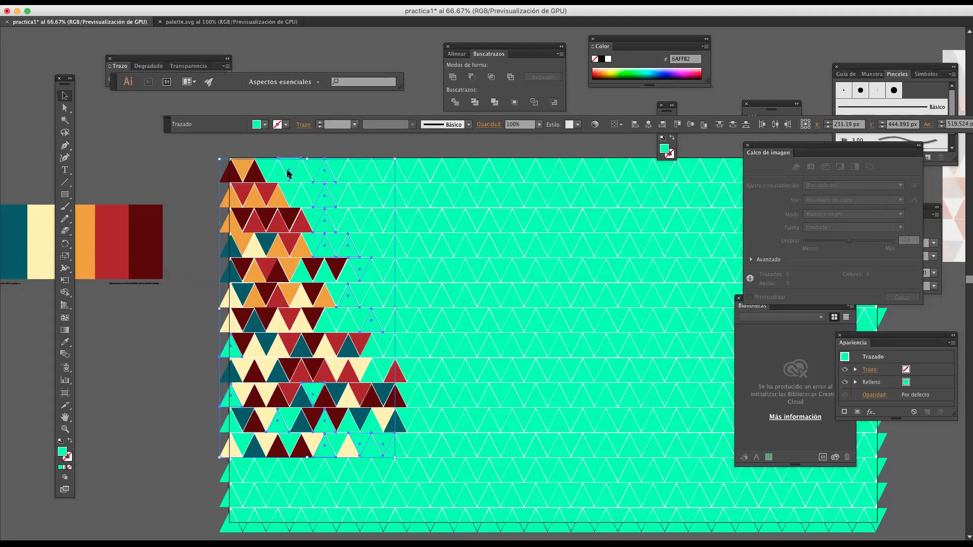
left_click(305, 191, "shift")
left_click(356, 193, "shift")
left_click(370, 237, "shift")
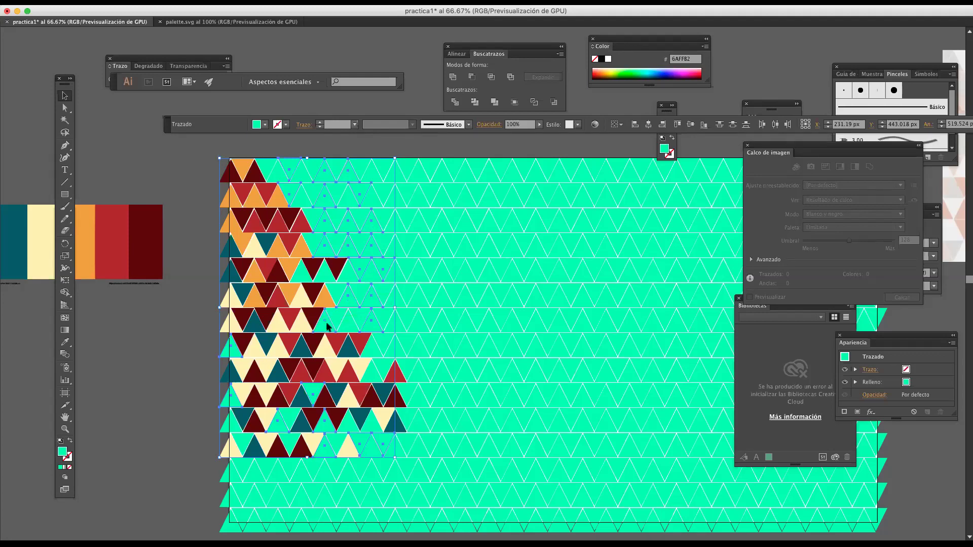
key("i")
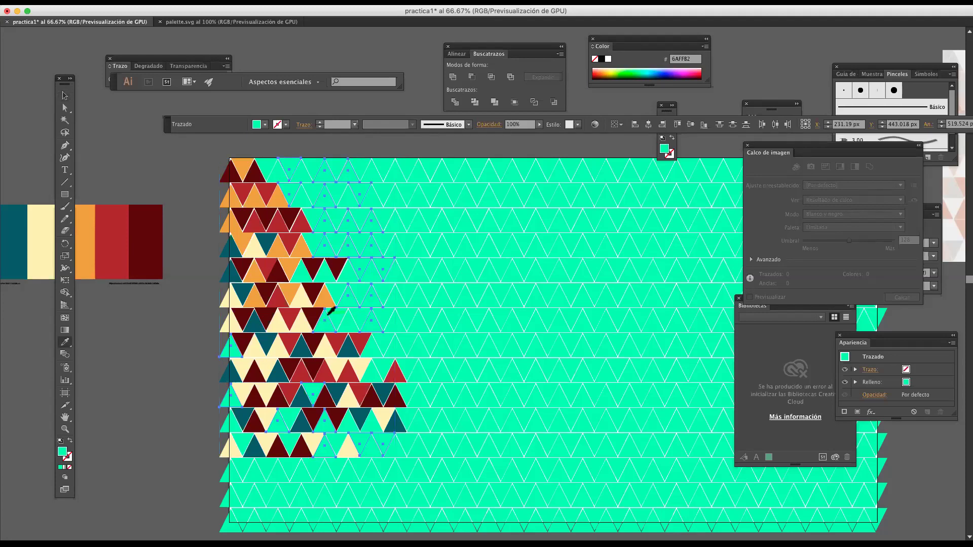
scroll(315, 309, "right", 2)
left_click(297, 303)
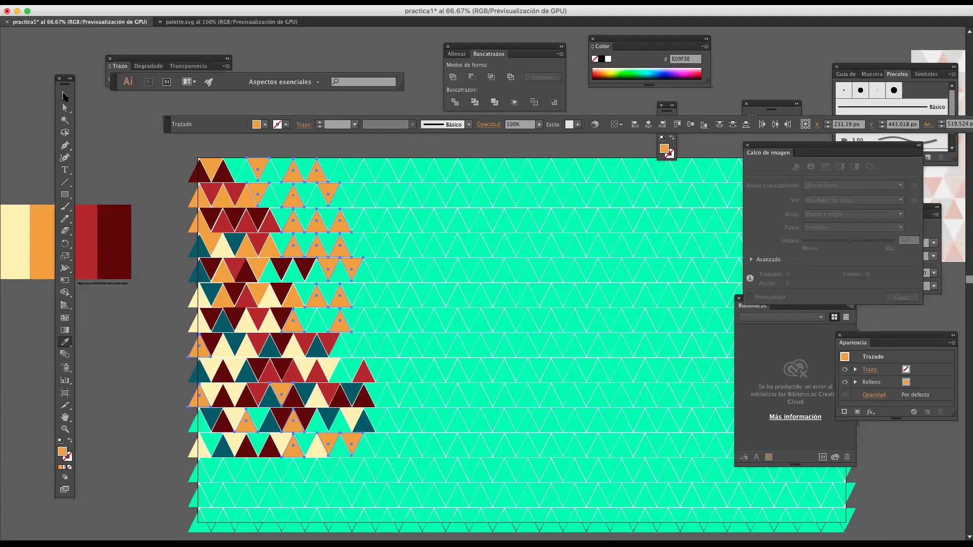
- Fill three triangles in the first row and two in the second row, among the orange ones, with the palette's red
left_click(65, 96)
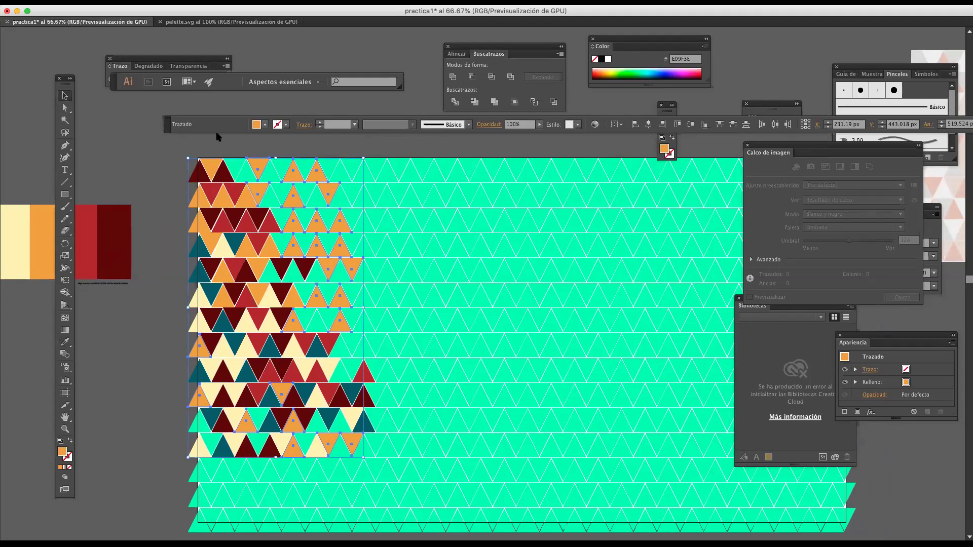
left_click(235, 163)
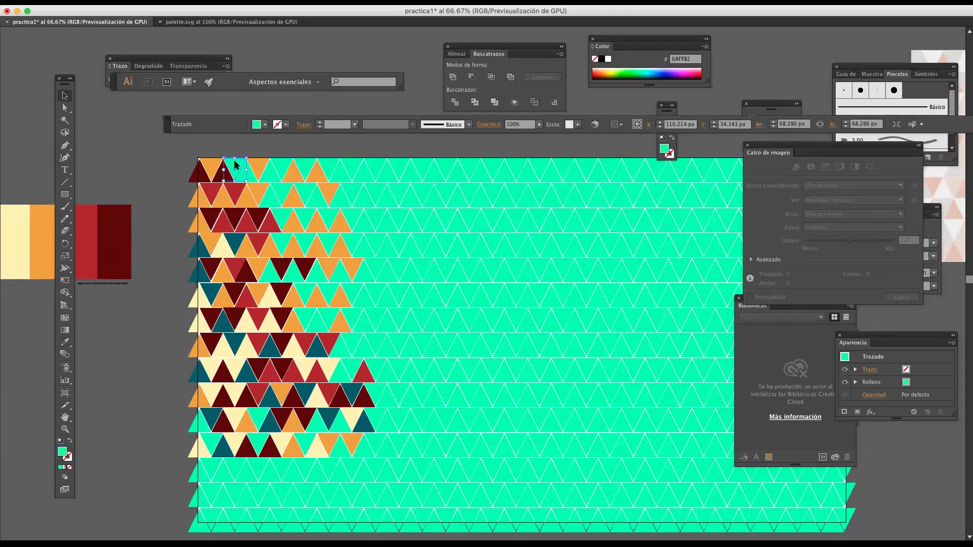
left_click_drag(235, 163, 283, 164)
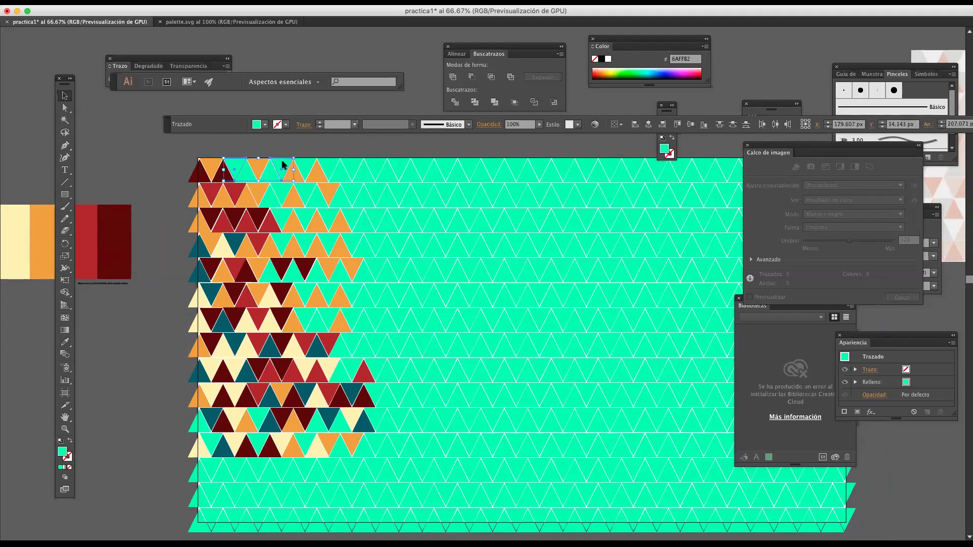
left_click(308, 163, "shift")
left_click(306, 199, "shift")
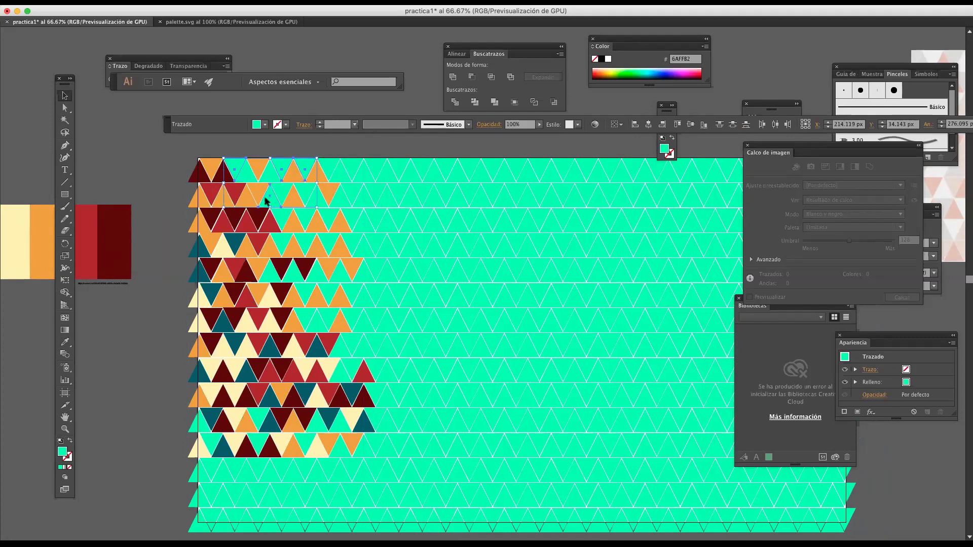
left_click(293, 195, "shift")
key("i")
left_click(243, 215)
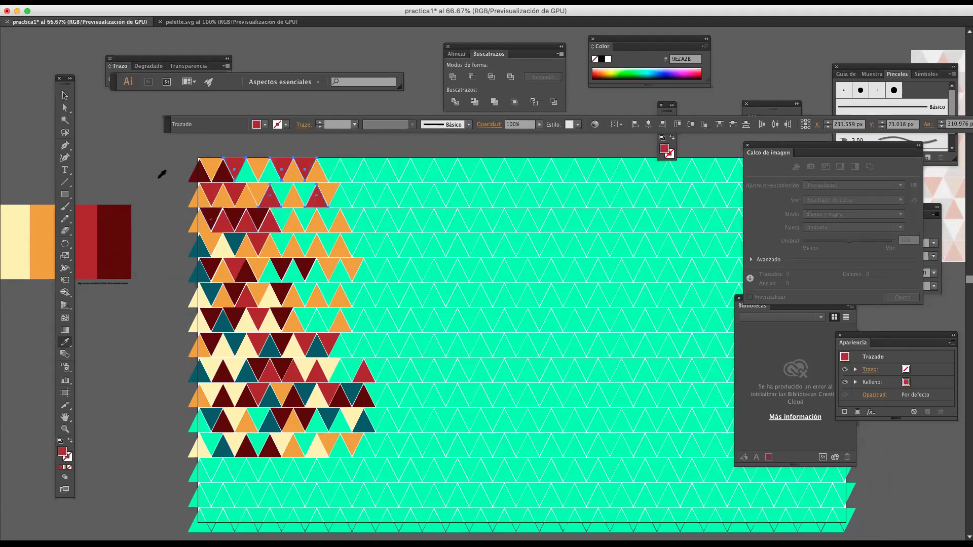
- Fill three more triangles in the first row and two in the second row with dark red sampled from the pattern
left_click(67, 97)
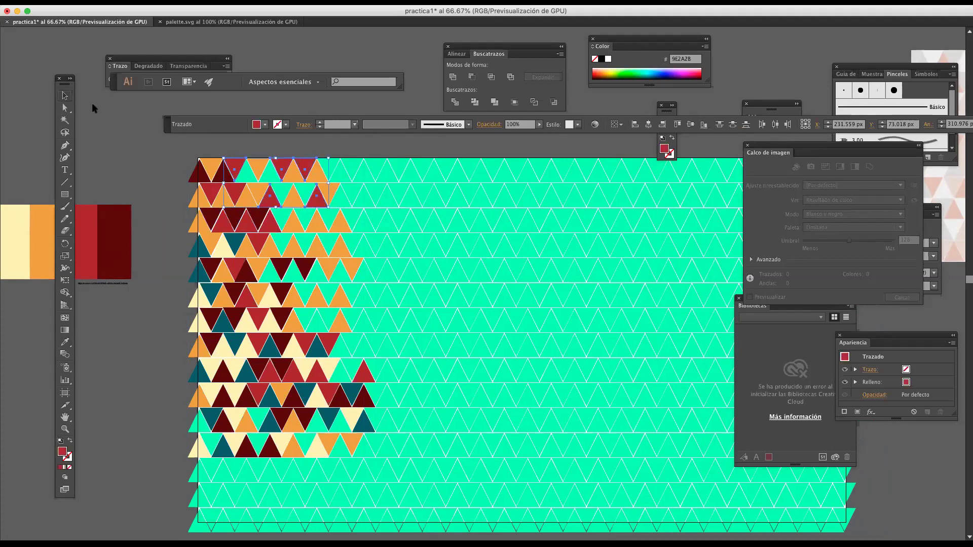
left_click(251, 174)
left_click(271, 175, "shift")
left_click(282, 193, "shift")
left_click(313, 175, "shift")
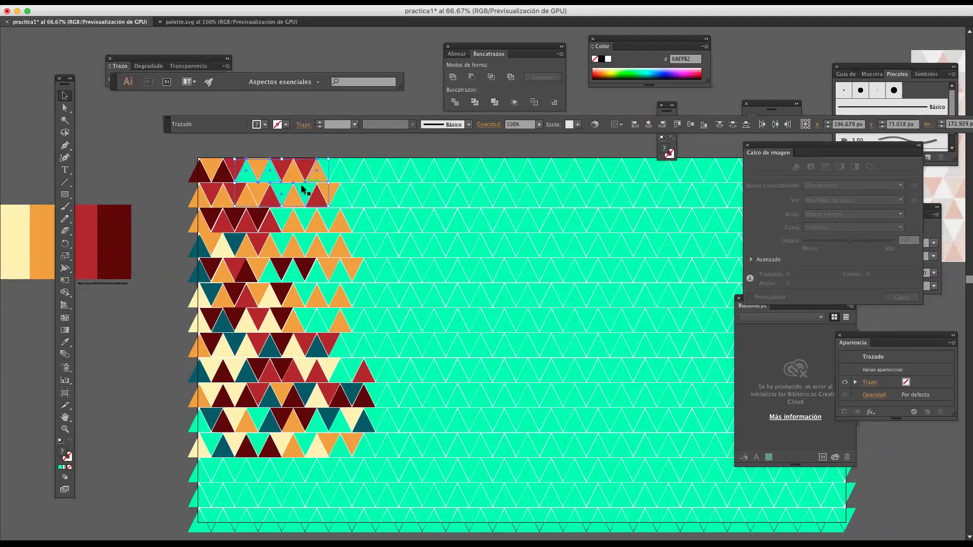
key("i")
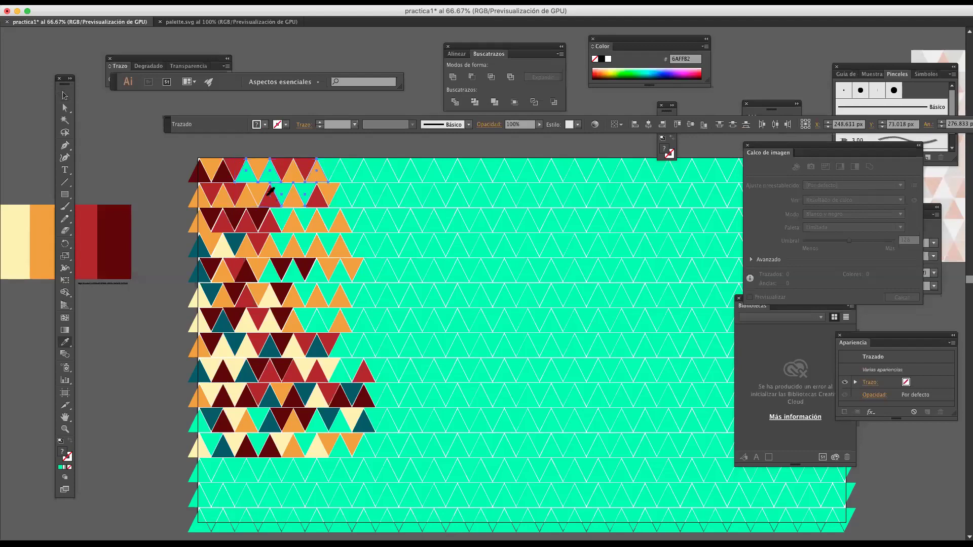
left_click(224, 178)
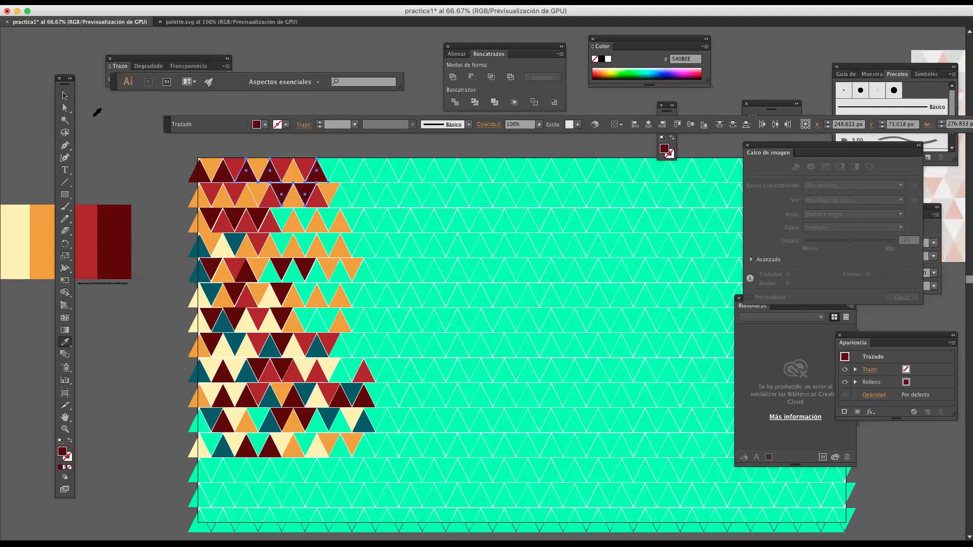
left_click(66, 96)
left_click(141, 150)
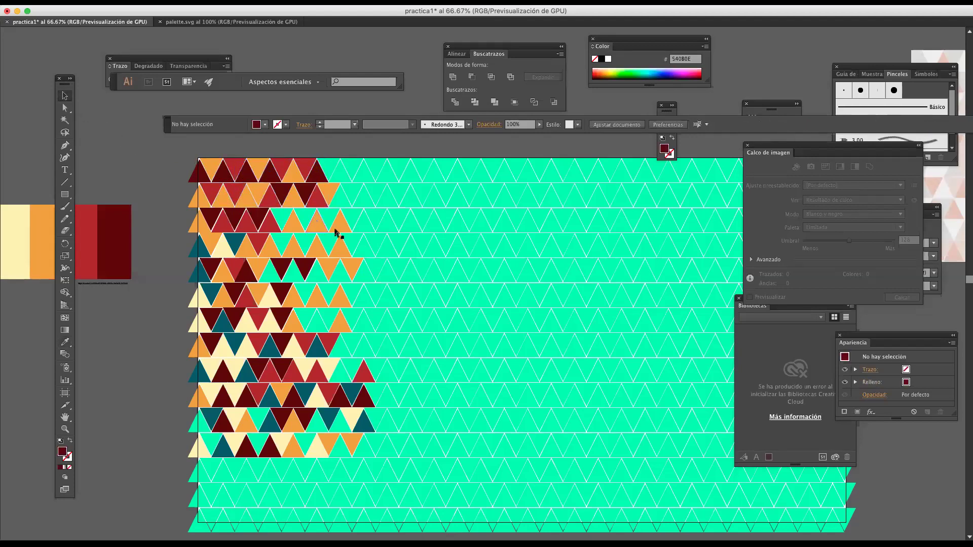
- Fill scattered green triangles in and beside the colored area, from the third to the ninth row, with cream sampled from the pattern
left_click(287, 218)
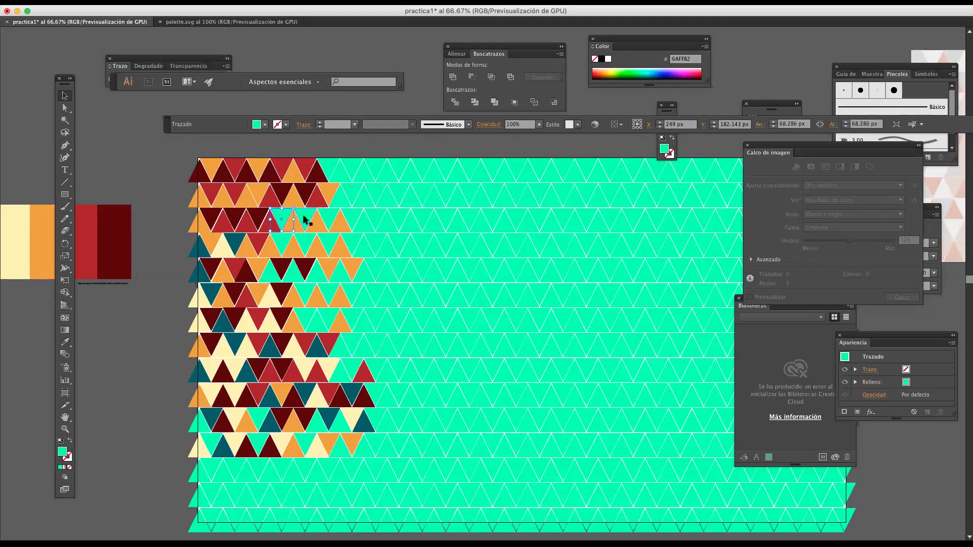
left_click(305, 219, "shift")
left_click(281, 244, "shift")
left_click(304, 244, "shift")
left_click(296, 279, "shift")
left_click(268, 276, "shift")
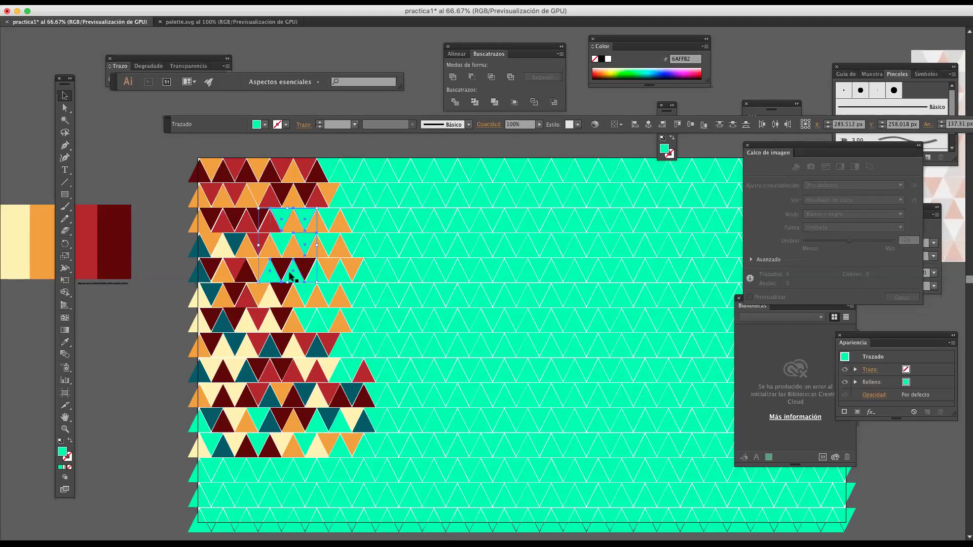
left_click(306, 290, "shift")
left_click(334, 287, "shift")
left_click(335, 271, "shift")
left_click(337, 278, "shift")
left_click(318, 320, "shift")
left_click(338, 373, "shift")
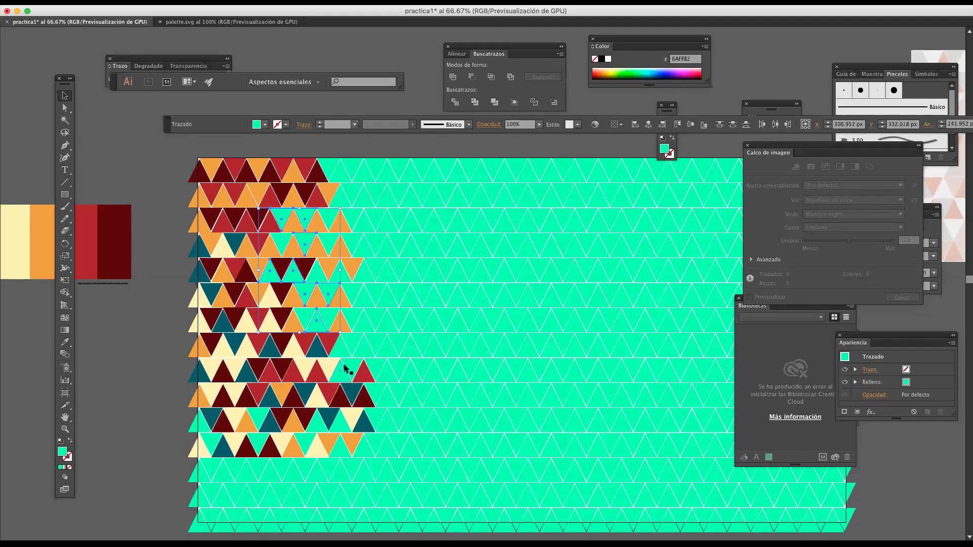
left_click(352, 366, "shift")
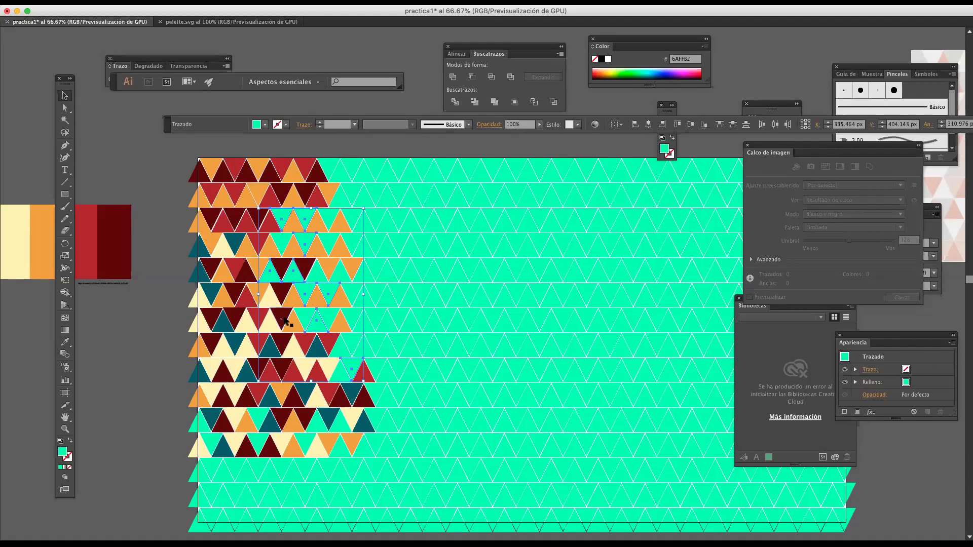
key("i")
left_click(275, 300)
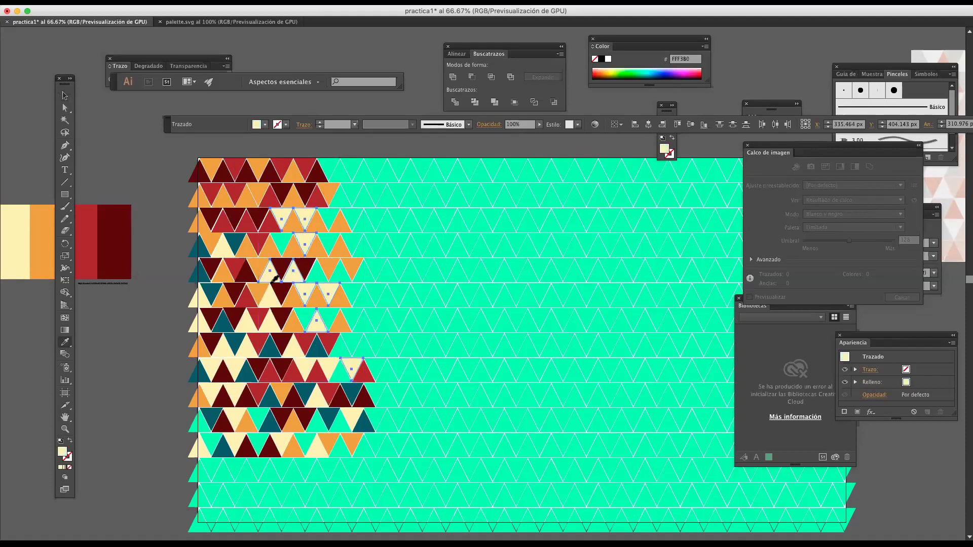
left_click(63, 102)
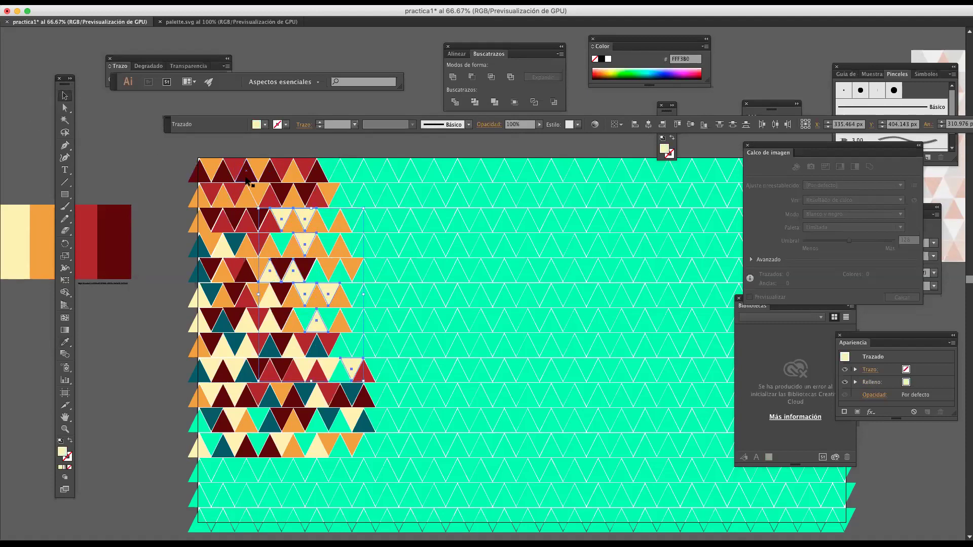
- Delete the triangles beyond the colored block's right side and all rows below the eighth
left_click_drag(329, 284, 233, 249)
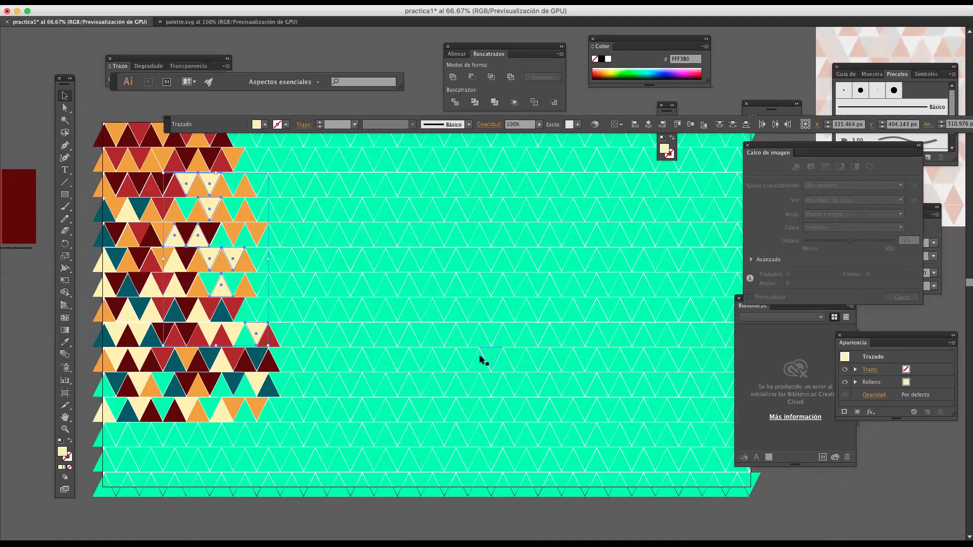
scroll(479, 354, "down", 2)
left_click_drag(432, 257, 346, 207)
key("Delete")
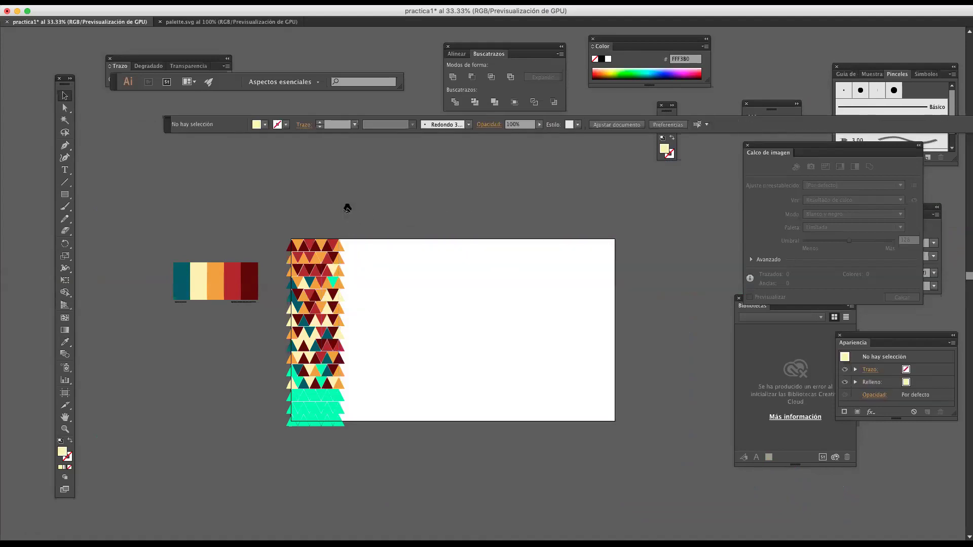
left_click_drag(316, 423, 260, 343)
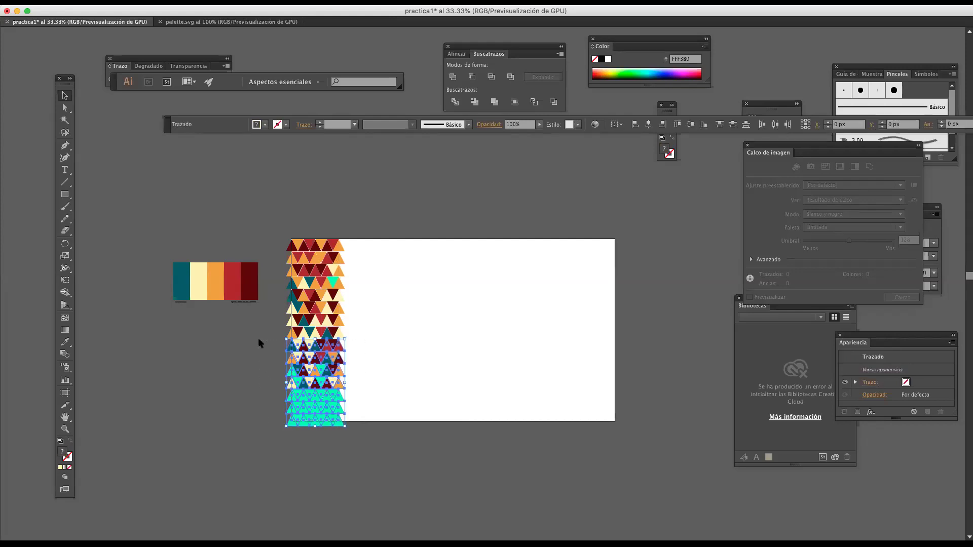
key("Delete")
scroll(269, 341, "right", 3)
scroll(269, 341, "down", 2)
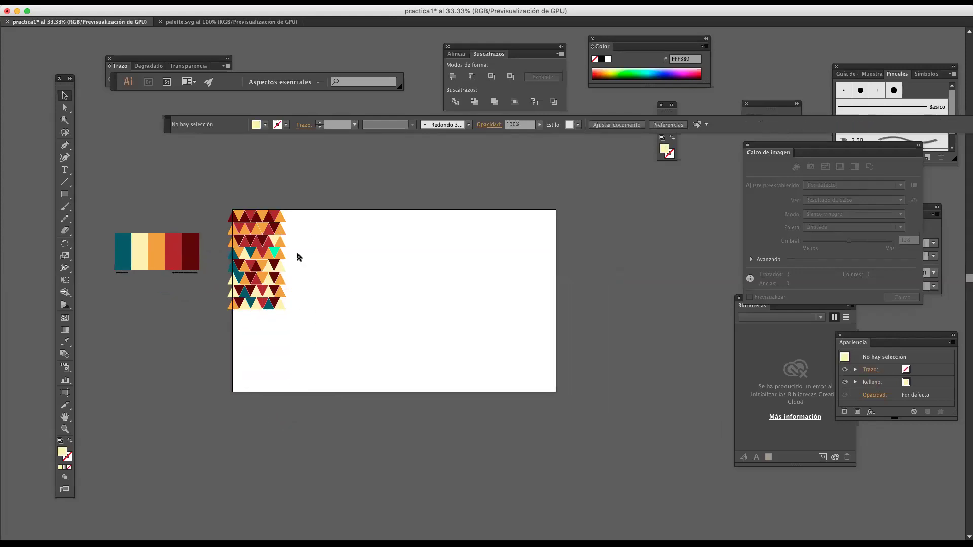
- Fill the leftover green triangle in the fourth row with dark red sampled from the pattern using the Eyedropper
left_click(250, 242)
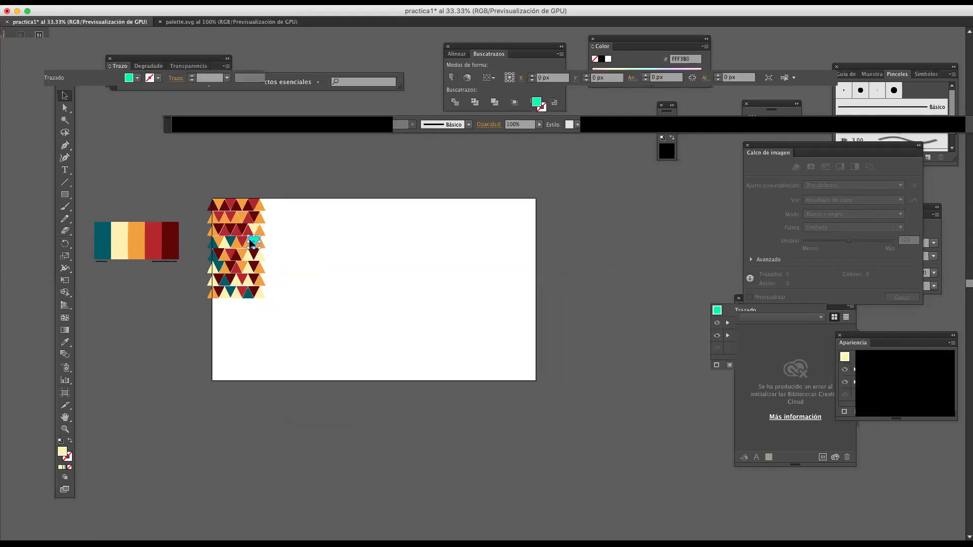
key("i")
left_click(236, 256)
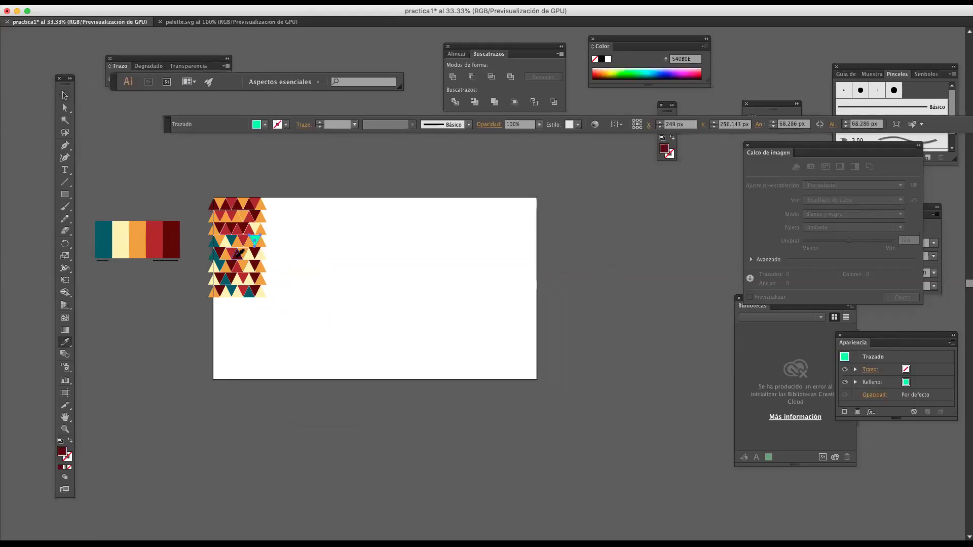
left_click(66, 96)
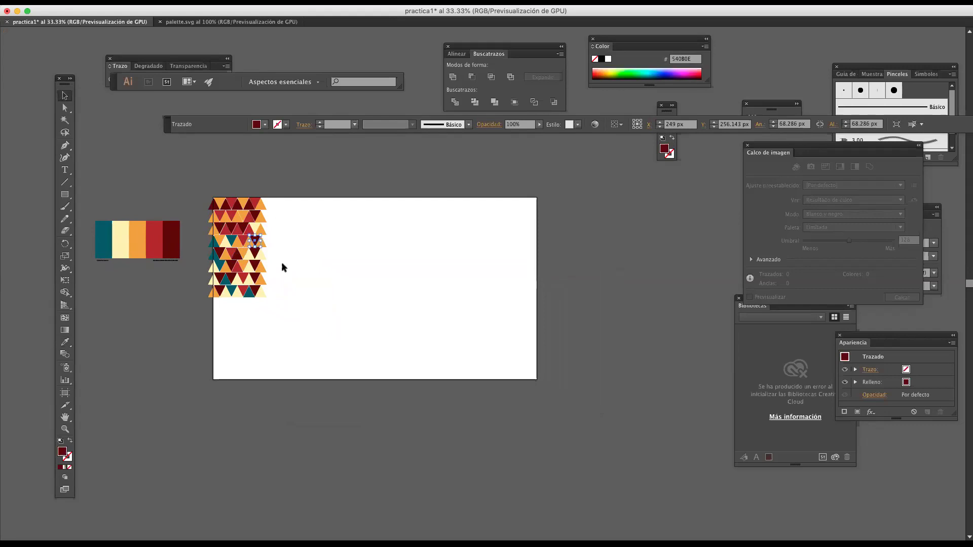
- Duplicate the colored eight-row triangle block directly to its right, aligning the copy with the original rows
left_click_drag(146, 167, 243, 230)
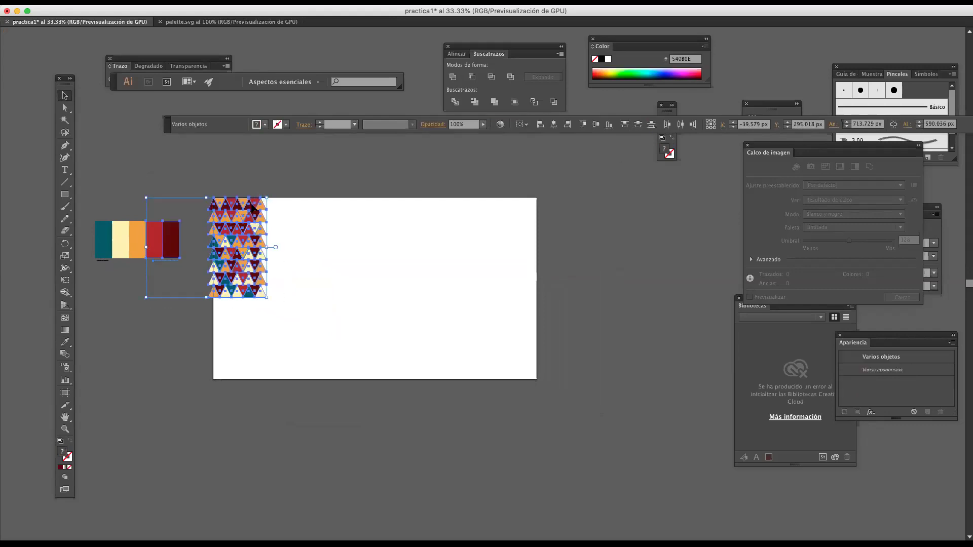
left_click(293, 212)
left_click_drag(268, 292, 257, 209)
key("Delete")
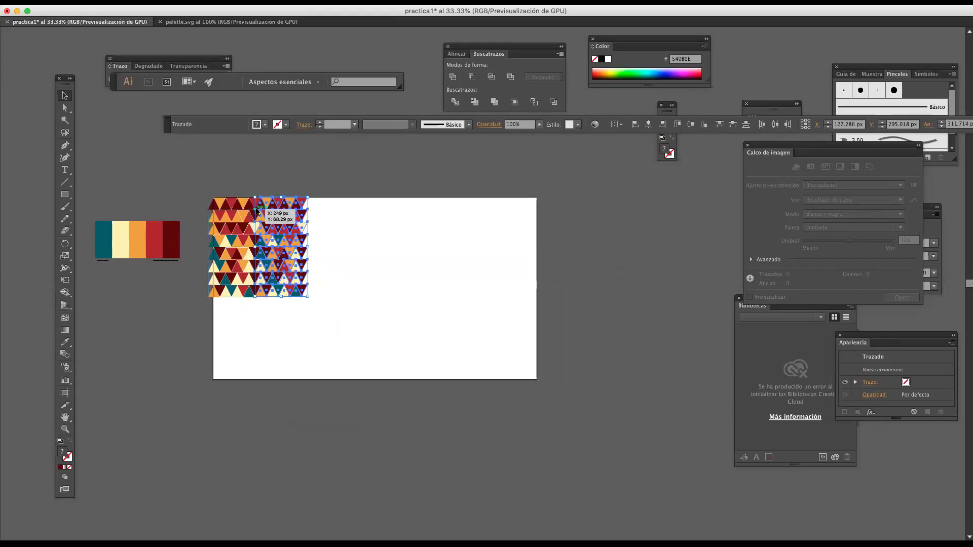
scroll(258, 210, "up", 4)
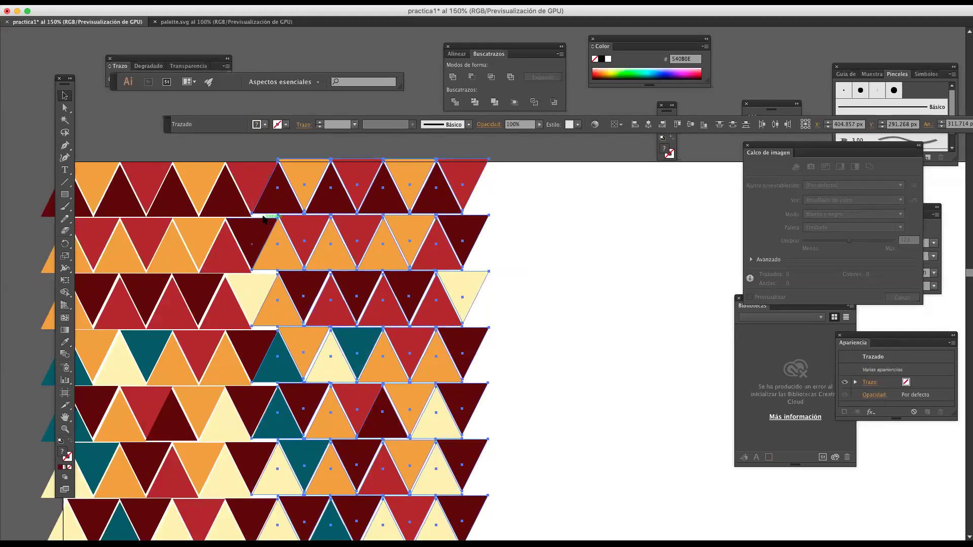
key("ctrl+z")
left_click_drag(167, 208, 378, 211)
- Repeat the block duplication five times so the copies span the artboard's full width
key("super+minus")
key("super+minus")
key("super+minus")
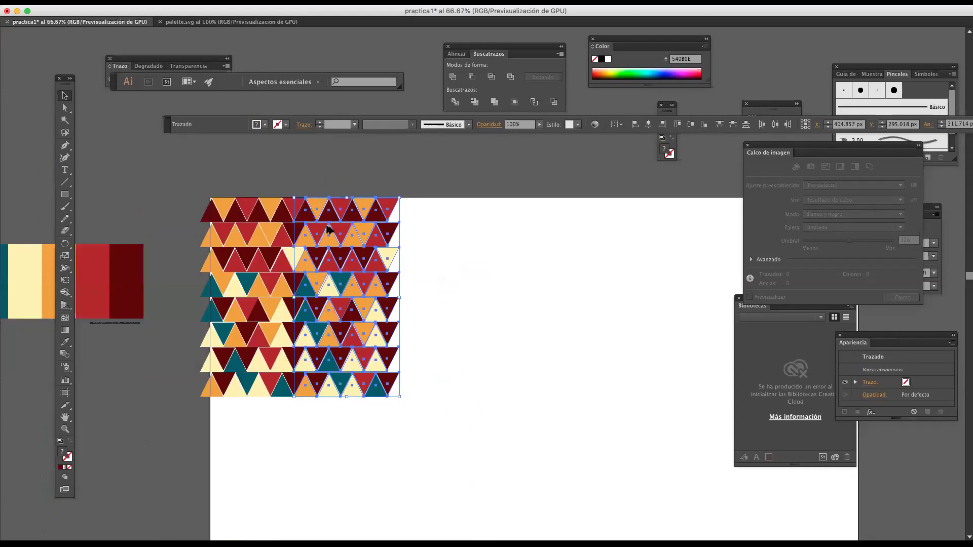
key("super+minus")
key("super+d")
key("super+d")
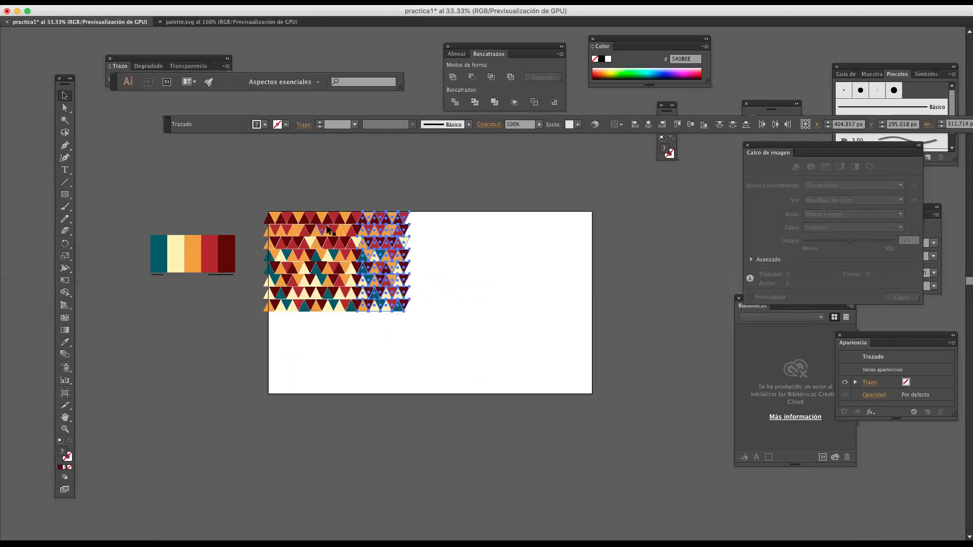
key("super+d")
key("super+d")
key("super+d")
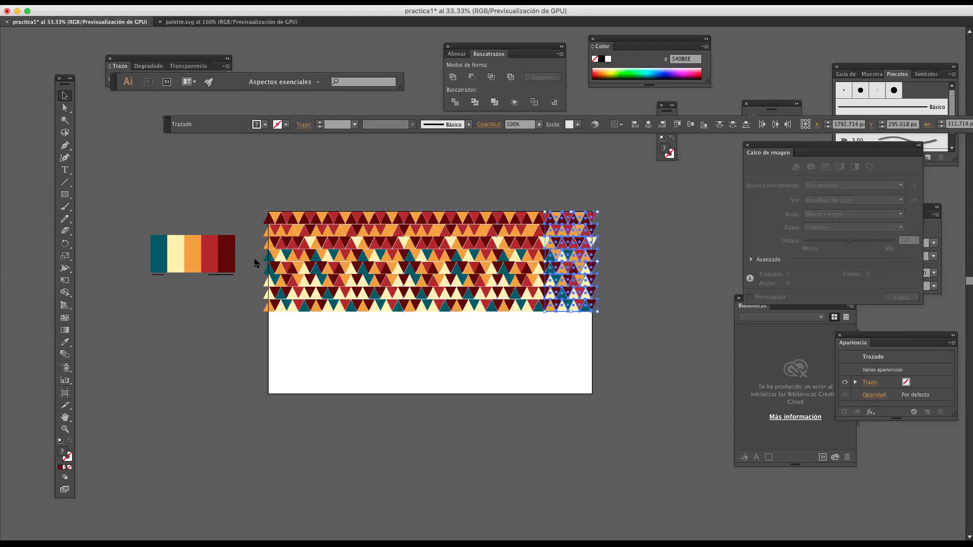
- Duplicate the full eight-row band below itself and nudge the copy up against the original's last row
left_click_drag(261, 210, 604, 330)
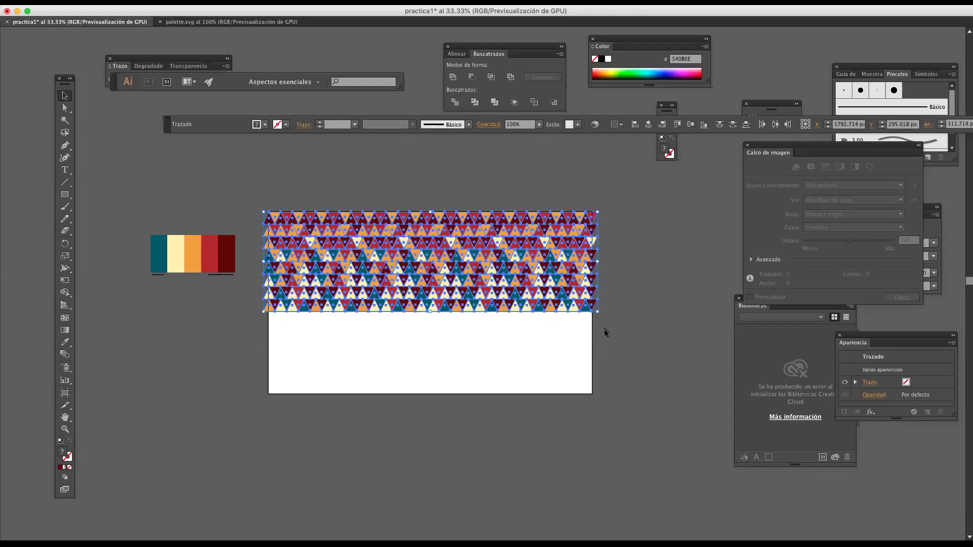
left_click_drag(343, 262, 349, 366)
key("super+1")
key("Up")
key("Up")
key("Up")
key("Up")
key("Up")
key("Up")
key("Up")
key("Up")
key("Up")
key("Up")
key("Up")
key("Up")
key("Up")
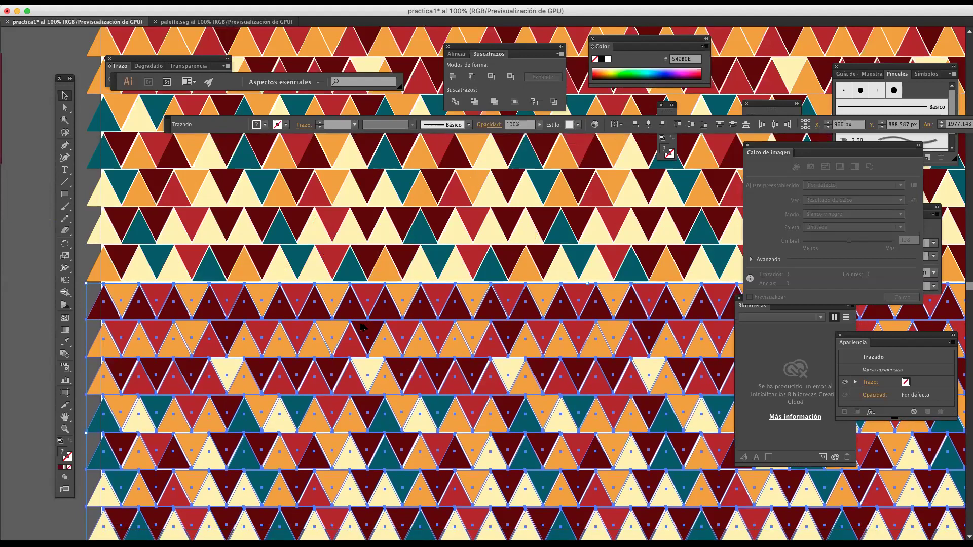
scroll(363, 326, "down", 3)
left_click(631, 373)
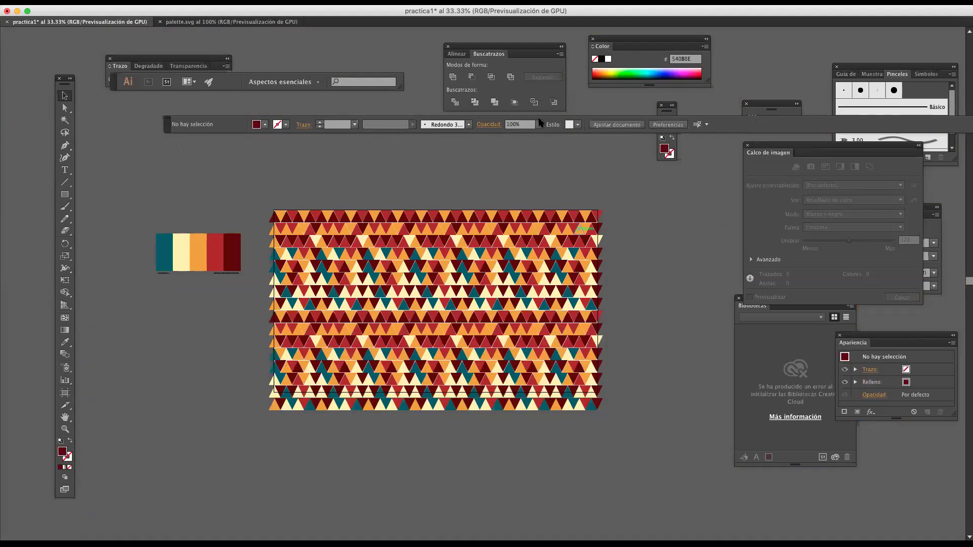
- Draw a dark red rectangle of about 1914 by 1075 px over the pattern, matching the artboard's area
scroll(468, 279, "up", 2)
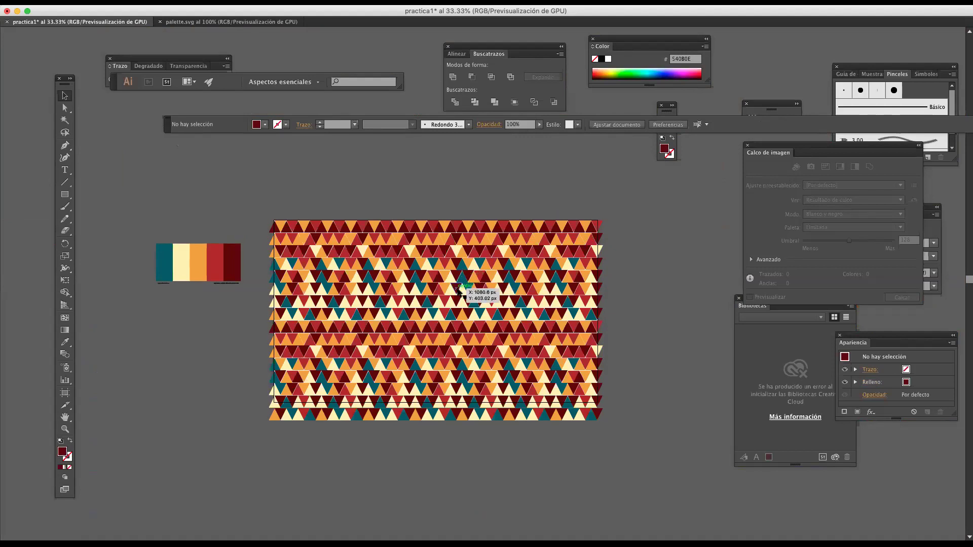
scroll(458, 289, "up", 1)
scroll(443, 282, "down", 4)
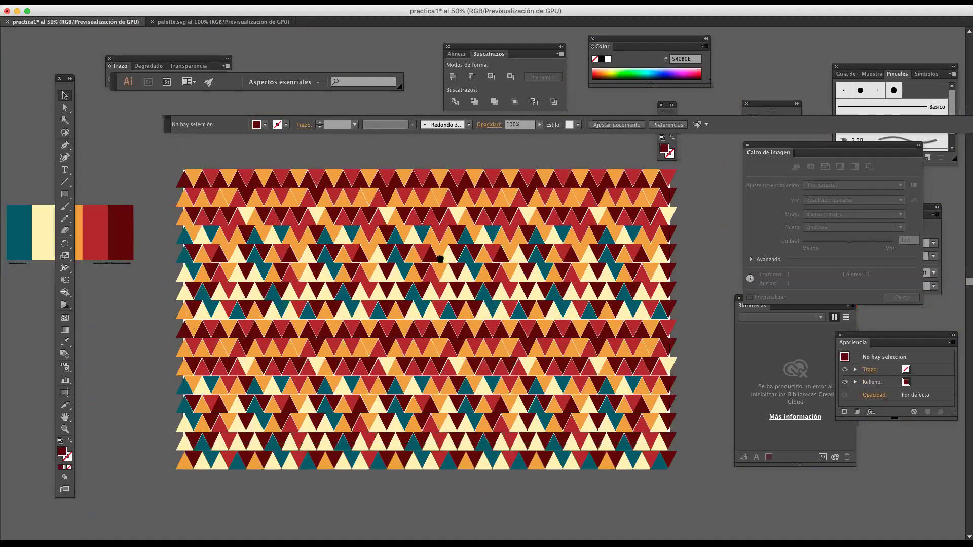
scroll(446, 253, "right", 5)
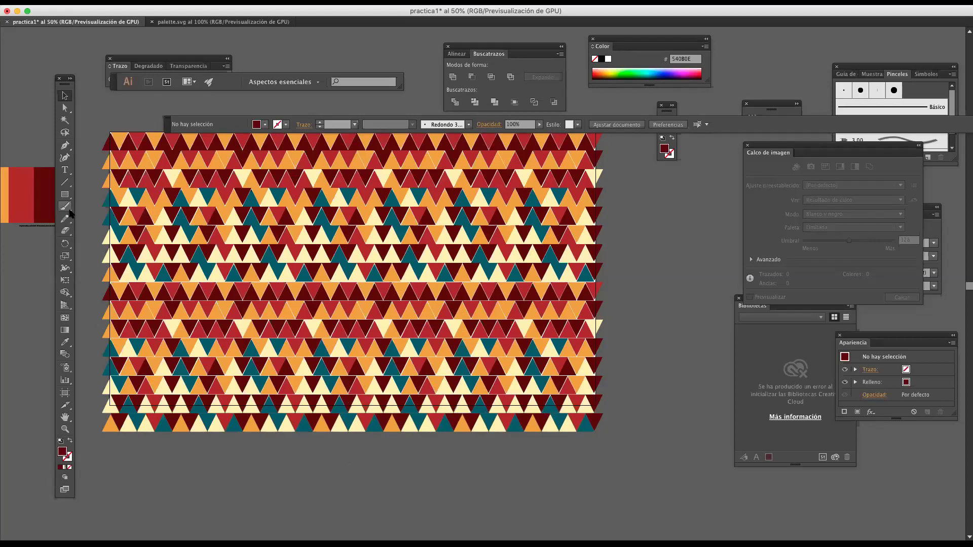
scroll(146, 243, "left", 3)
scroll(147, 244, "down", 2)
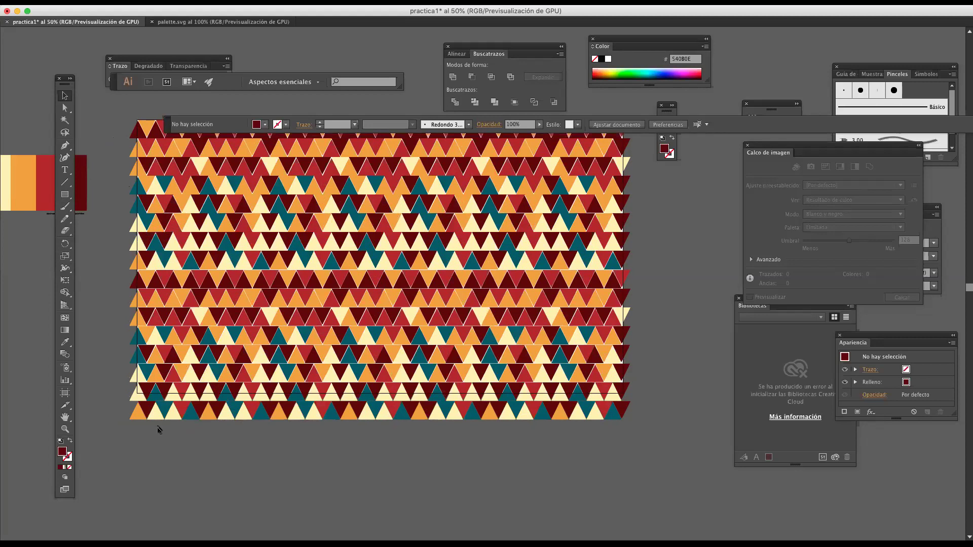
left_click(64, 194)
left_click_drag(144, 123, 623, 392)
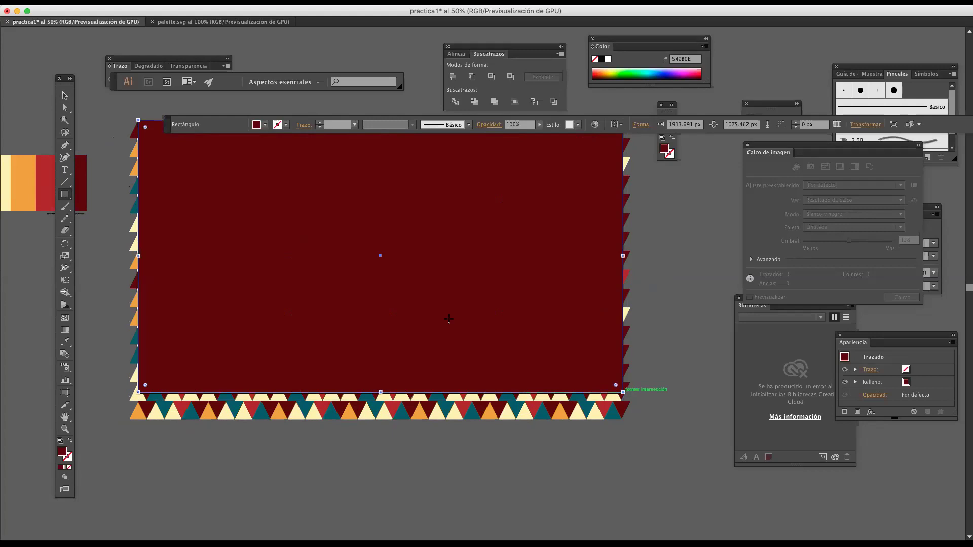
- Clip all the triangles to the artboard-sized rectangle with a clipping mask
left_click(64, 96)
left_click_drag(98, 100, 676, 450)
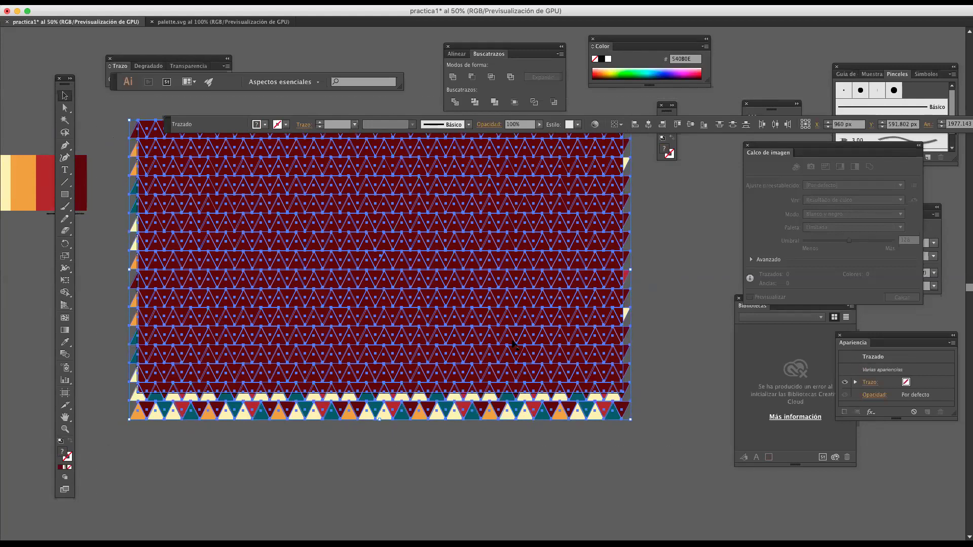
right_click(355, 266)
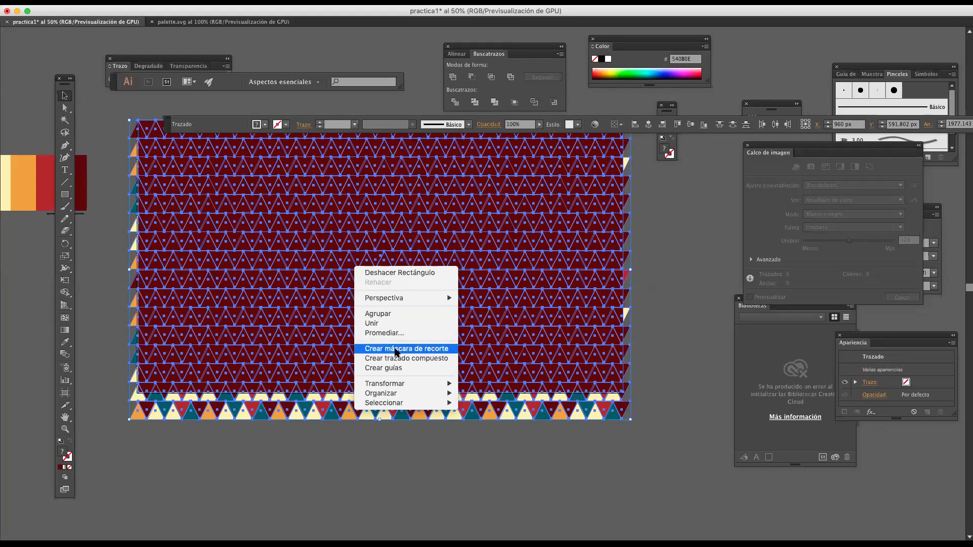
left_click(396, 350)
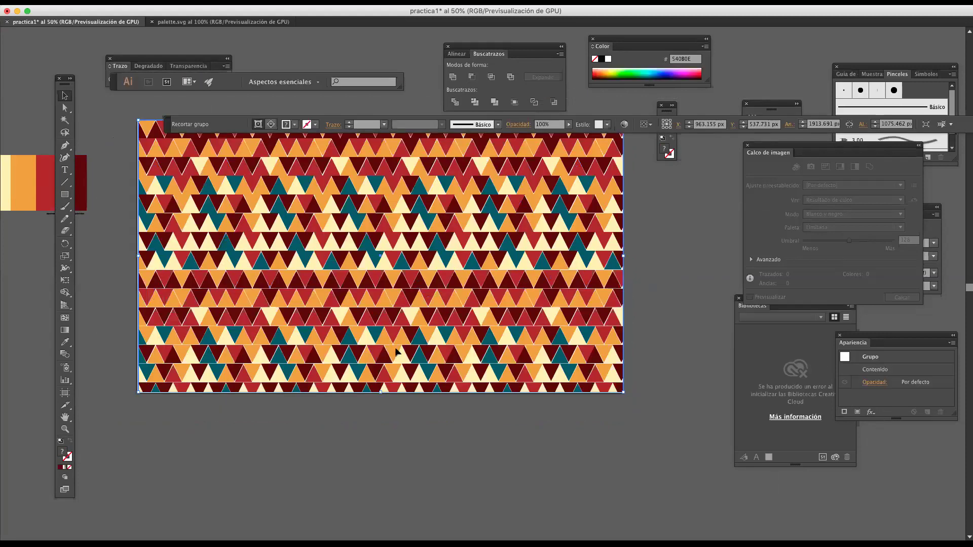
left_click(110, 263)
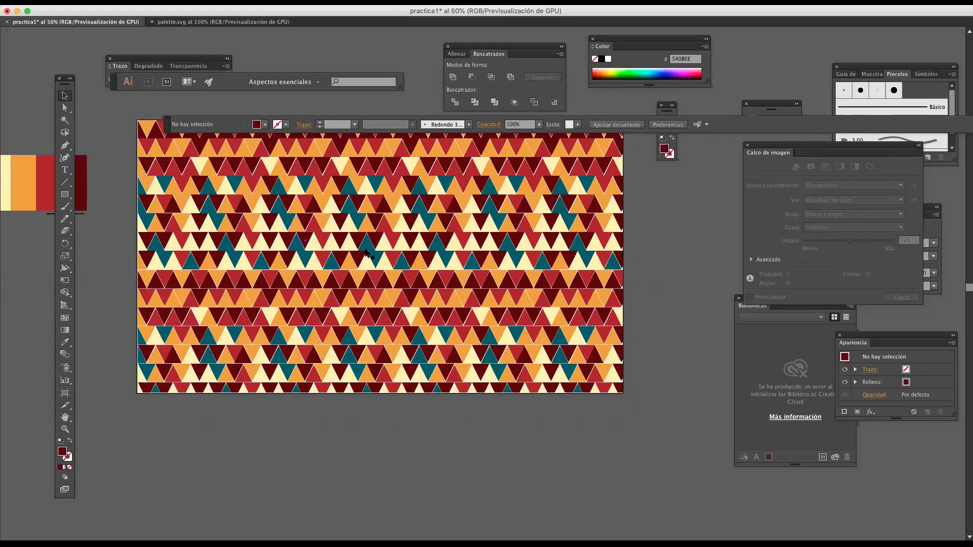
scroll(365, 252, "up", 1)
scroll(366, 252, "up", 4)
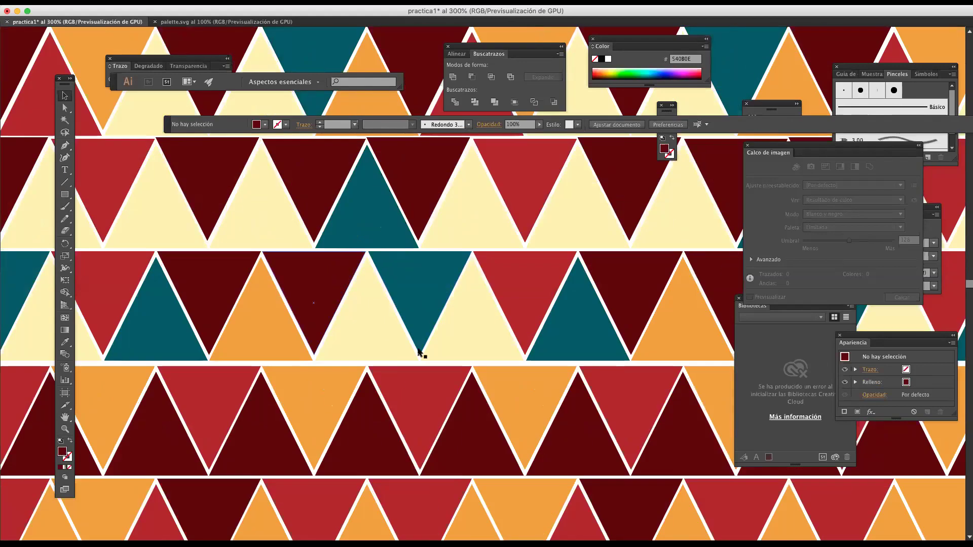
scroll(402, 345, "down", 4)
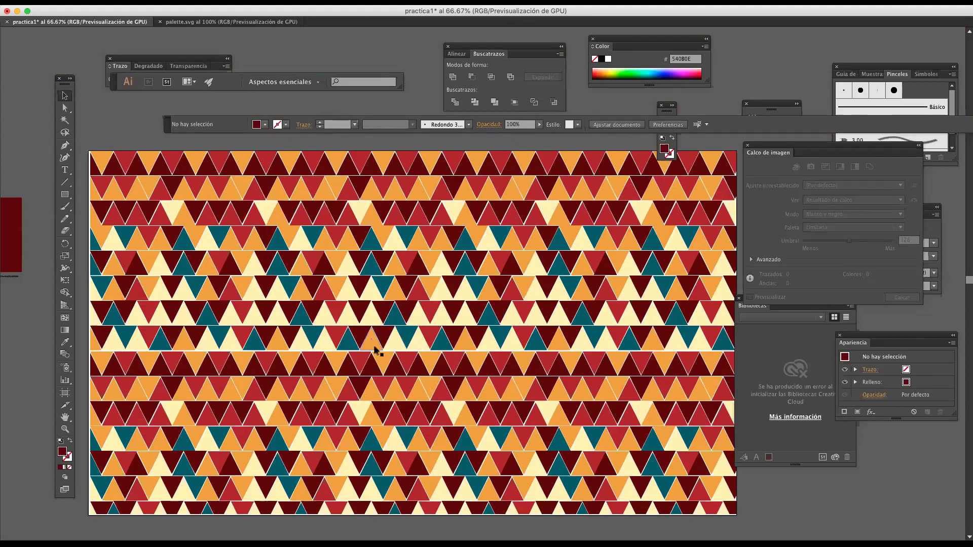
left_click_drag(370, 341, 351, 322)
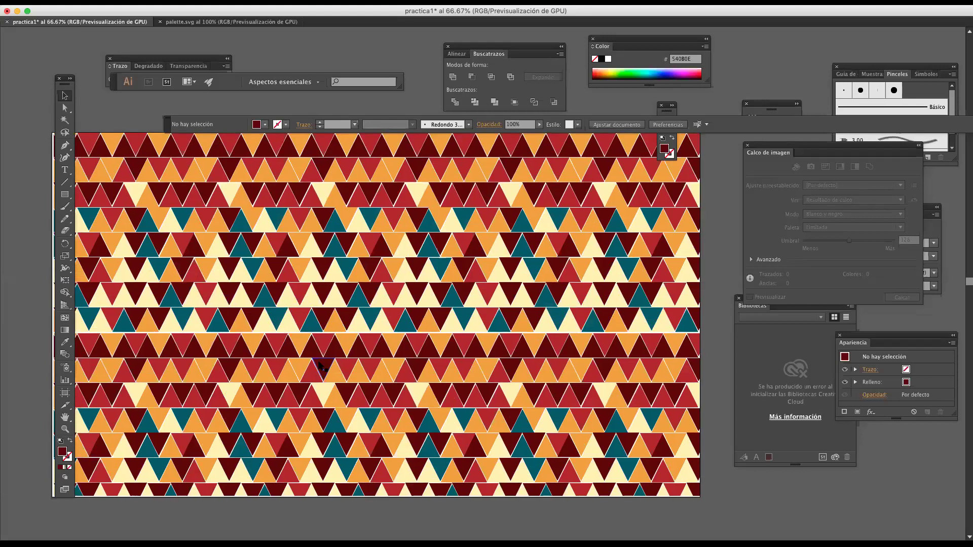
scroll(365, 380, "right", 4)
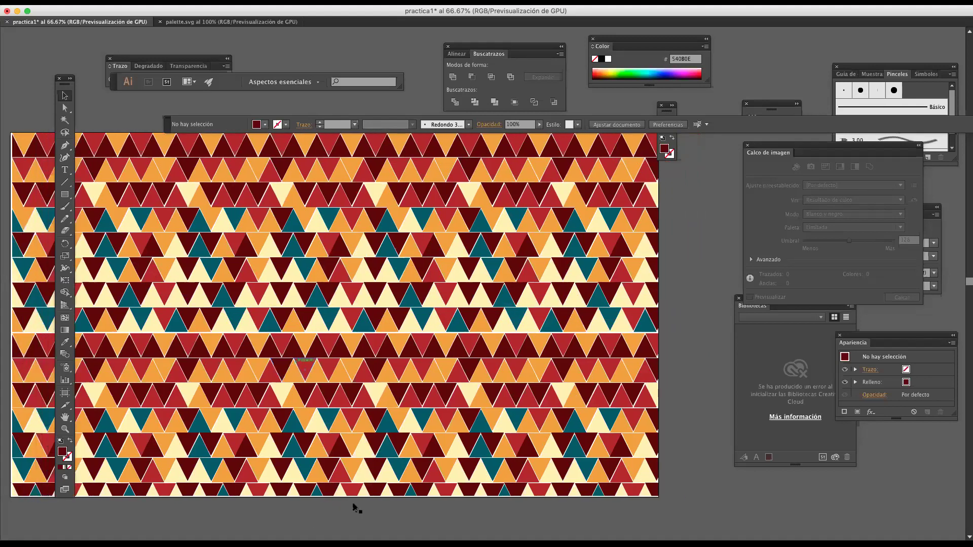